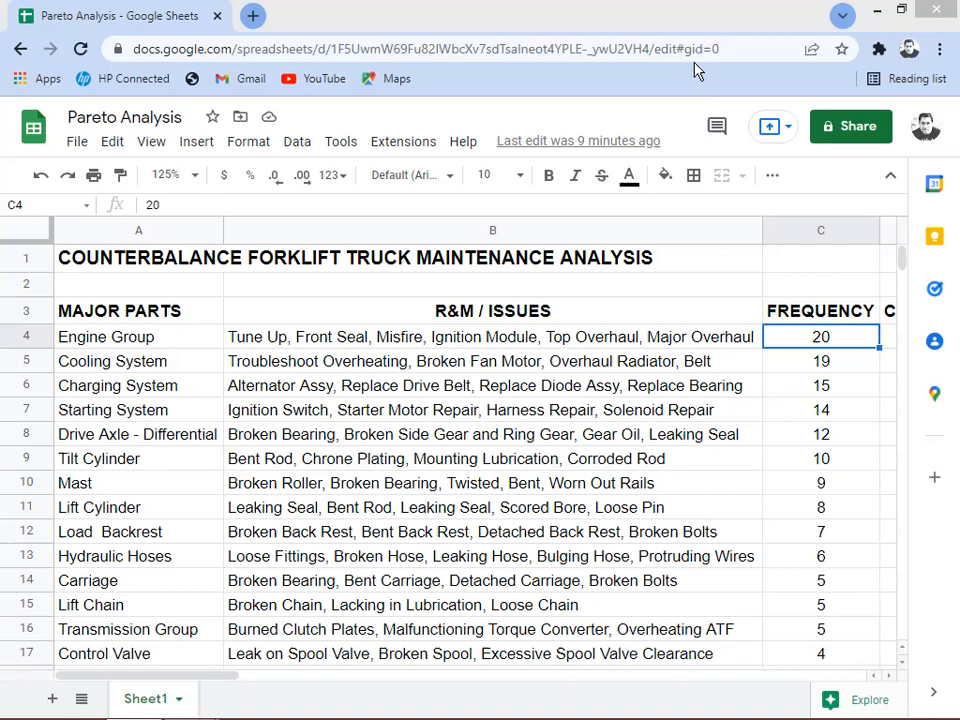
Step: Examine the forklift maintenance table's major parts, issues, frequencies, and its cumulative and percentage columns
left_click(153, 342)
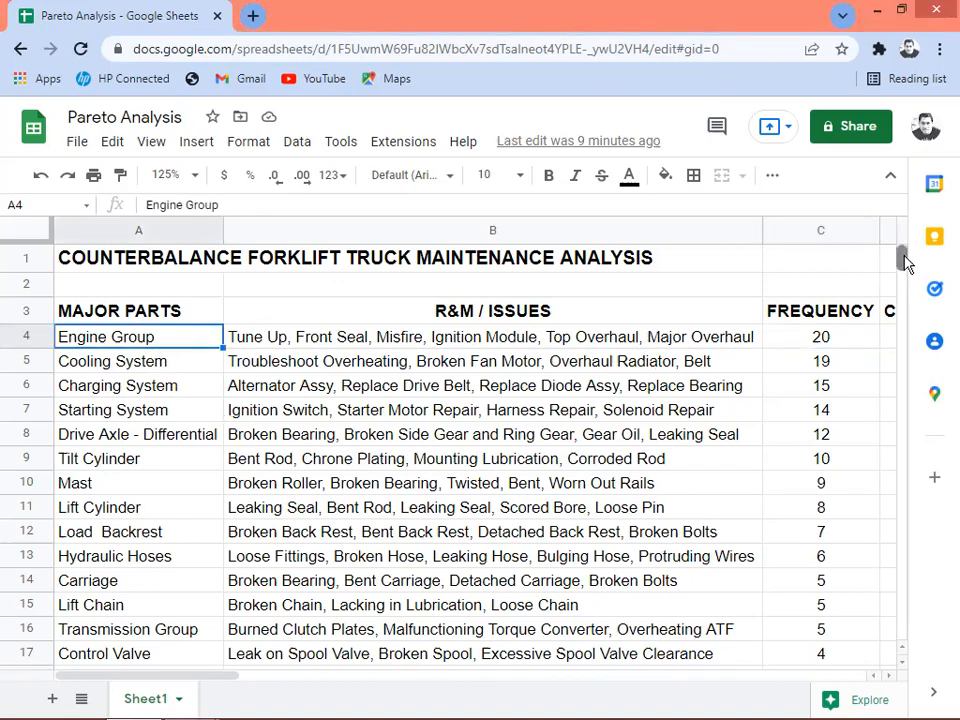
scroll(905, 260, "down", 6)
scroll(905, 260, "up", 5)
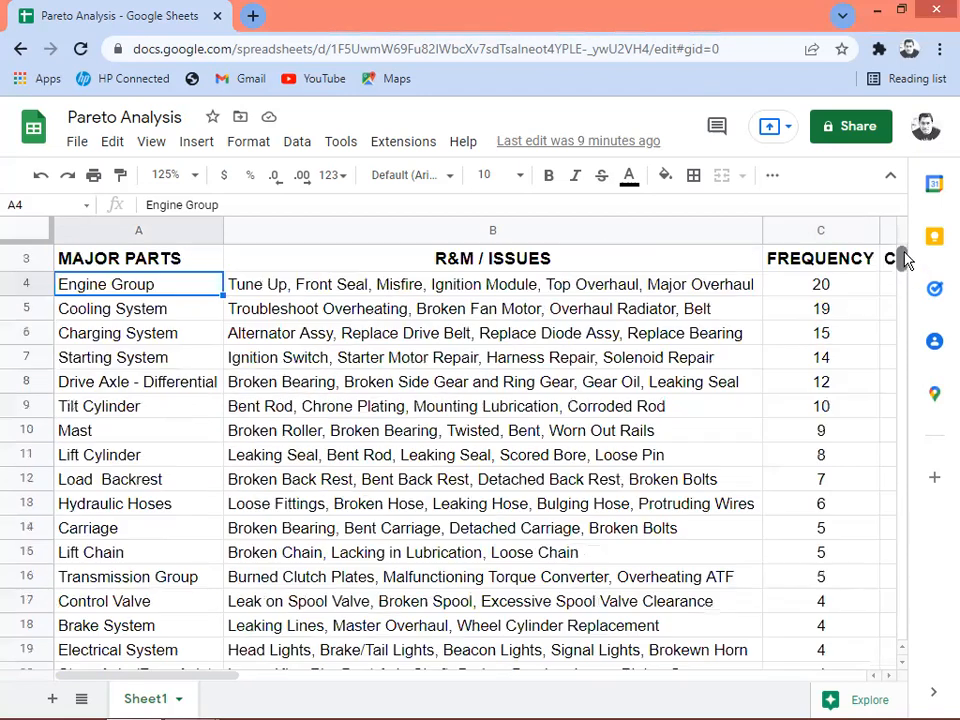
scroll(905, 260, "up", 1)
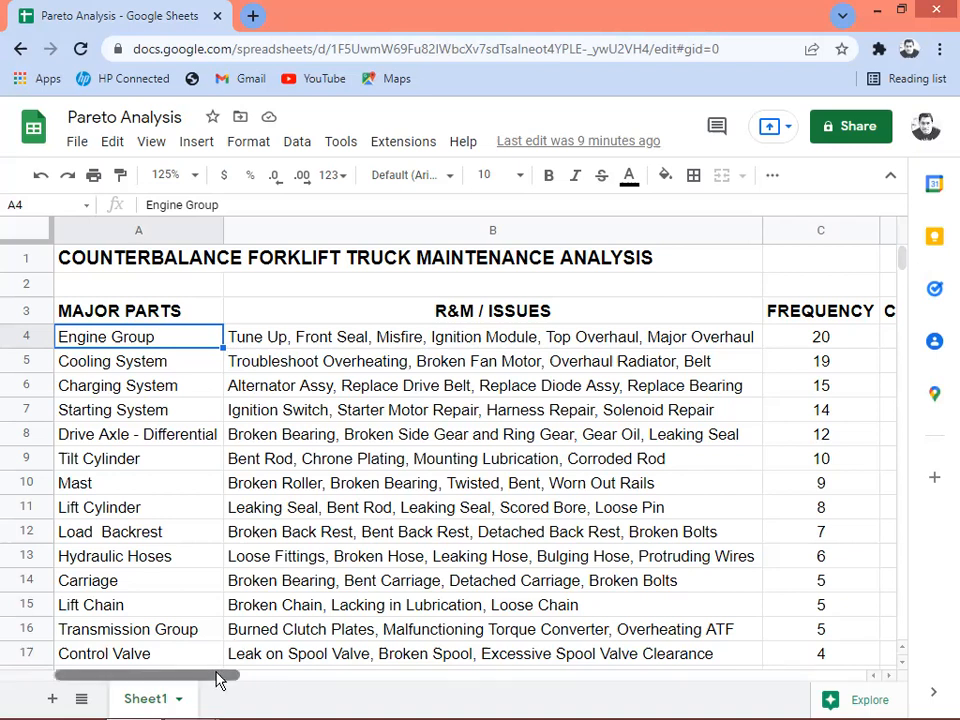
left_click_drag(218, 679, 365, 698)
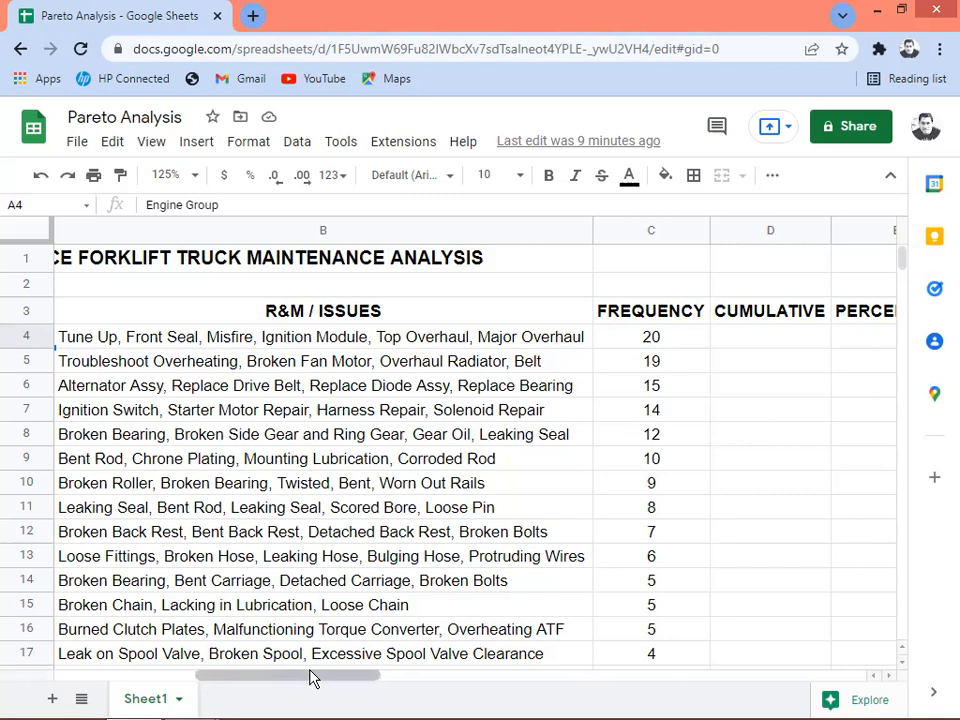
left_click_drag(312, 678, 336, 681)
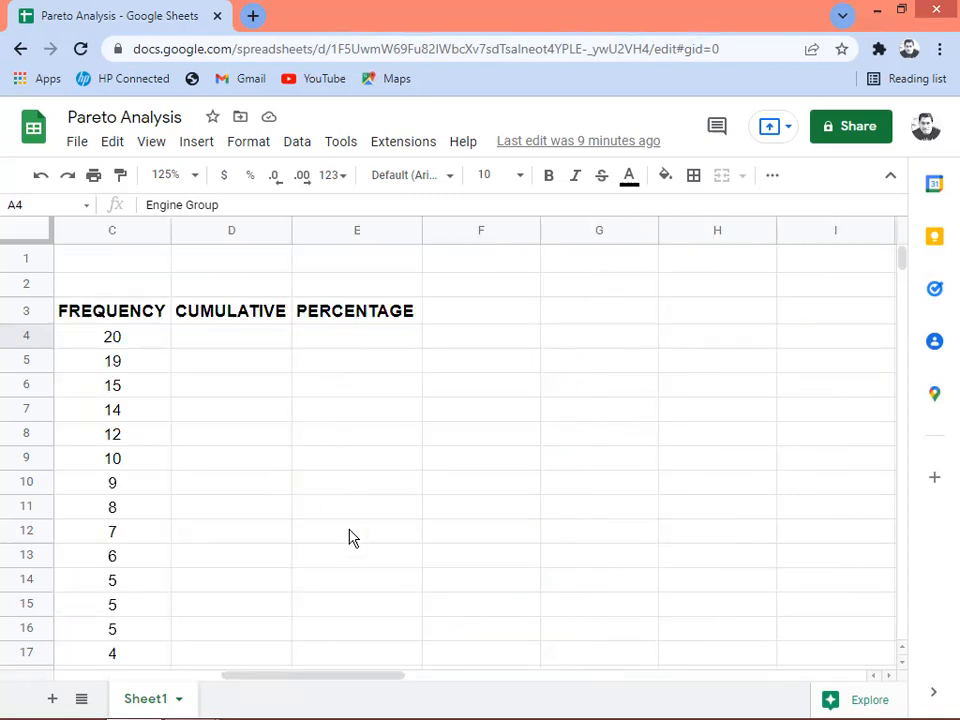
left_click_drag(315, 679, 137, 678)
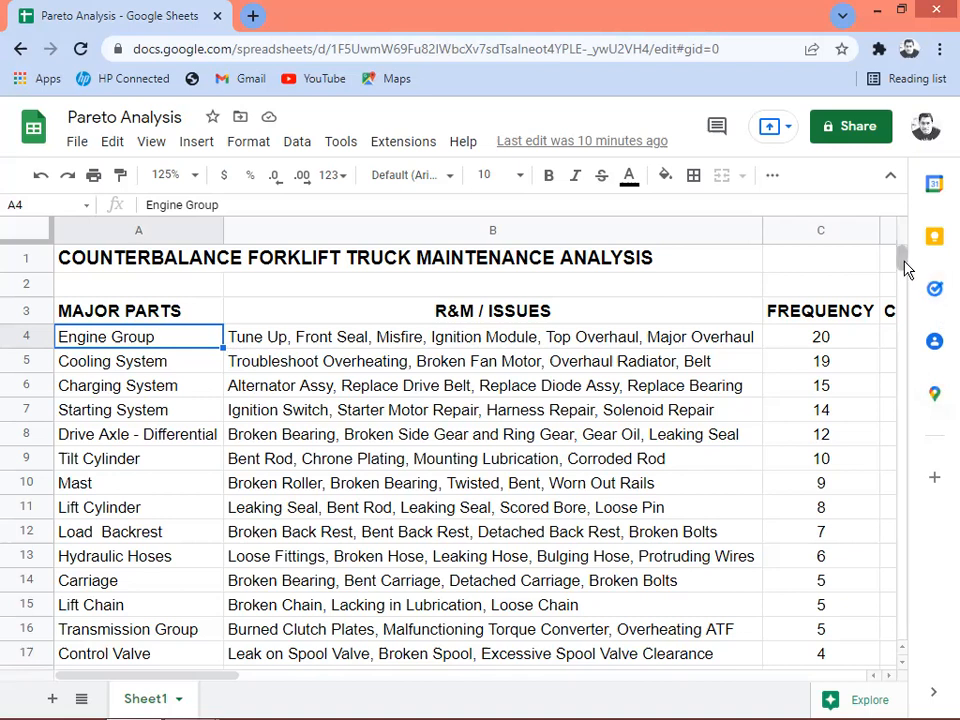
scroll(903, 268, "down", 3)
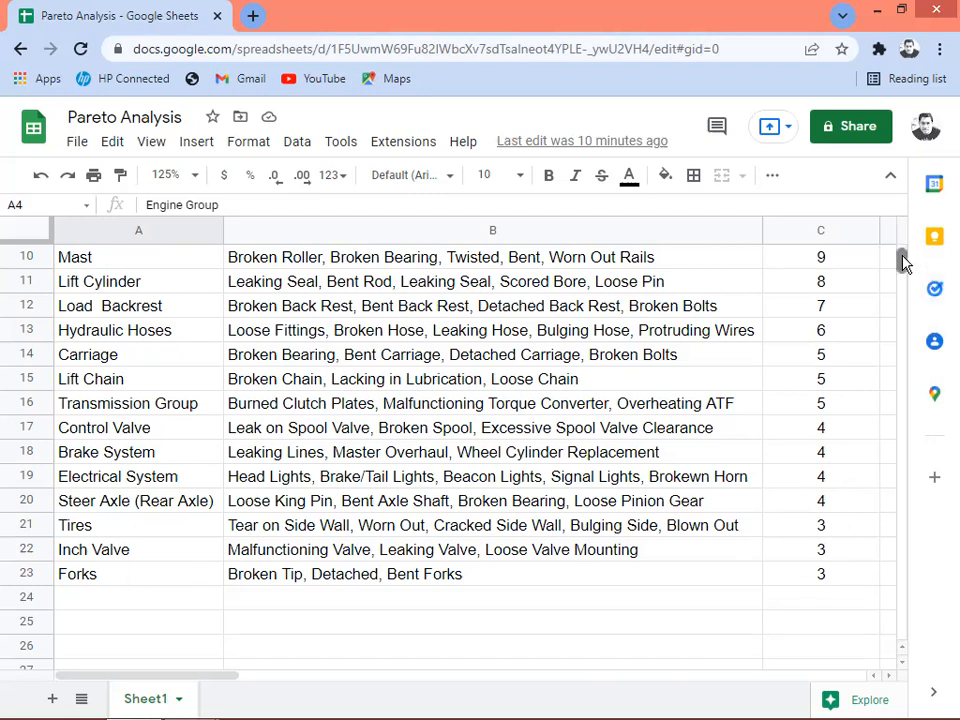
scroll(901, 257, "up", 3)
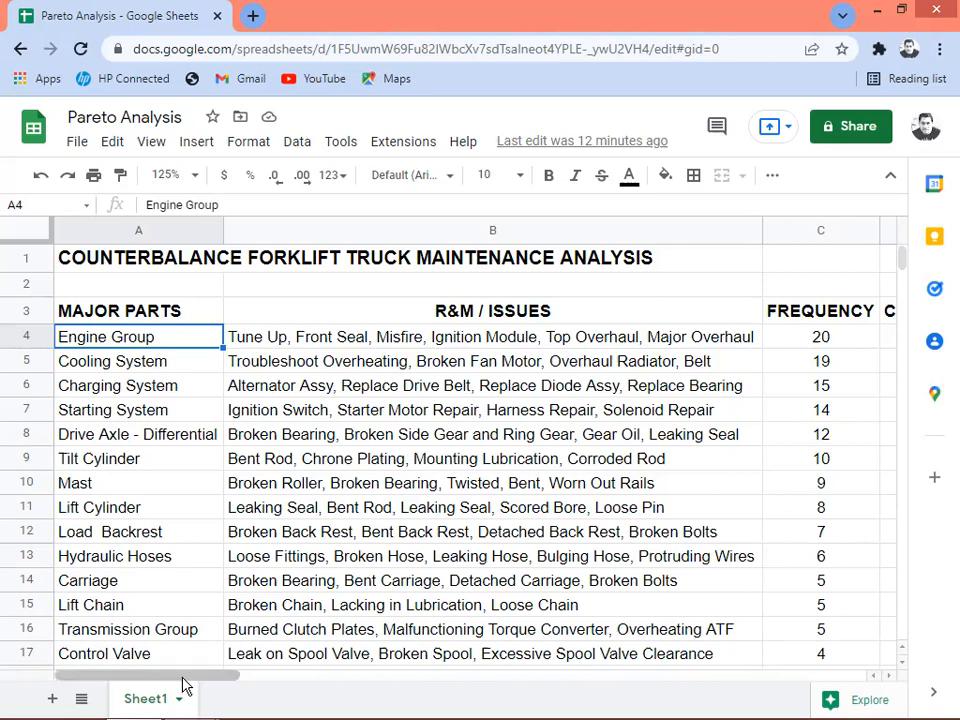
Step: Start the CUMULATIVE column by entering the formula =C4 in cell D4
left_click_drag(210, 687, 350, 700)
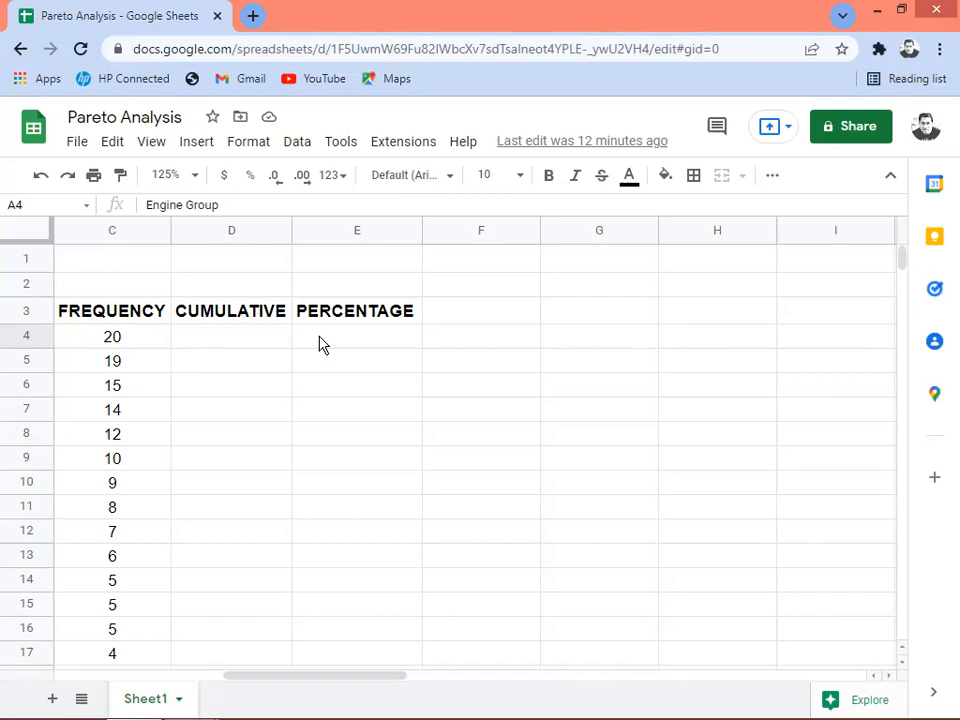
left_click(235, 345)
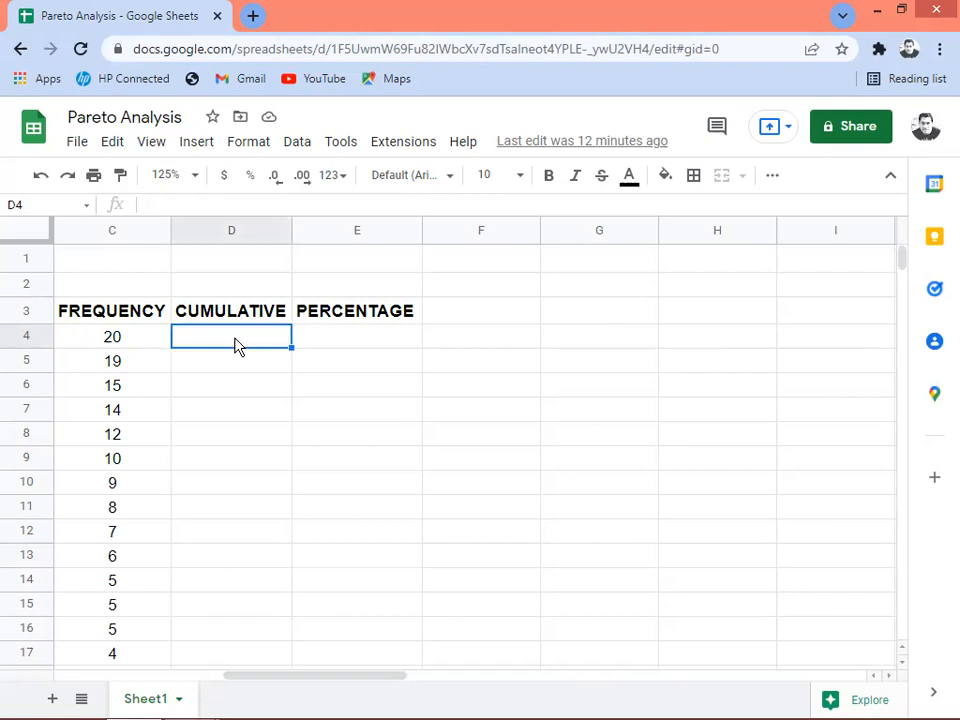
key("Left")
key("Right")
type("=")
key("Left")
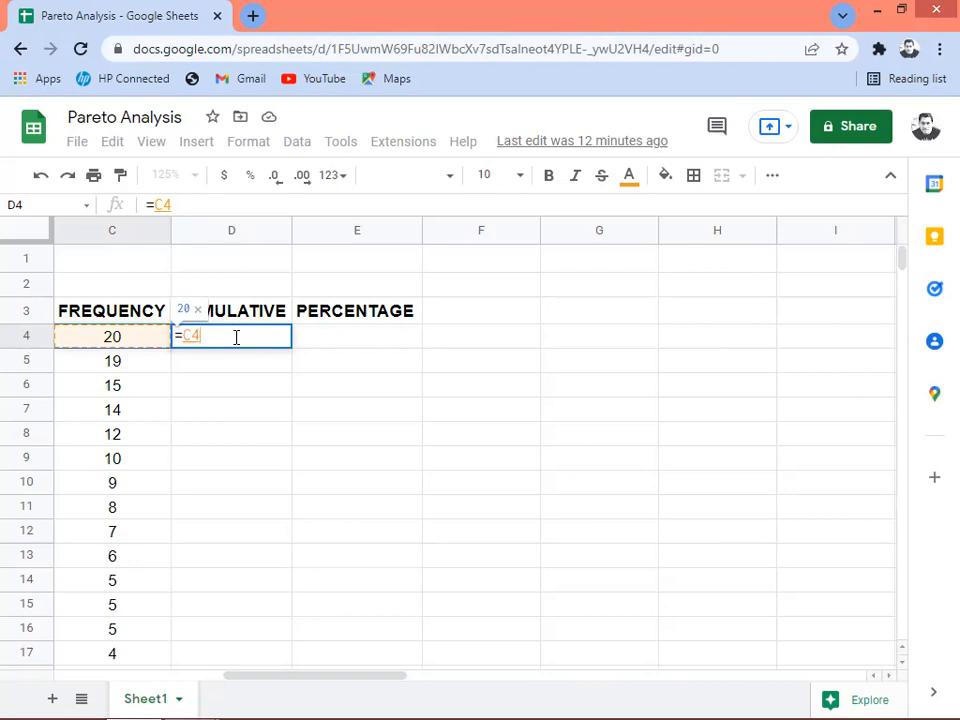
key("Return")
left_click(236, 344)
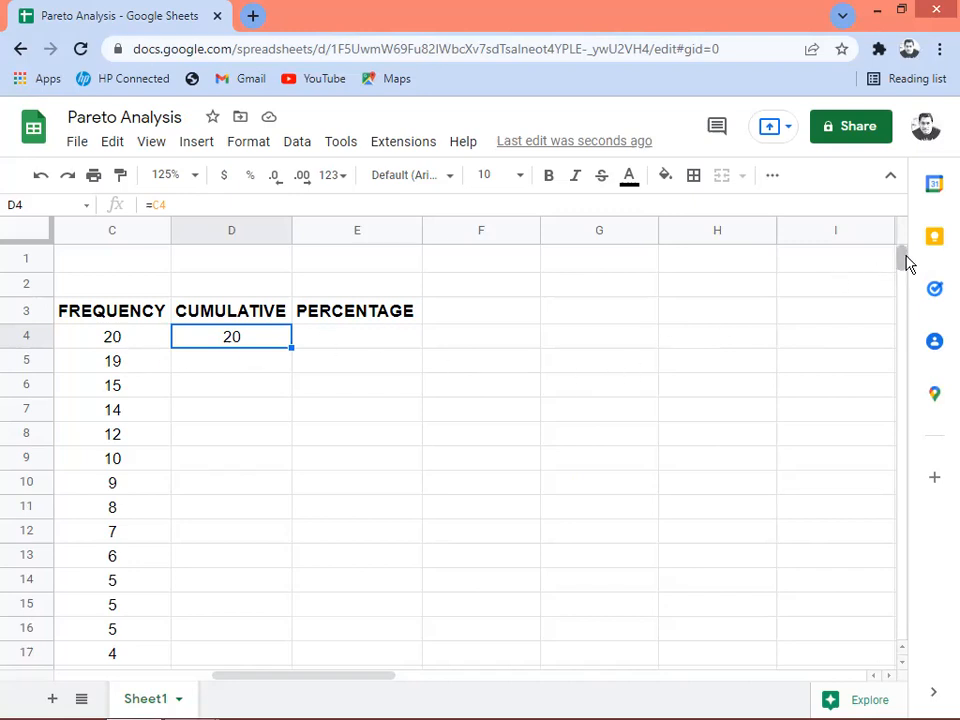
Step: Enter the running-total formula =D4+C5 in cell D5
scroll(906, 262, "down", 2)
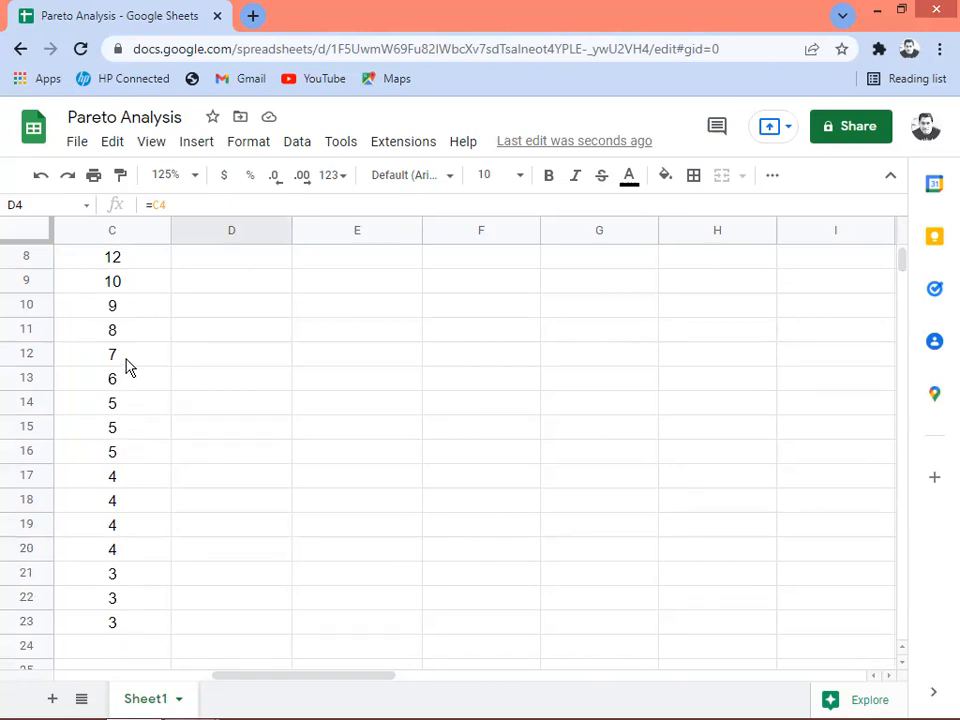
scroll(128, 372, "up", 1)
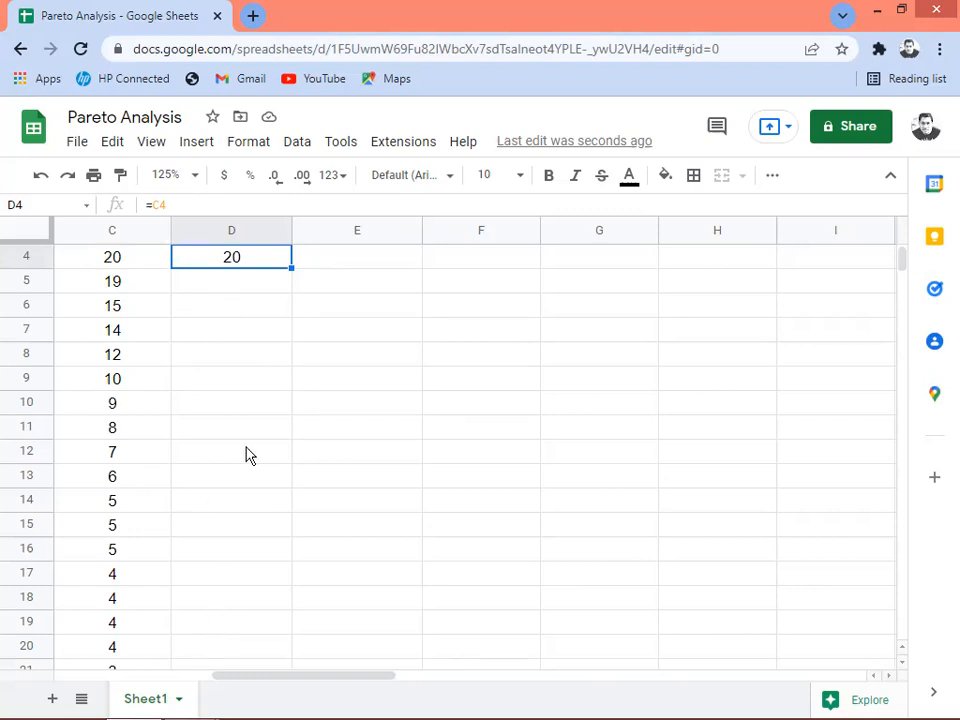
key("Down")
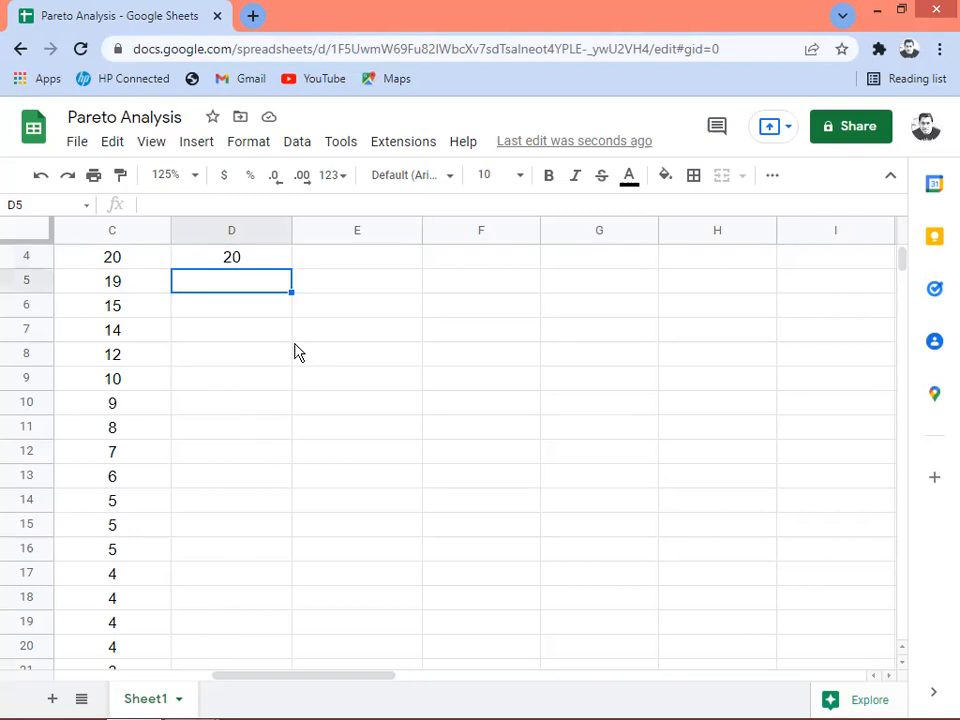
type("=D4+C5")
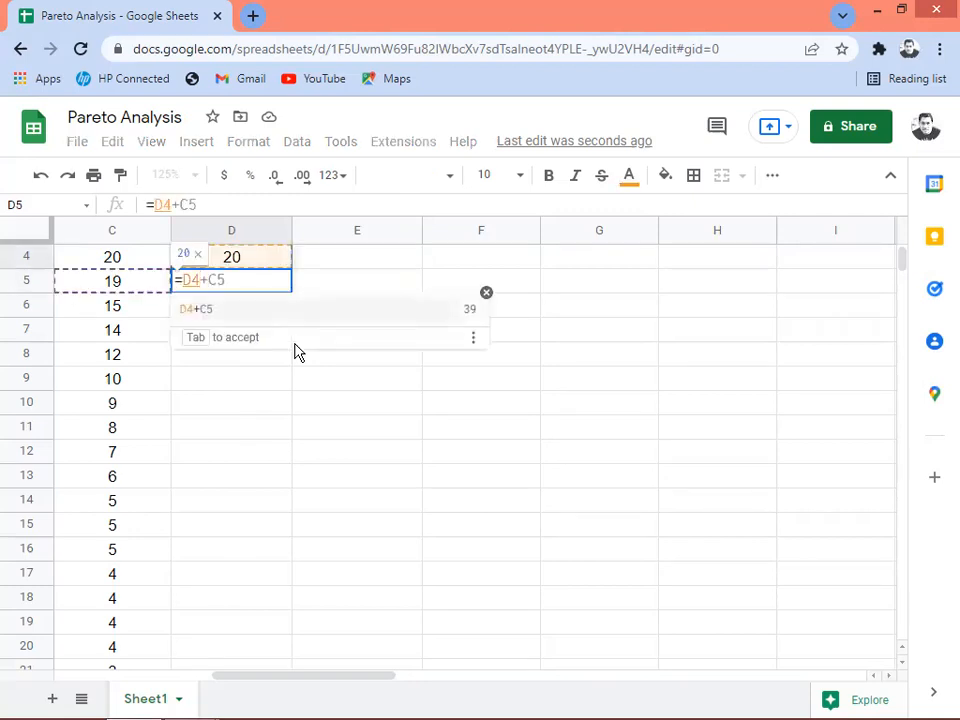
type("+")
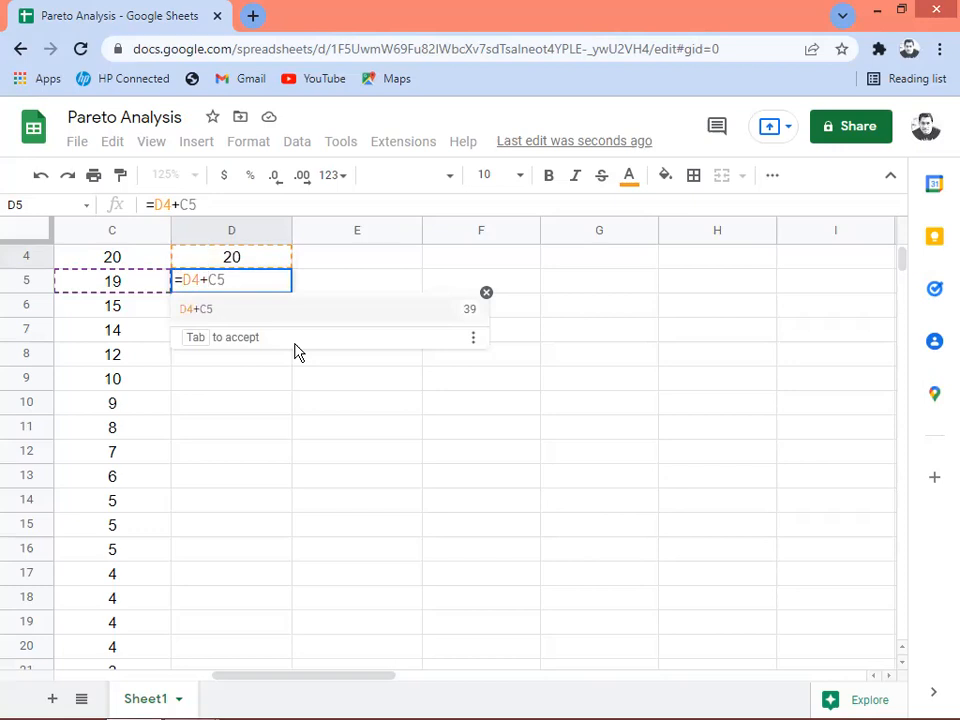
key("Tab")
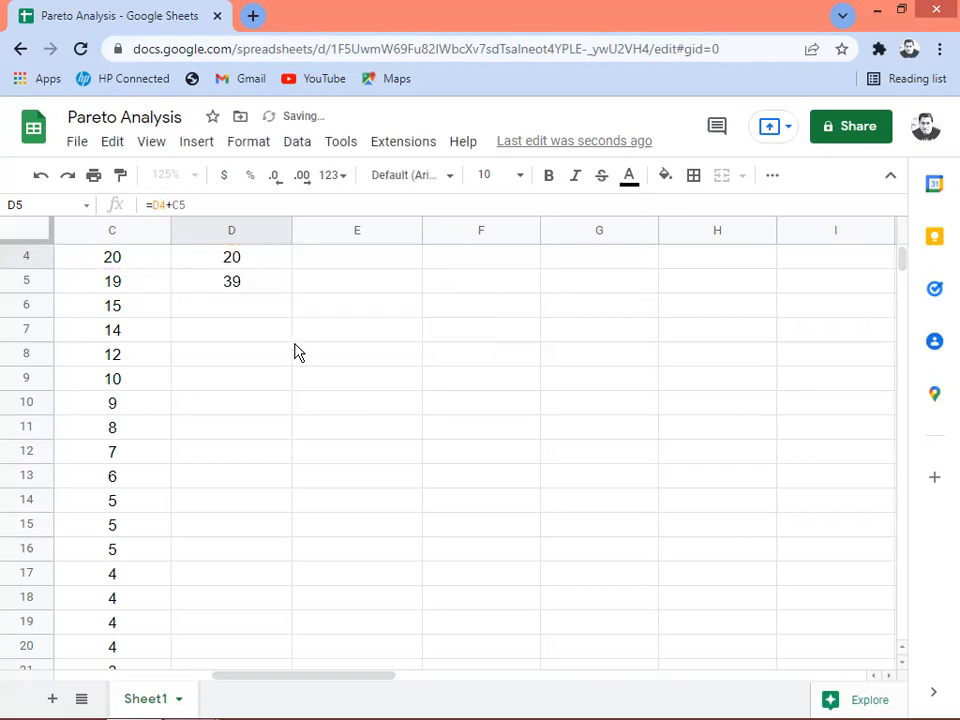
Step: Fill the running-total formula from D5 down the CUMULATIVE column through row 23
left_click(238, 261)
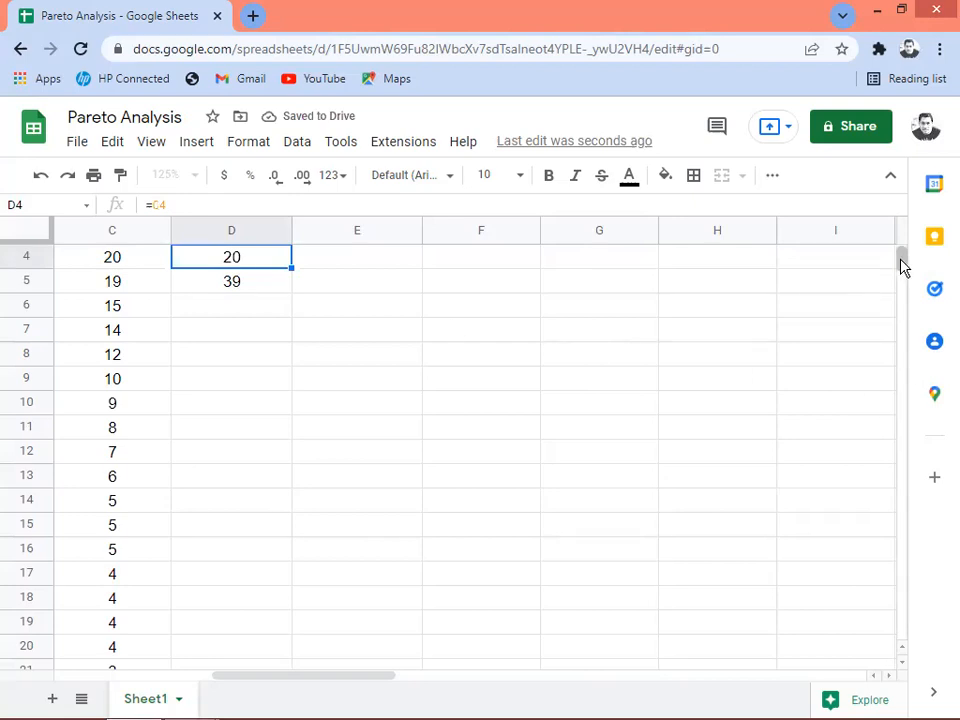
left_click_drag(902, 266, 903, 262)
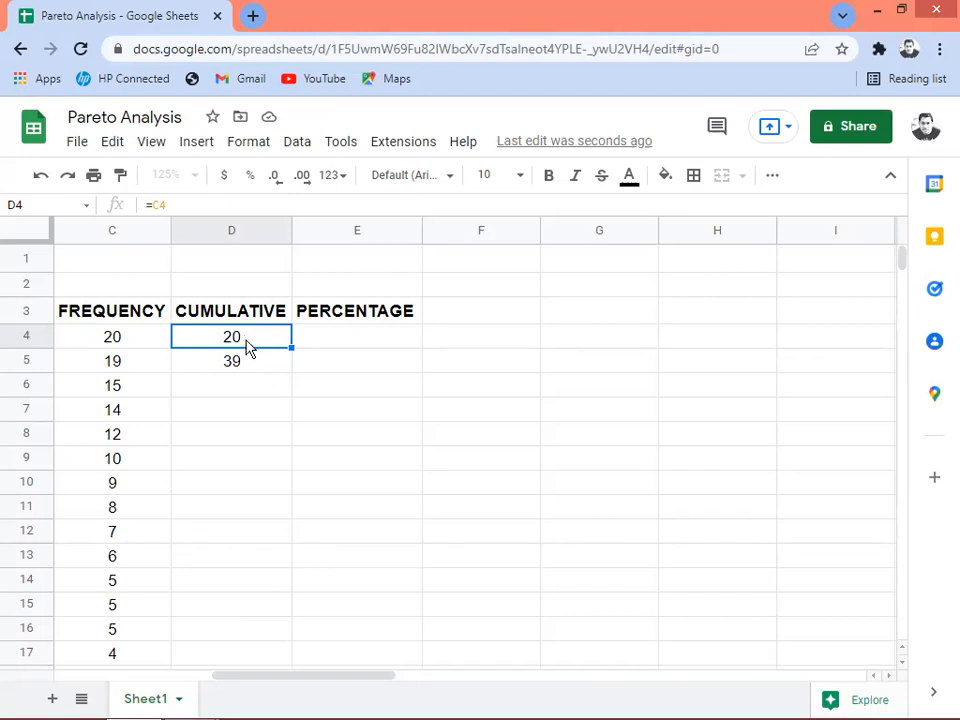
left_click(245, 370)
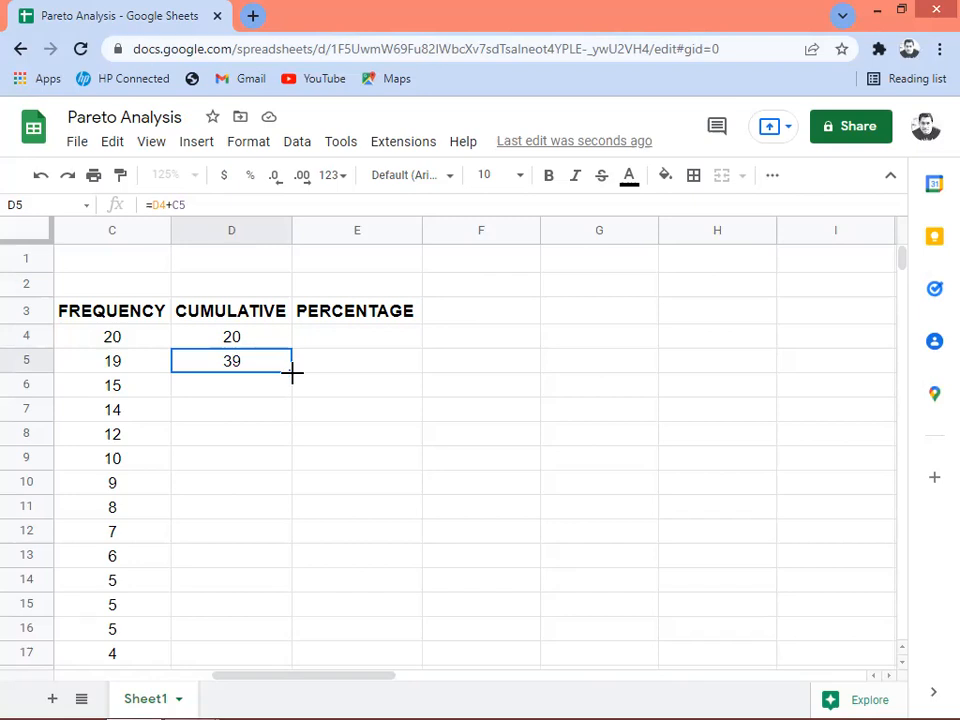
double_click(292, 372)
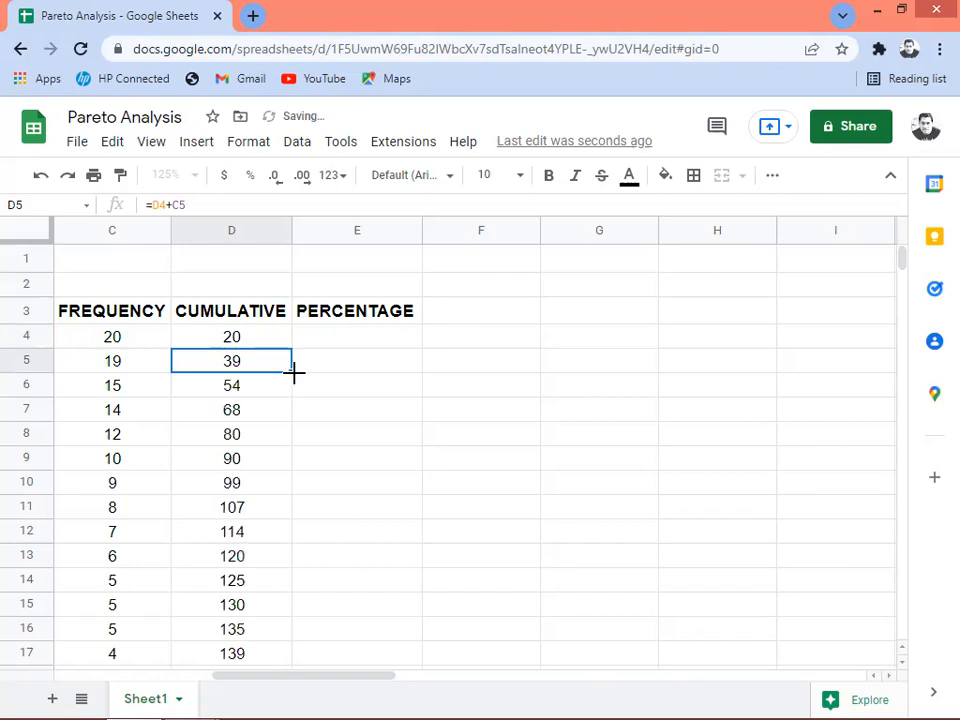
Step: Enter the label TOTAL in cell B24, directly below the last issue row
scroll(904, 263, "down", 3)
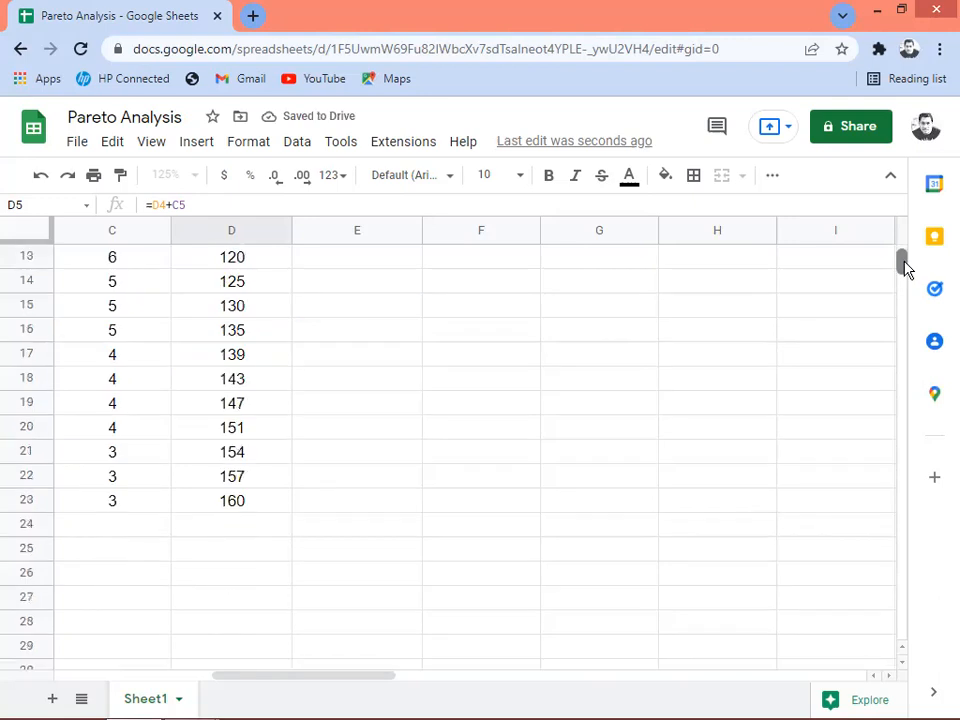
left_click(146, 527)
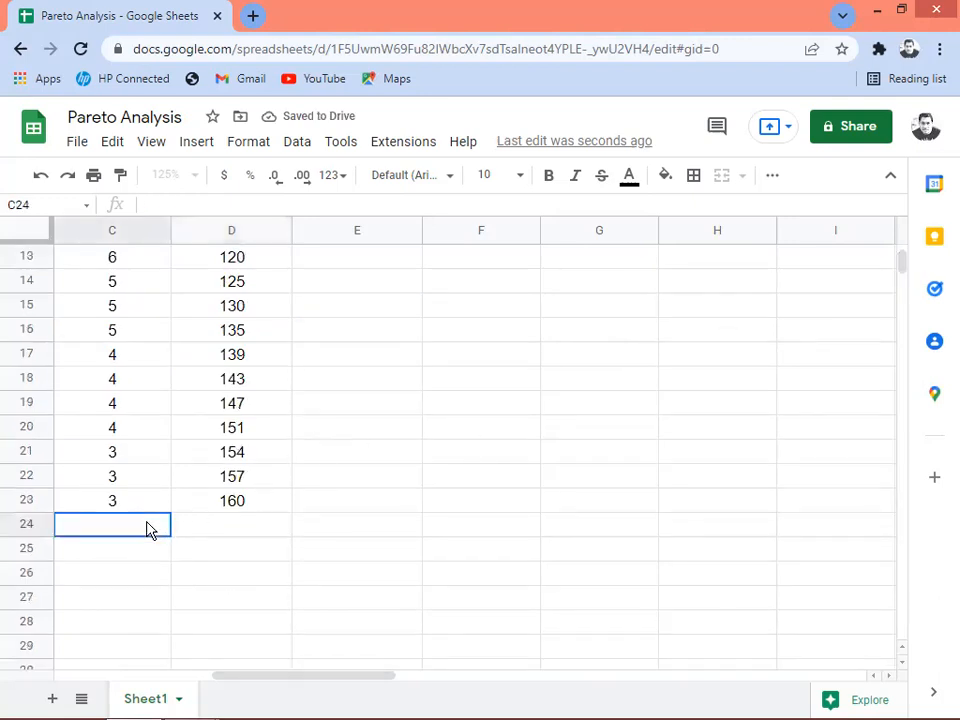
key("Left")
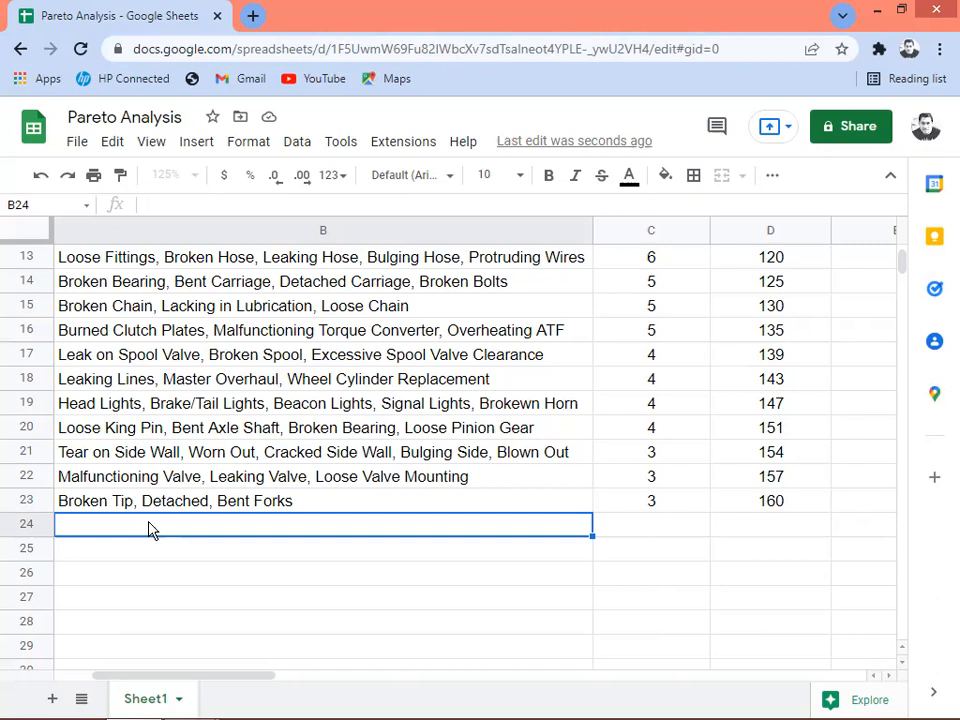
type("t")
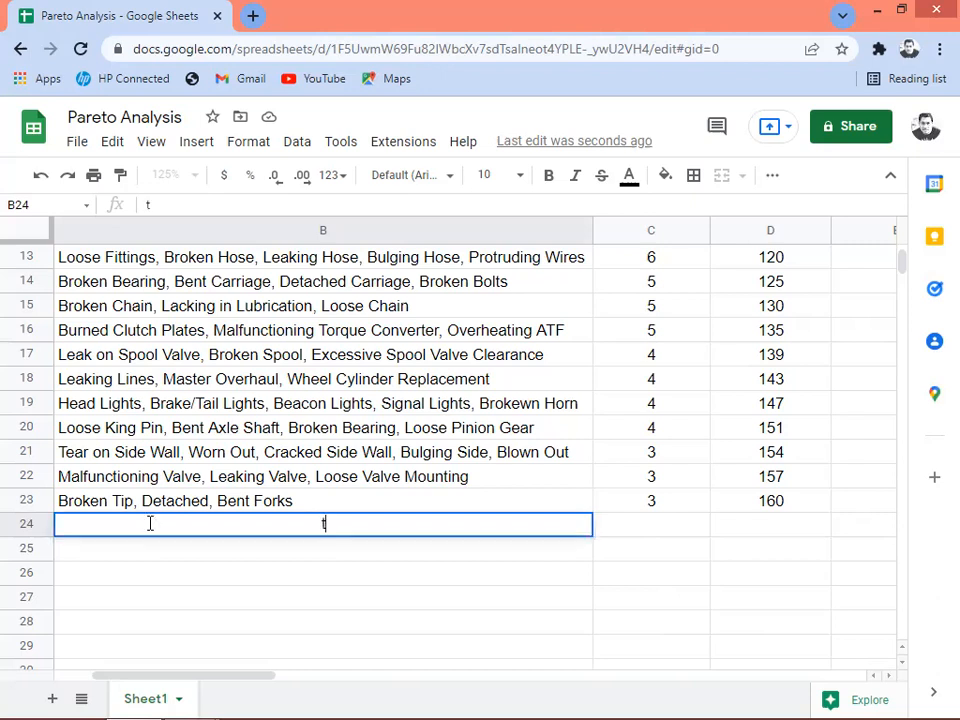
type("otal")
key("BackSpace")
key("BackSpace")
key("BackSpace")
key("BackSpace")
key("BackSpace")
type("tota")
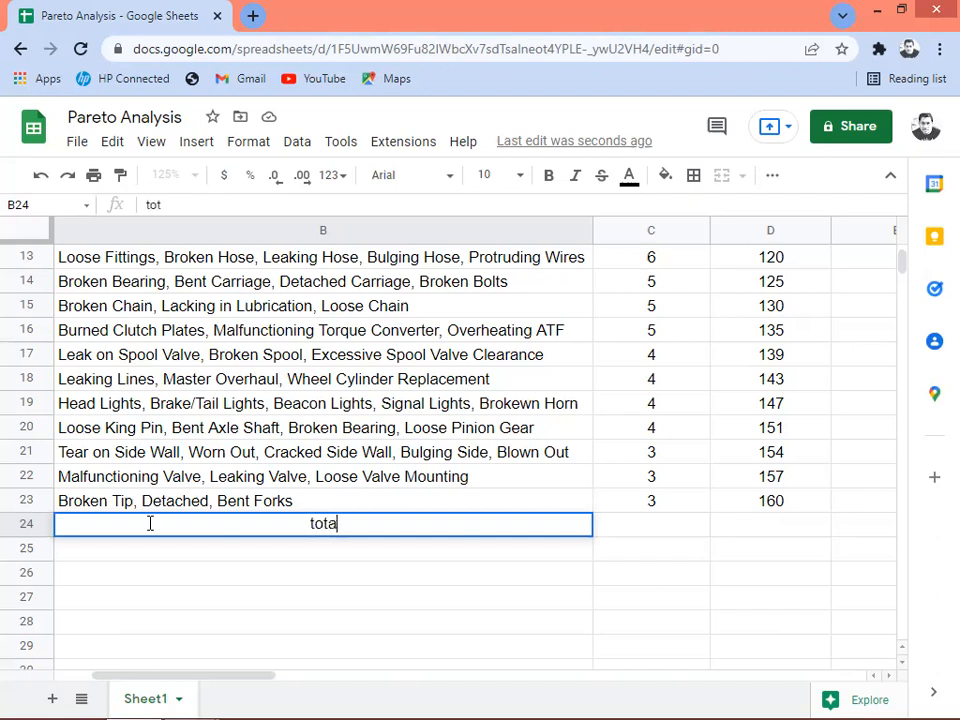
type("l")
key("BackSpace")
key("BackSpace")
key("BackSpace")
key("BackSpace")
key("BackSpace")
type("TOTAL")
key("Tab")
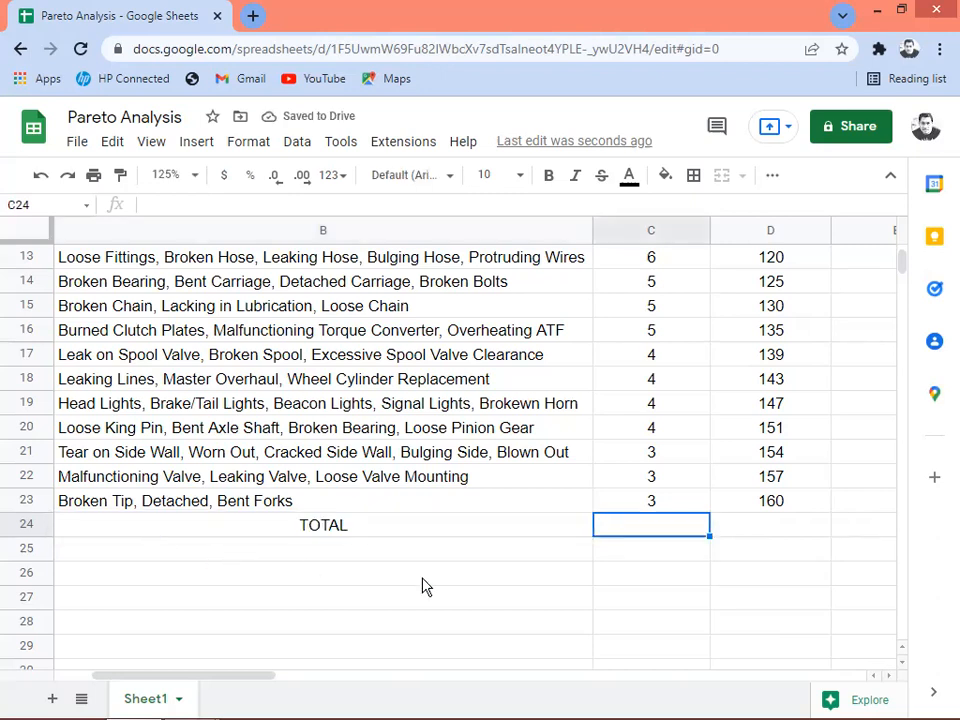
Step: Total the frequencies in cell C24 with =SUM(C4:C23) and compare it with the last cumulative value in D23
left_click(774, 178)
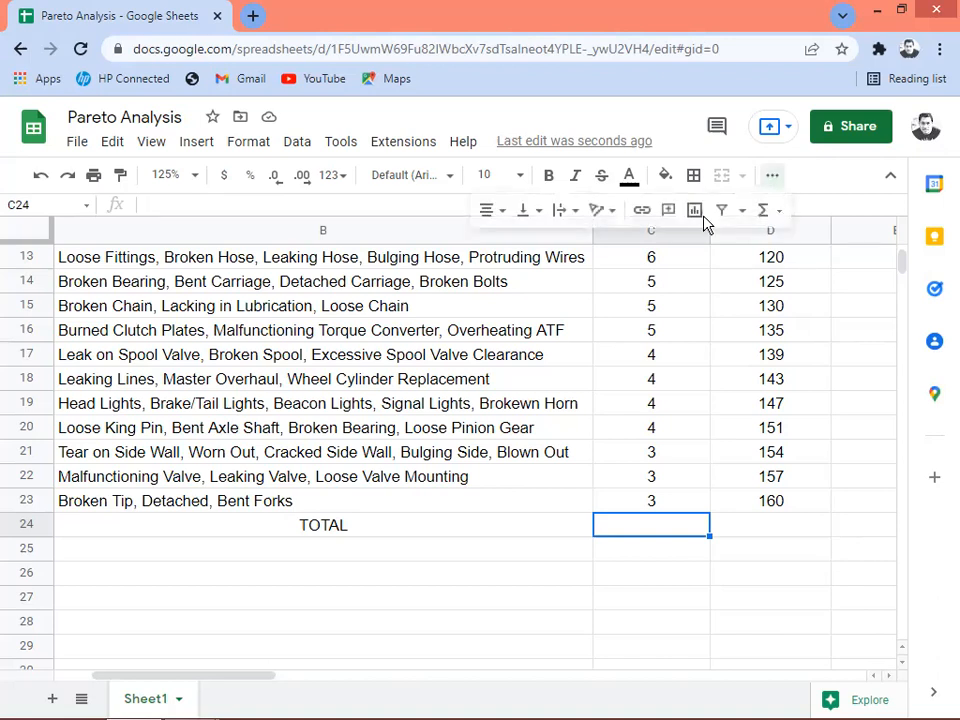
left_click(765, 216)
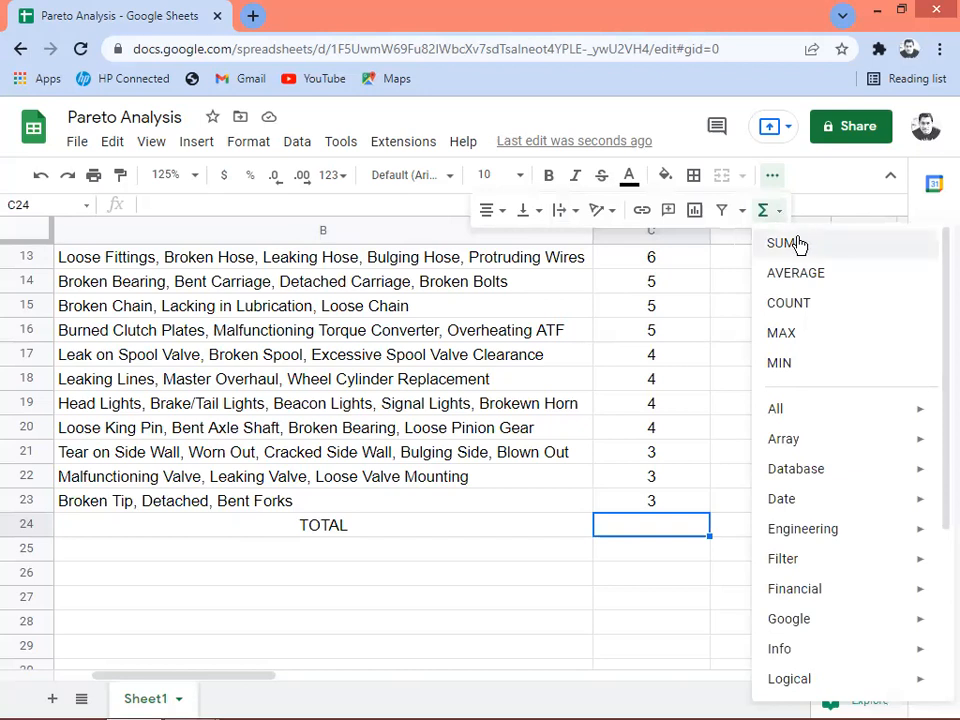
left_click(784, 243)
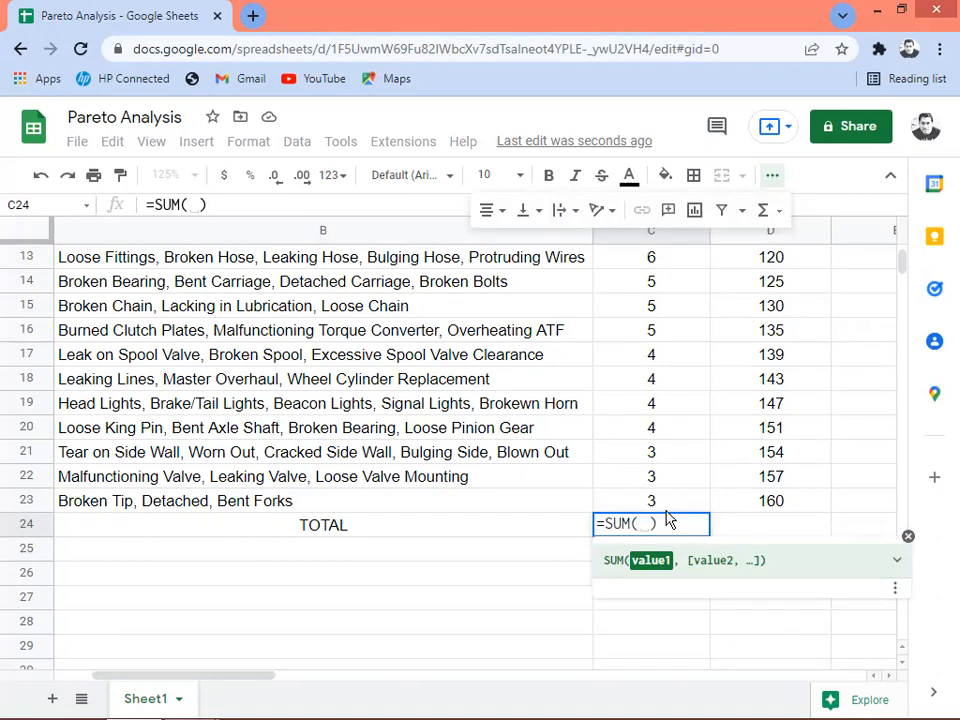
left_click_drag(658, 508, 665, 330)
left_click_drag(728, 362, 672, 315)
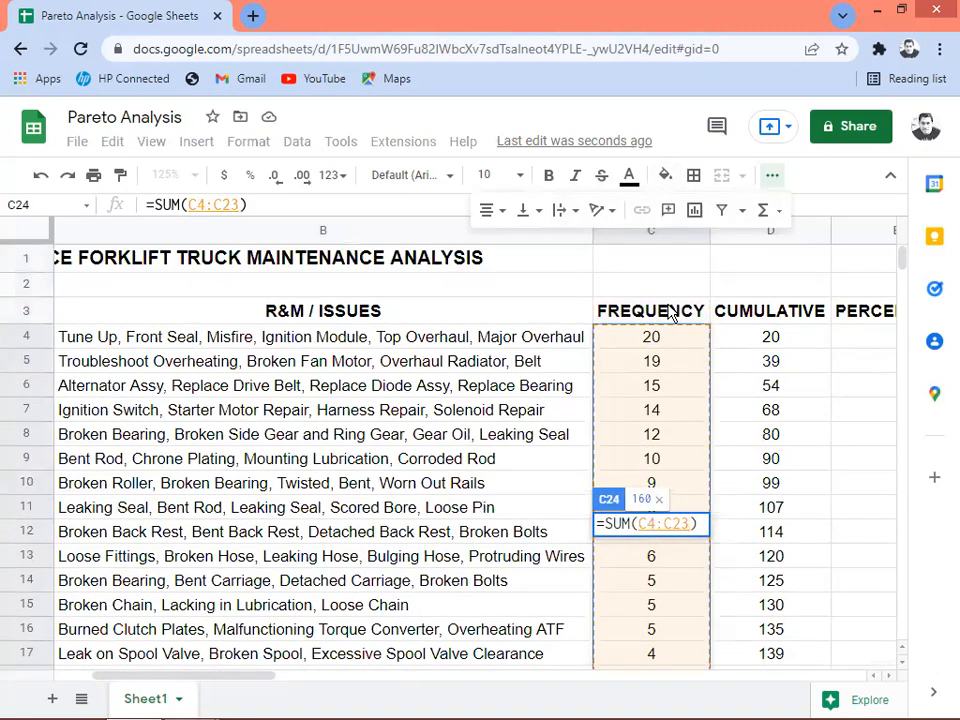
key("Return")
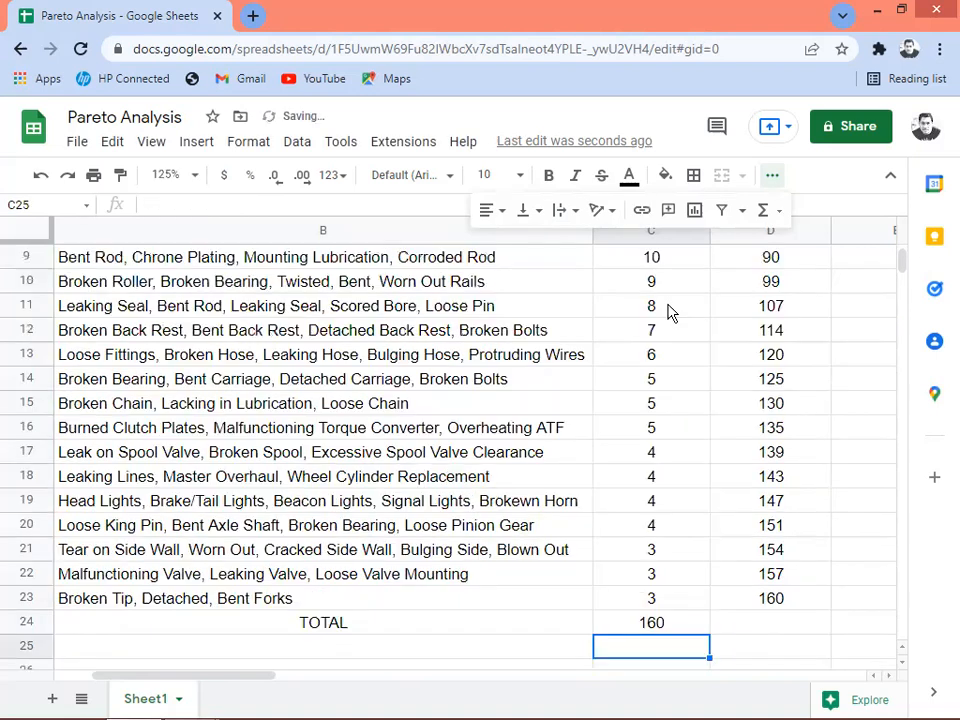
left_click(771, 601)
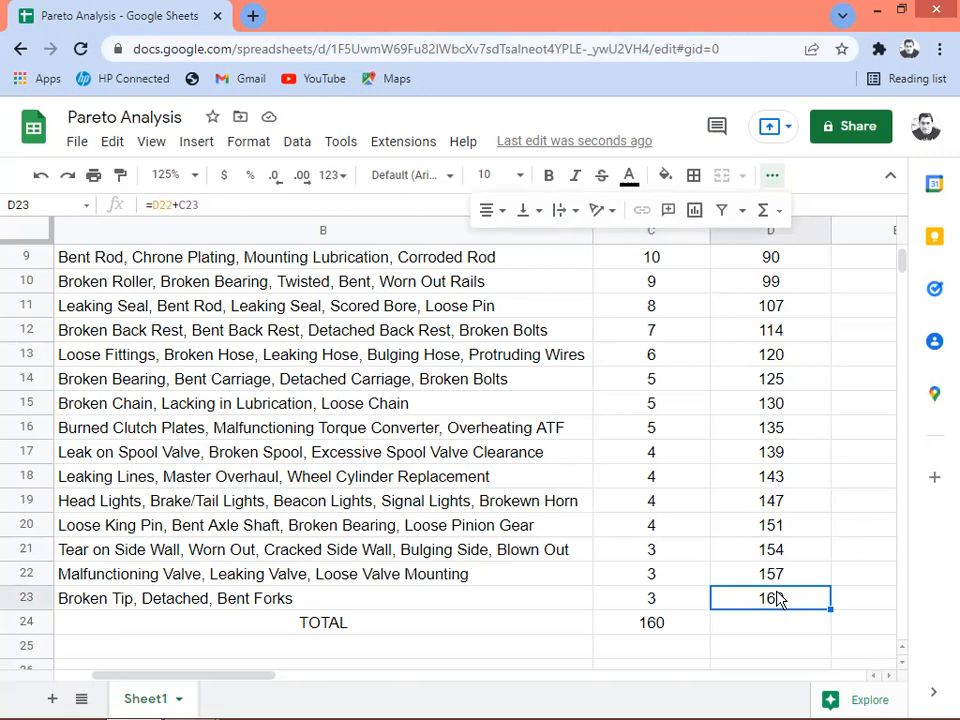
left_click(671, 623)
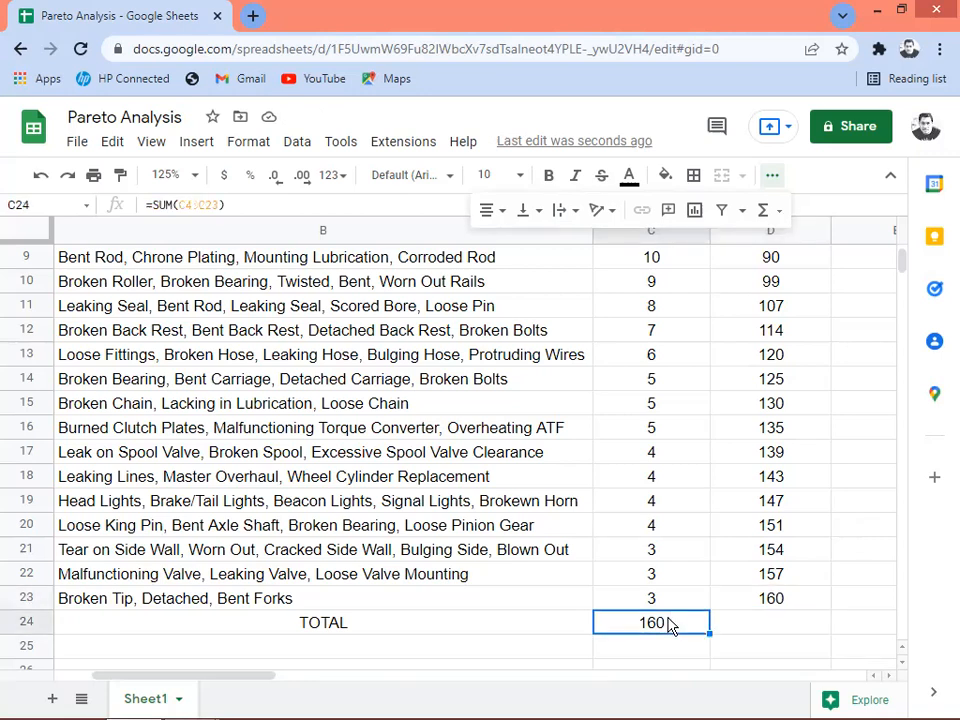
Step: Enter the percentage formula =D4/$C$24 in cell E4, with the total cell locked as an absolute reference
left_click(776, 602)
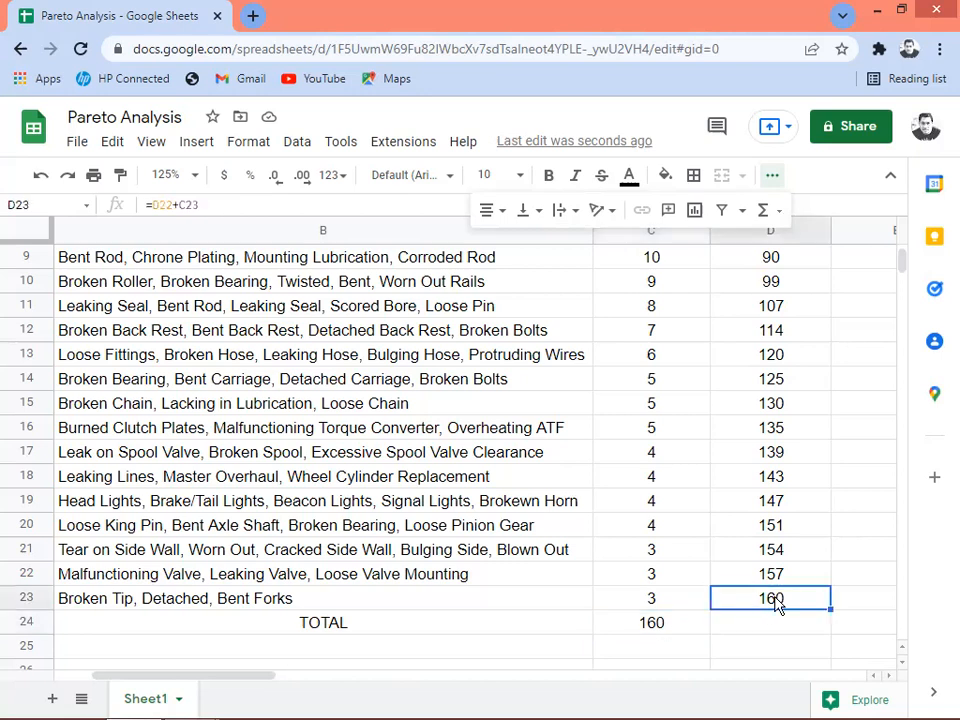
key("Up")
key("Up")
key("Up")
key("Up")
key("Up")
key("Up")
key("Up")
key("Up")
key("Up")
key("Up")
key("Up")
key("Up")
key("Up")
key("Up")
key("Up")
key("Up")
key("Up")
key("Up")
key("Up")
key("Up")
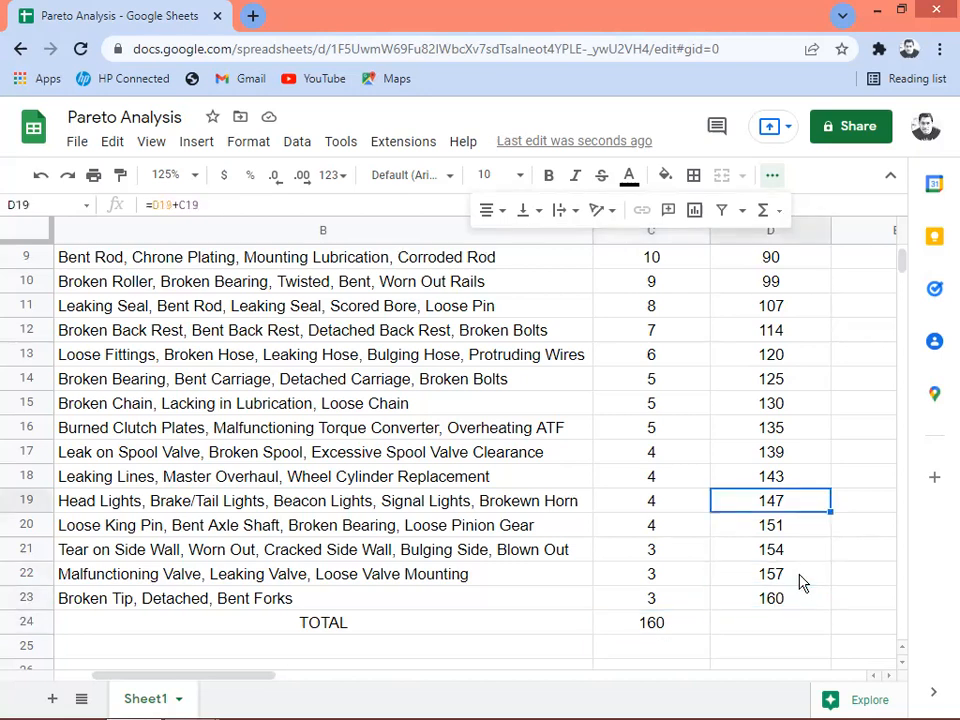
key("Down")
key("Right")
key("Down")
key("Down")
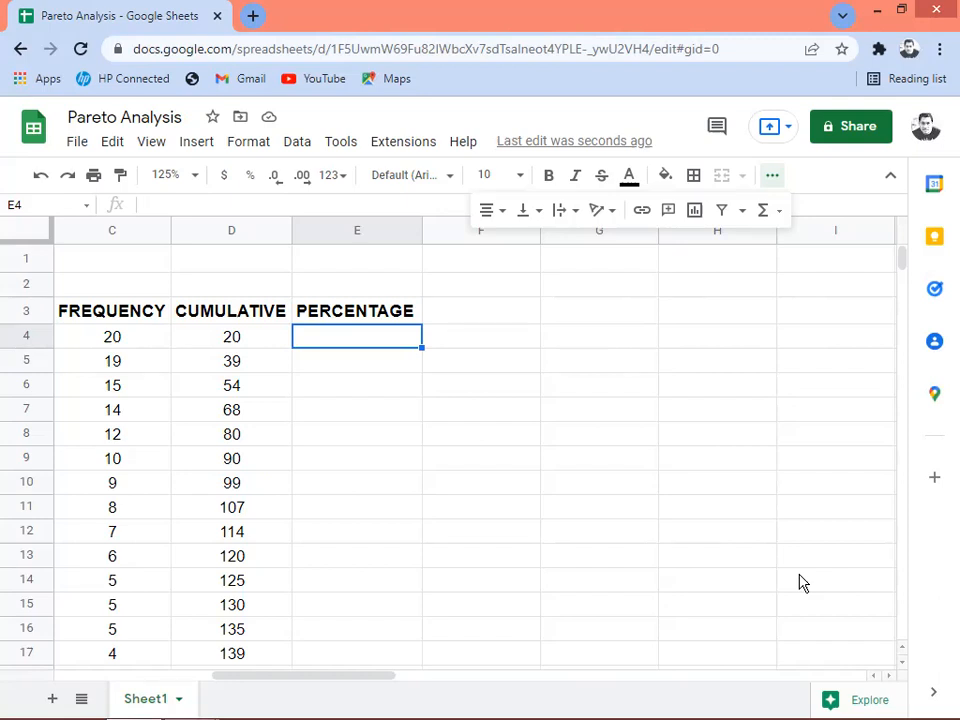
type("=")
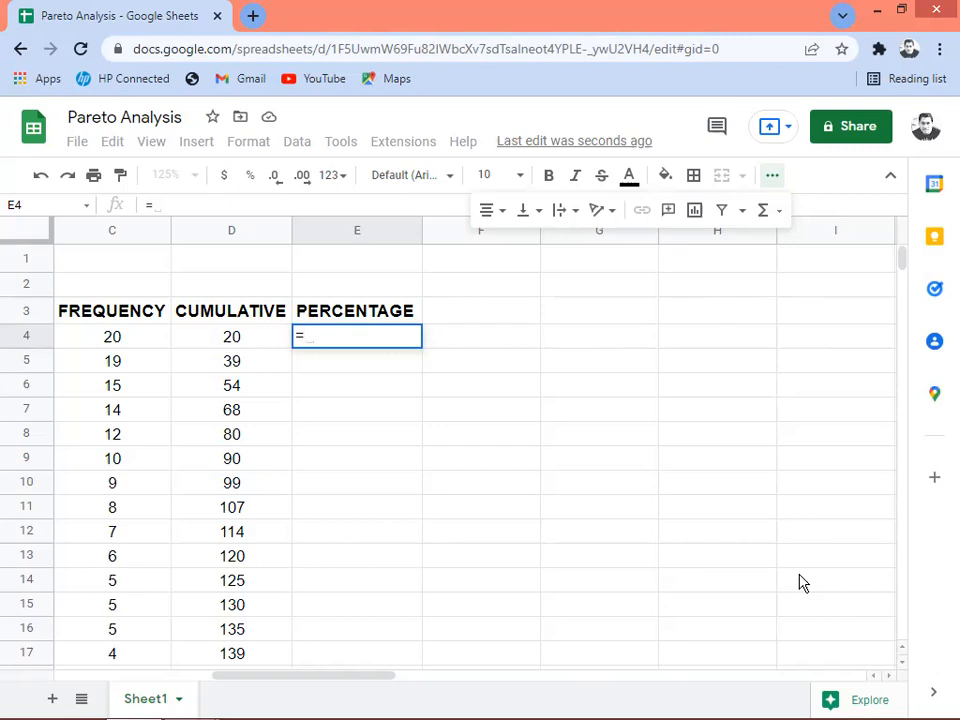
key("Left")
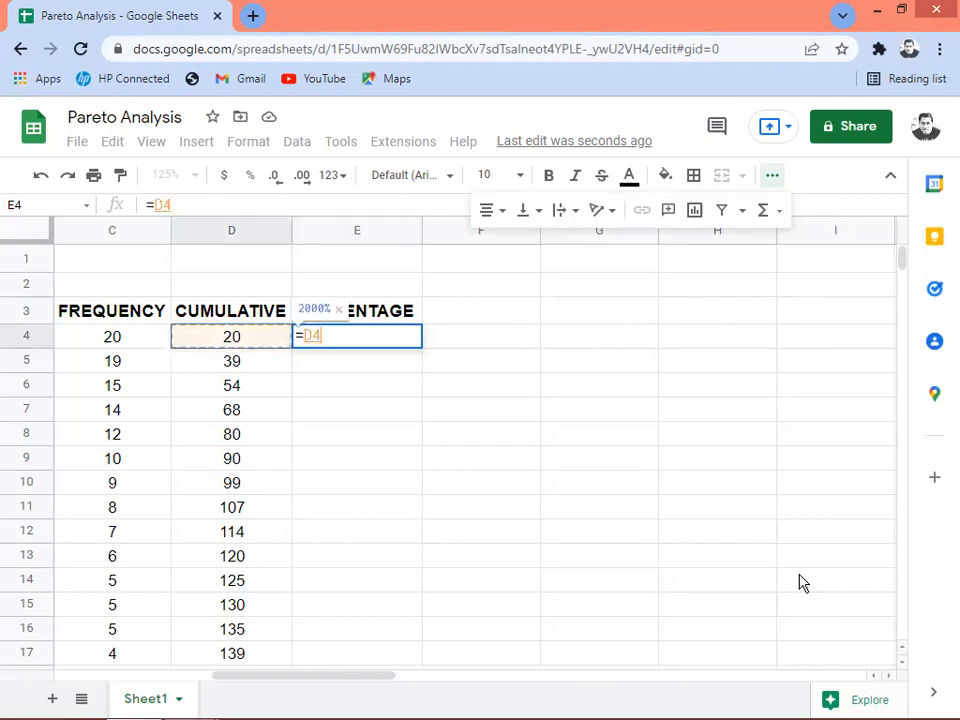
type("/")
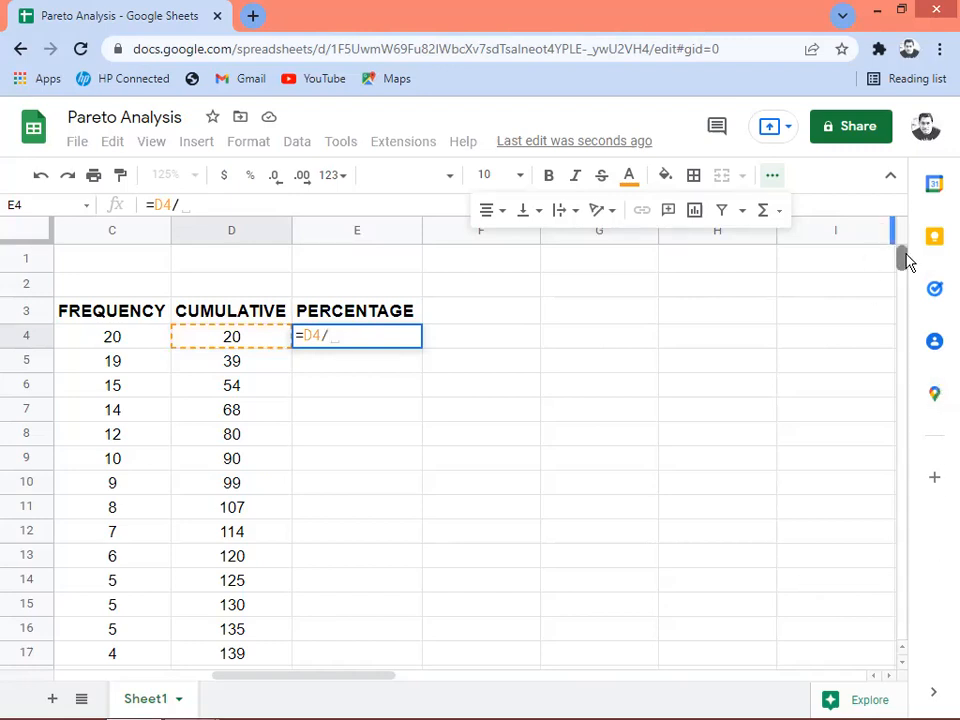
scroll(904, 257, "down", 5)
left_click(97, 482)
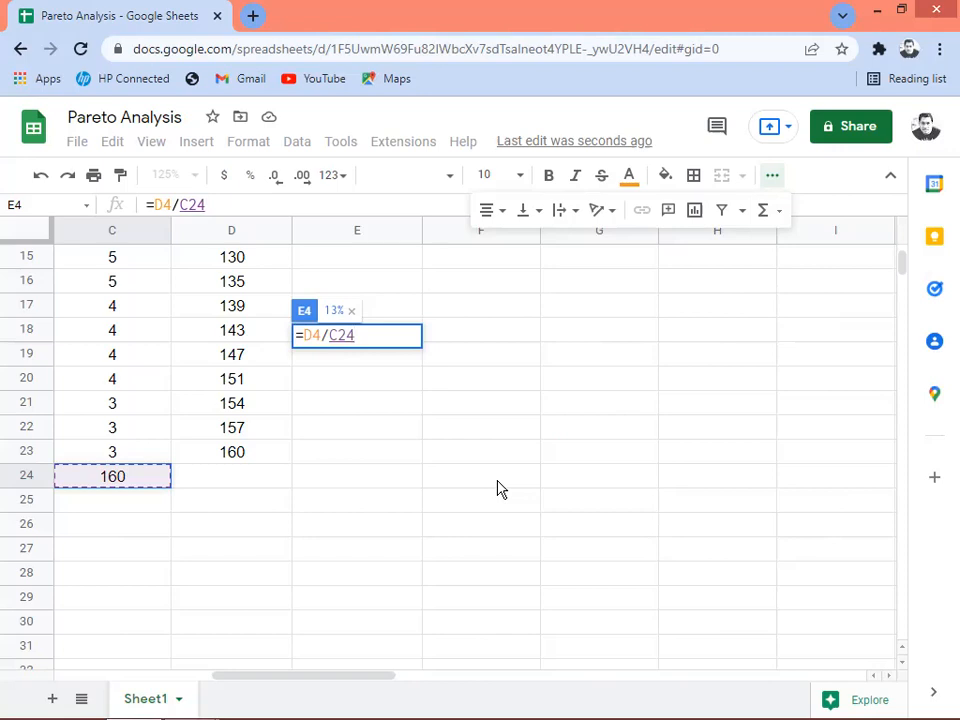
key("F4")
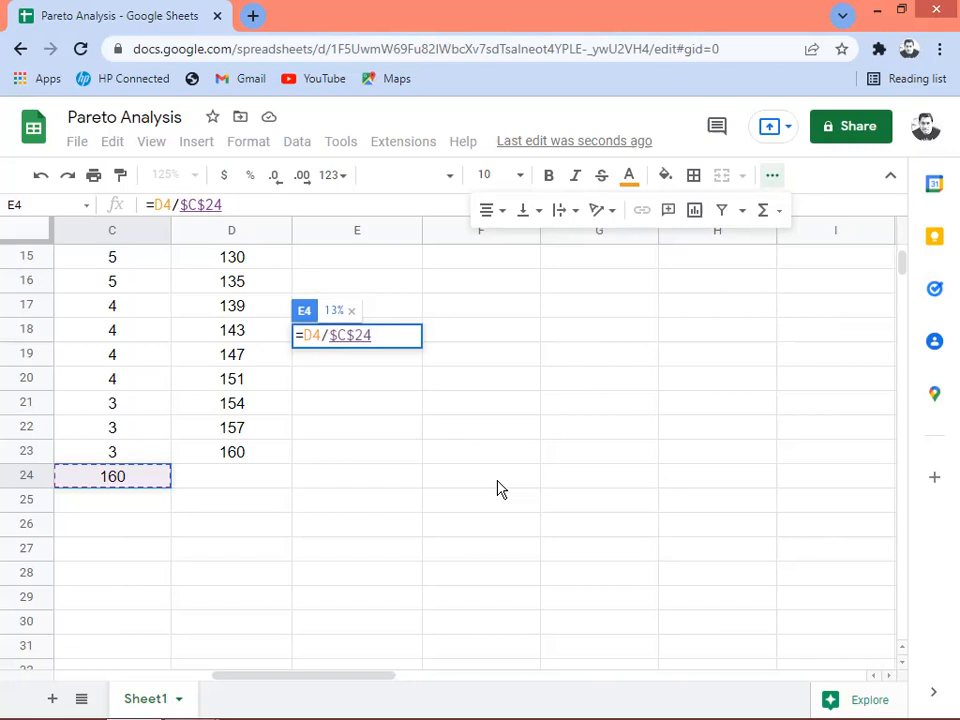
key("Return")
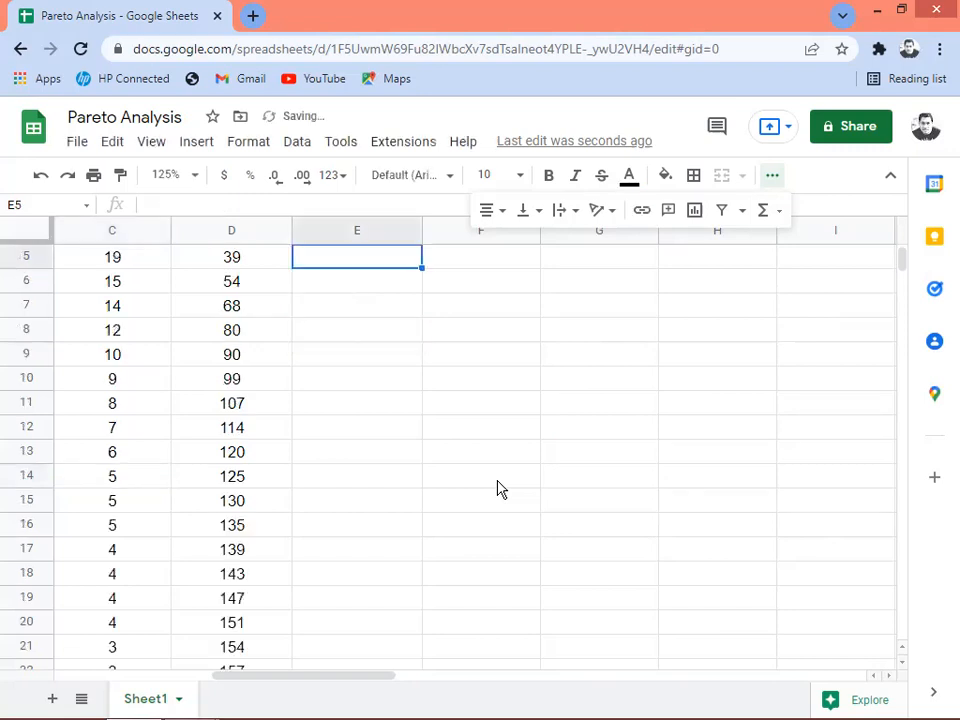
Step: Fill the percentage formula from E4 down the PERCENTAGE column through row 23
key("Up")
key("Up")
key("Down")
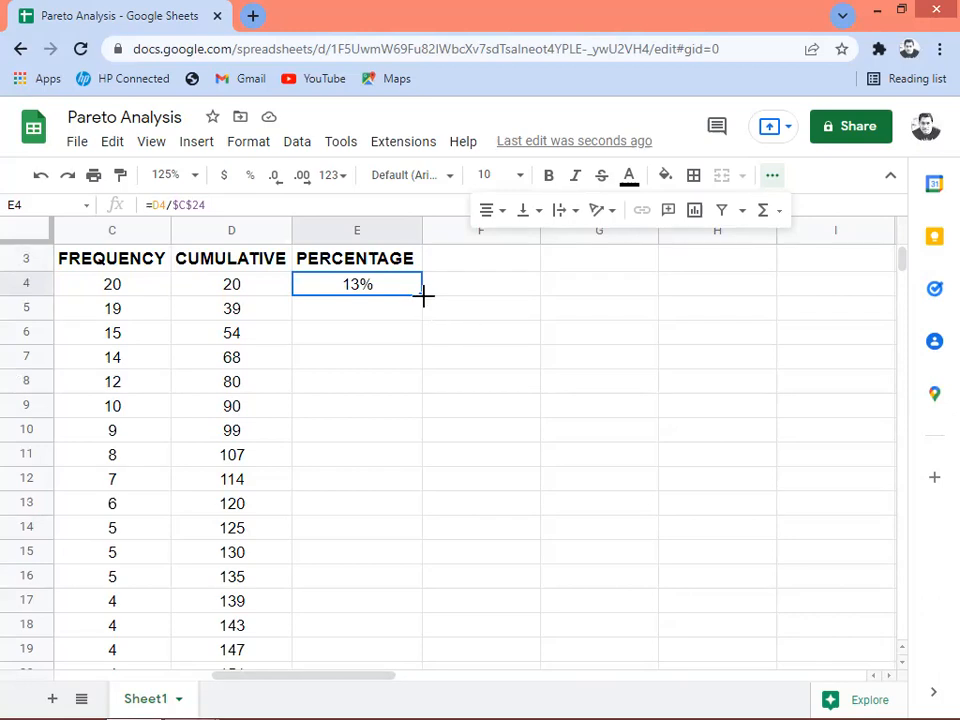
left_click_drag(423, 295, 360, 488)
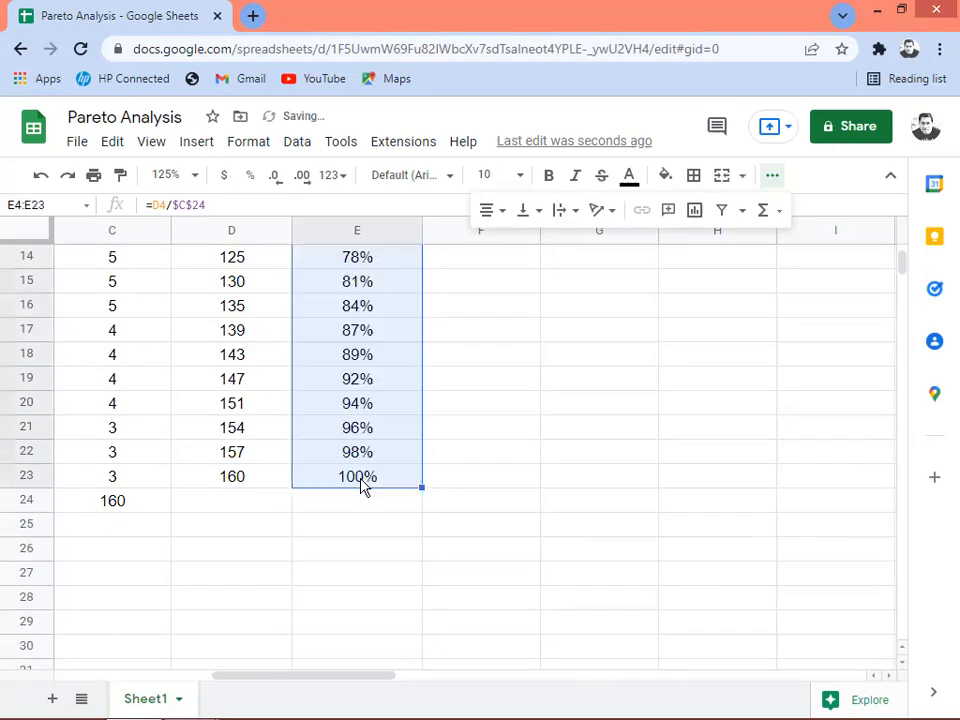
Step: Check the last percentage in E23 against the cumulative value in D23 and the total in C24, then review the top frequencies
left_click(358, 486)
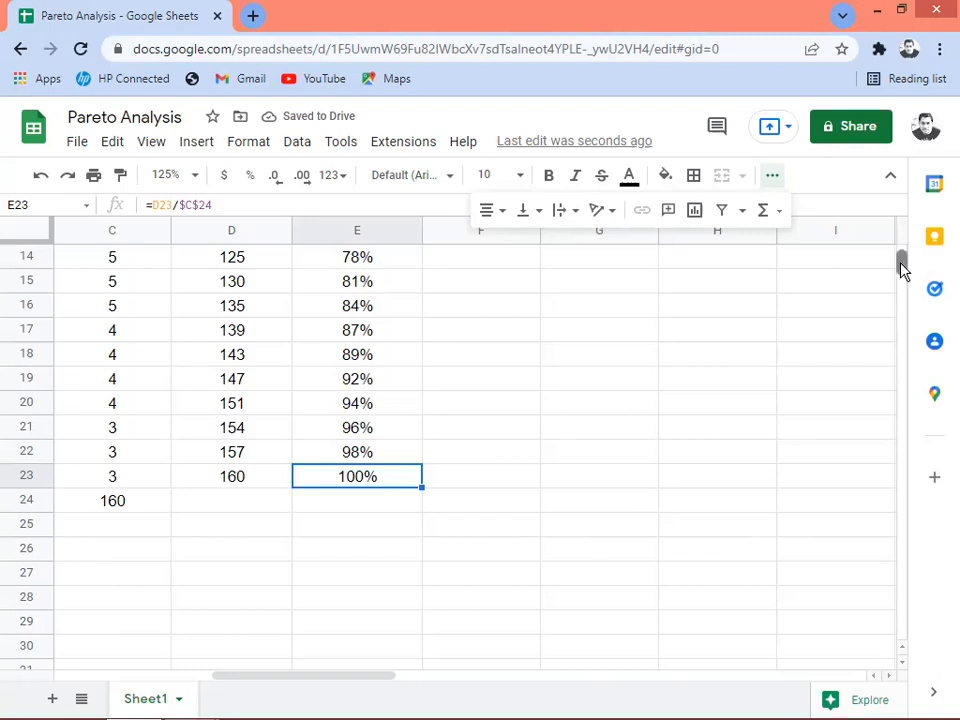
left_click(246, 476)
left_click(102, 509)
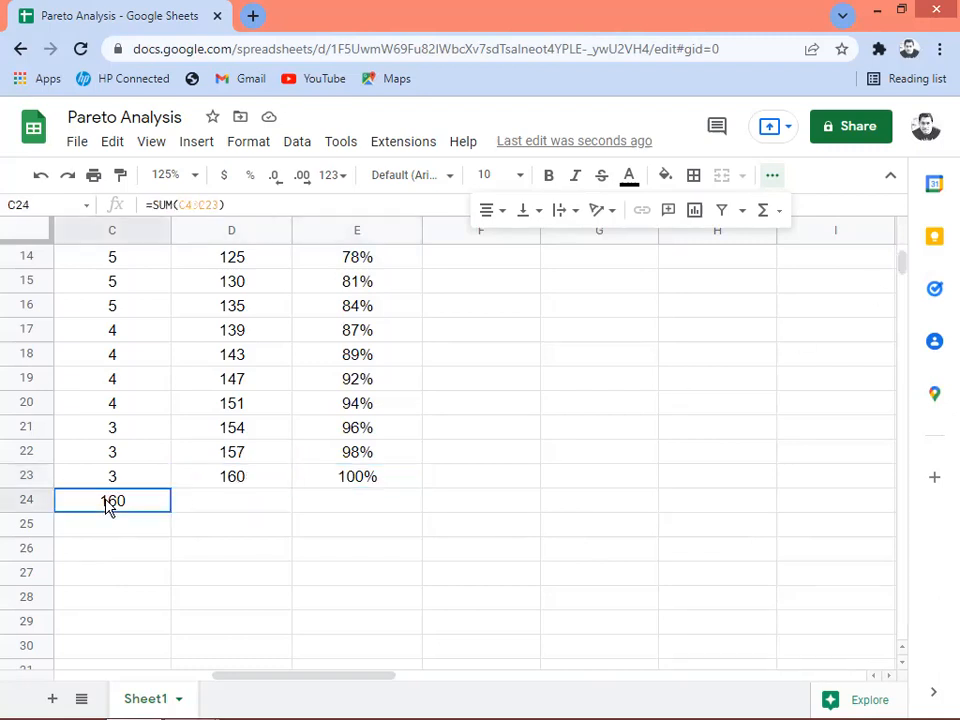
left_click(366, 481)
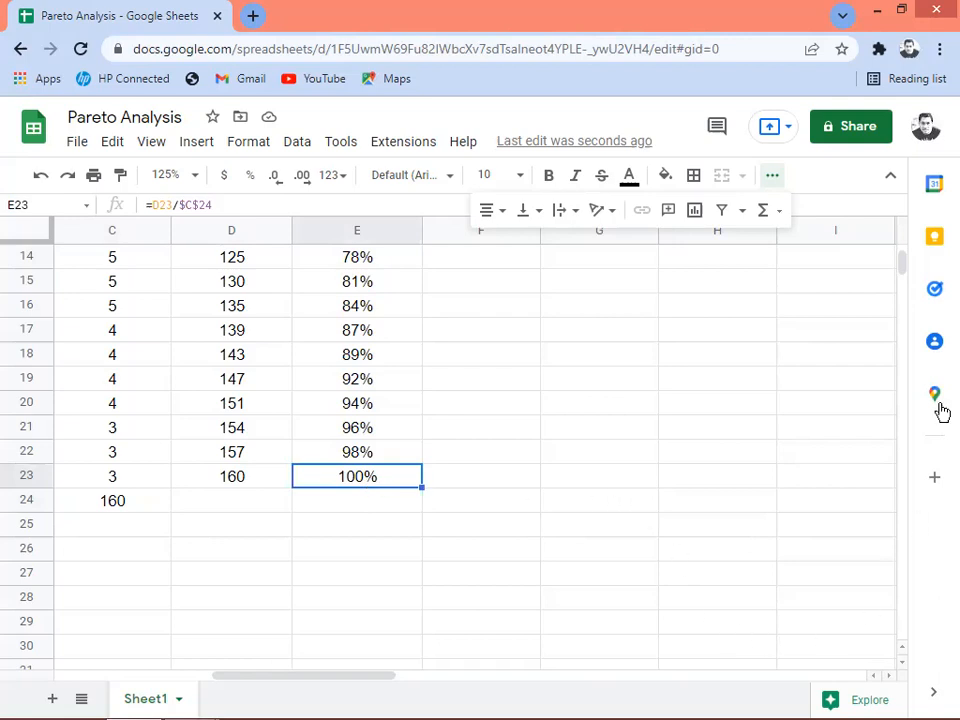
left_click_drag(906, 272, 902, 255)
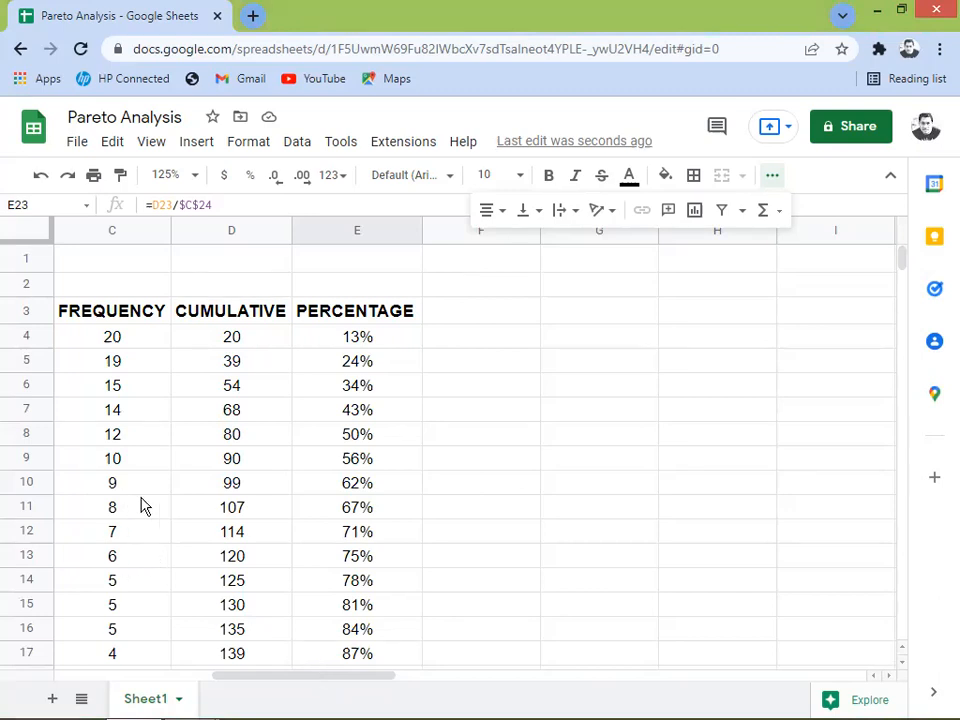
left_click(130, 347)
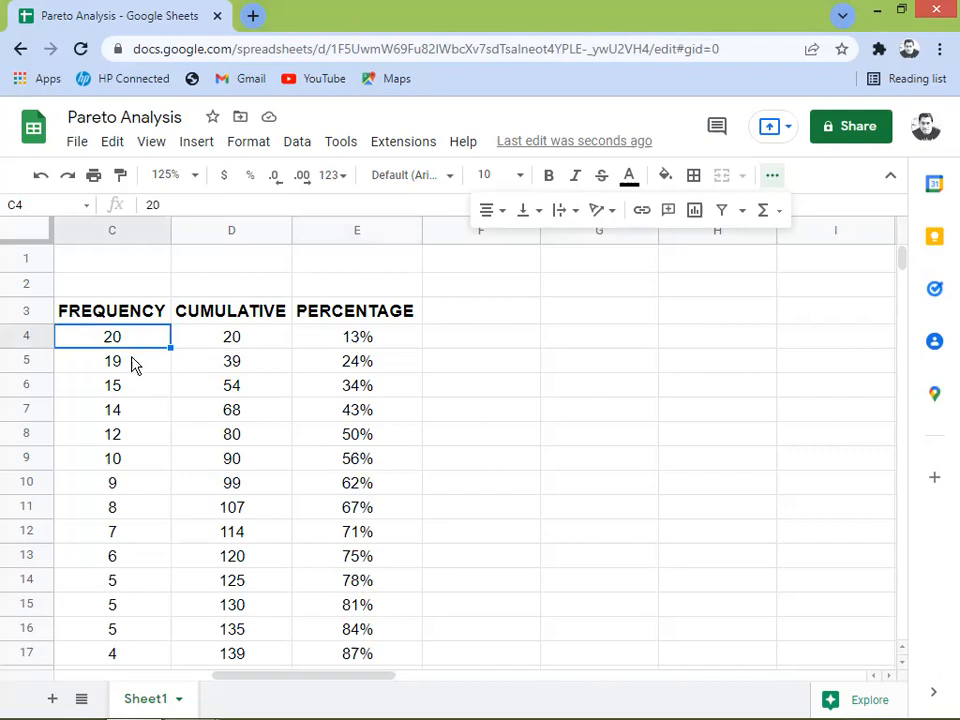
left_click(134, 368)
left_click(131, 387)
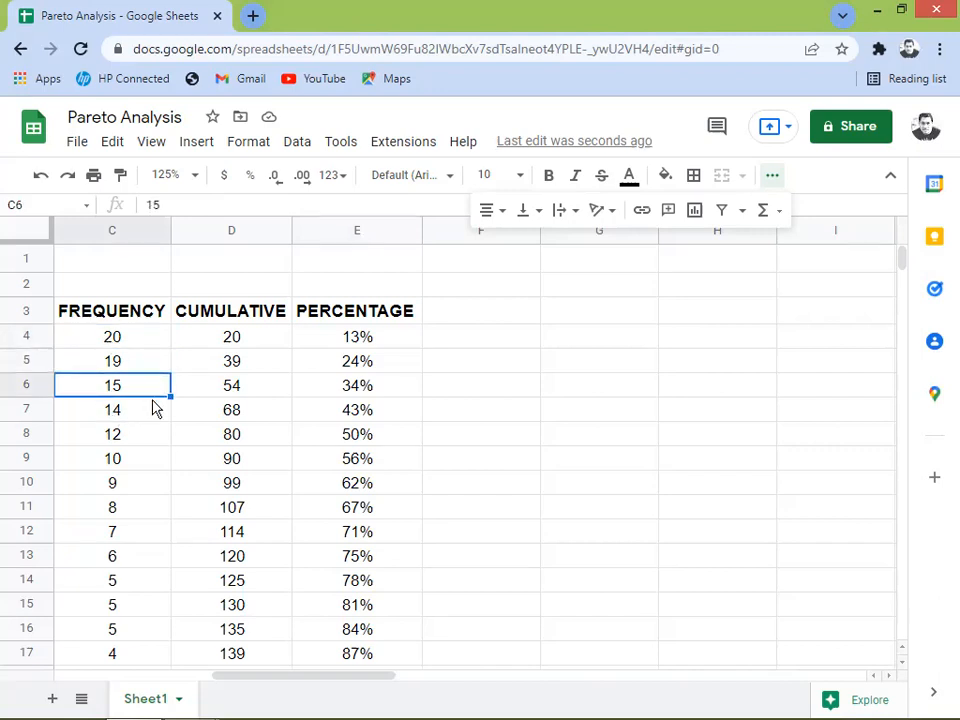
left_click(128, 341)
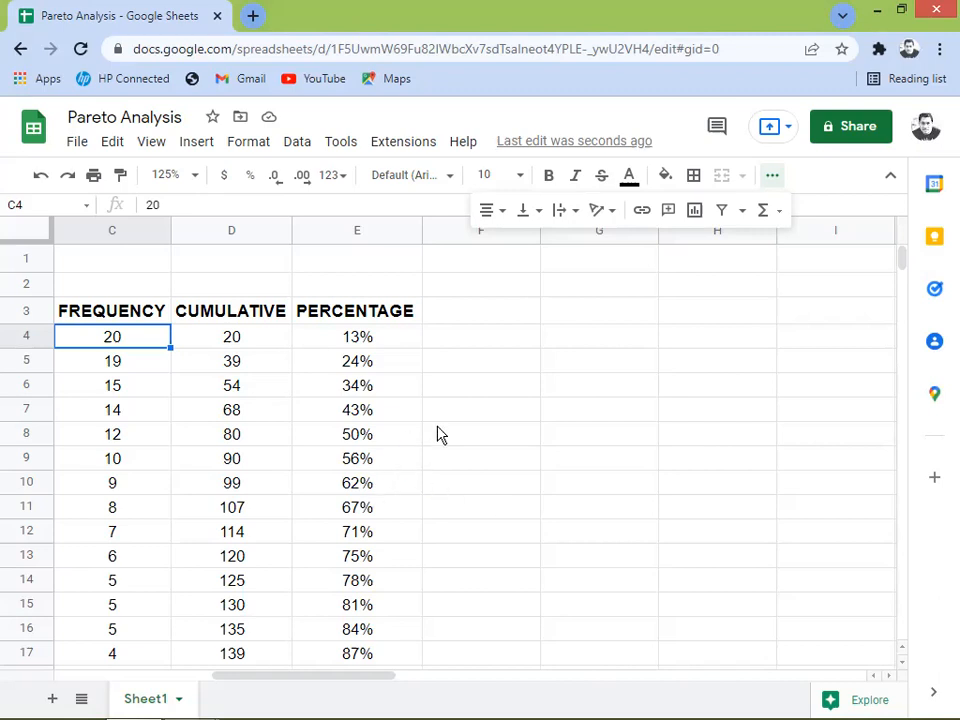
Step: Insert a chart from the MAJOR PARTS, FREQUENCY and PERCENTAGE columns, ranges A3:A23, C3:C23 and E3:E23, including their headers
key("Home")
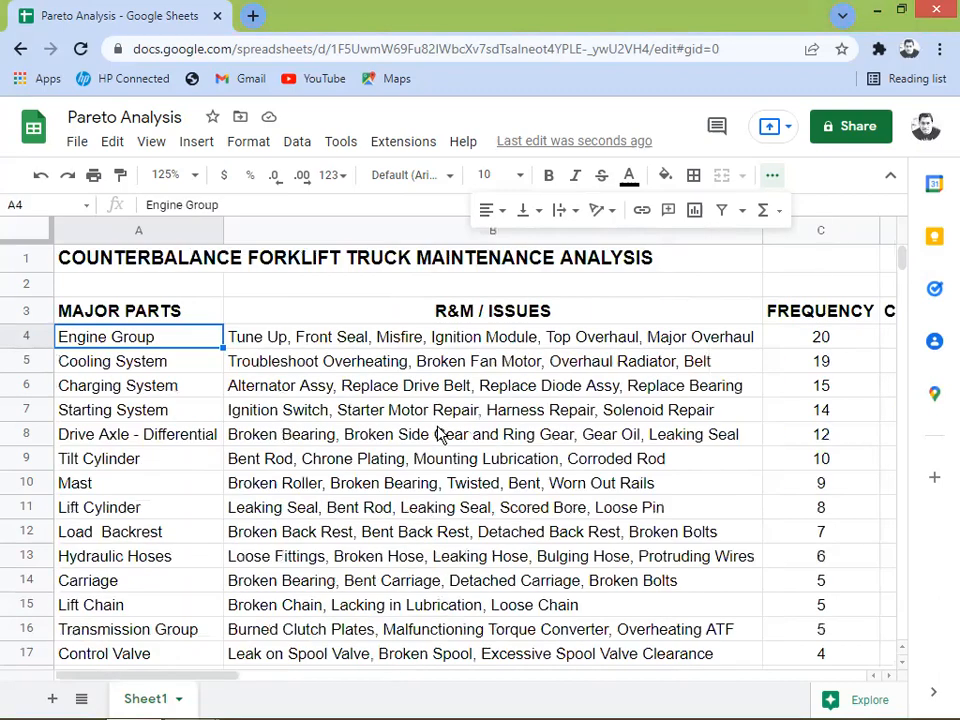
key("Up")
key("shift+Down")
key("shift+Down")
key("shift+Down")
key("shift+Down")
key("shift+Down")
key("shift+Down")
key("shift+Down")
key("shift+Down")
key("shift+Down")
key("shift+Down")
key("shift+Down")
key("shift+Down")
key("shift+Down")
key("shift+Down")
key("shift+Down")
key("shift+Down")
key("shift+Down")
key("shift+Down")
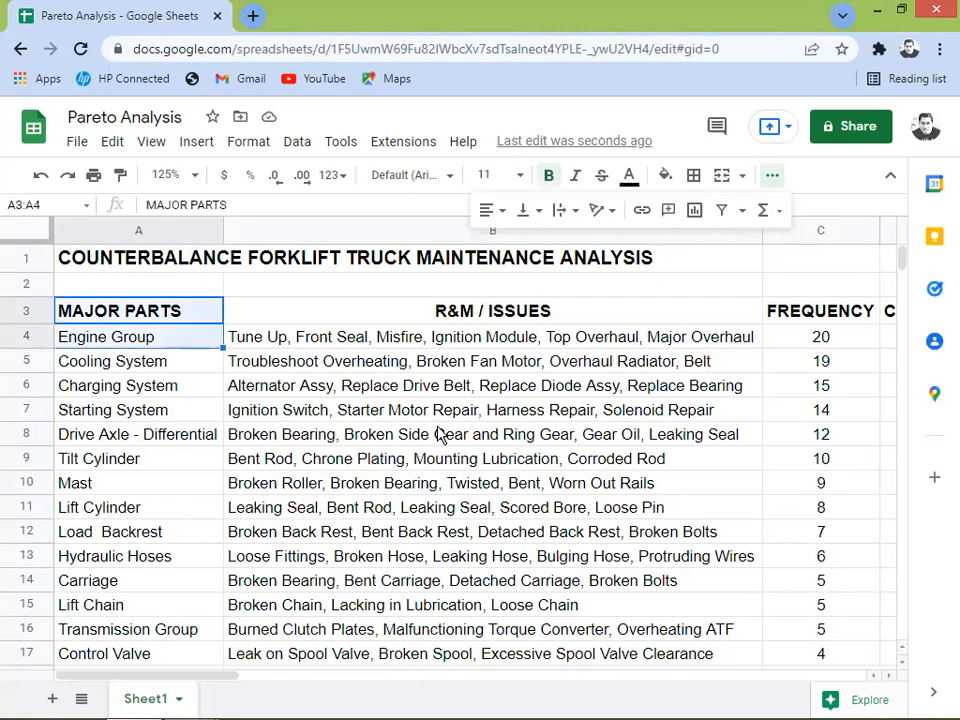
key("shift+Down")
key("shift+Down")
key("shift+Down")
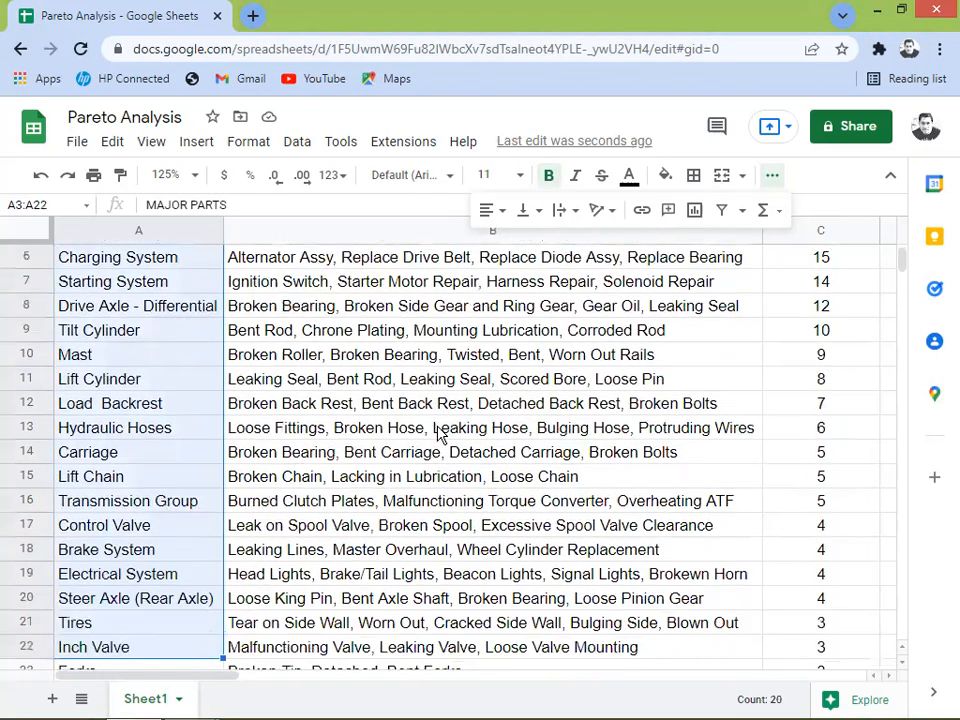
key("shift+Up")
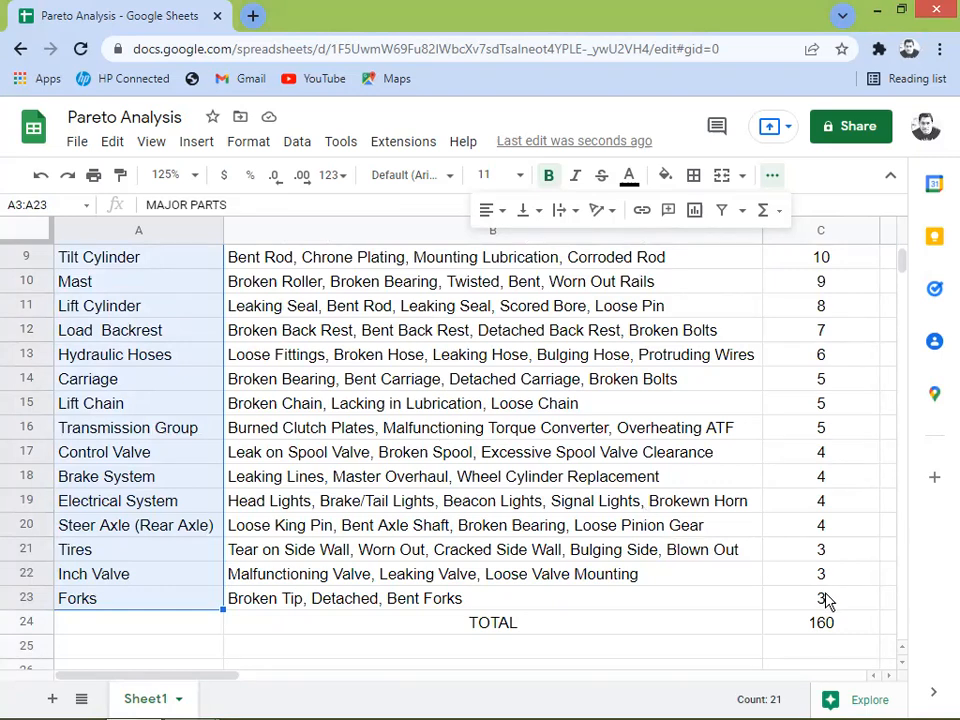
left_click_drag(210, 679, 381, 681)
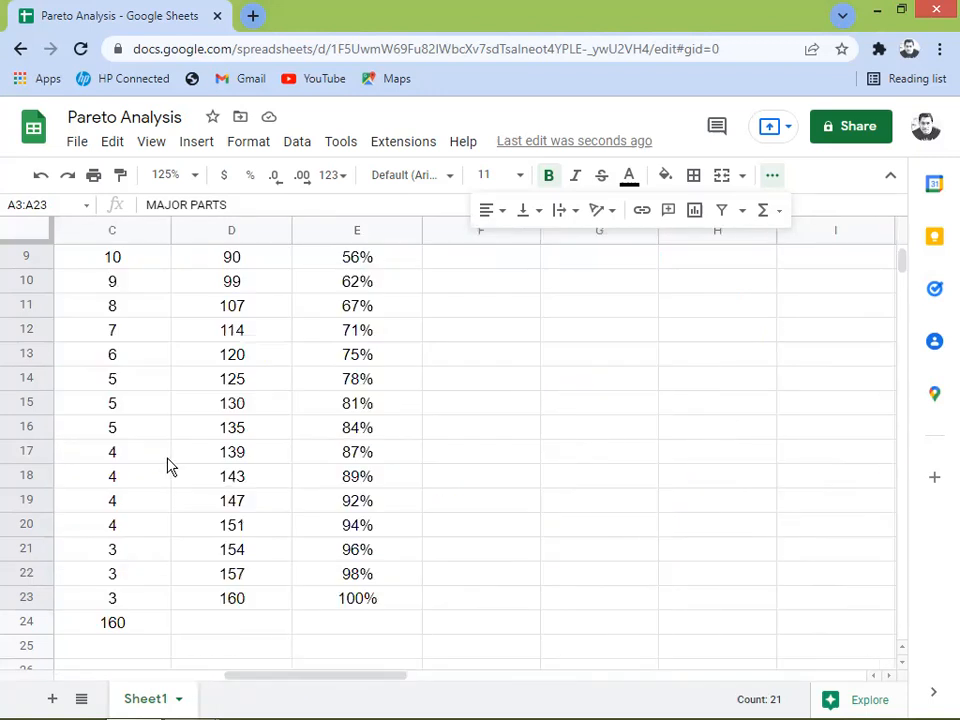
scroll(124, 388, "up", 3)
left_click_drag(113, 260, 110, 333)
left_click_drag(101, 397, 101, 482)
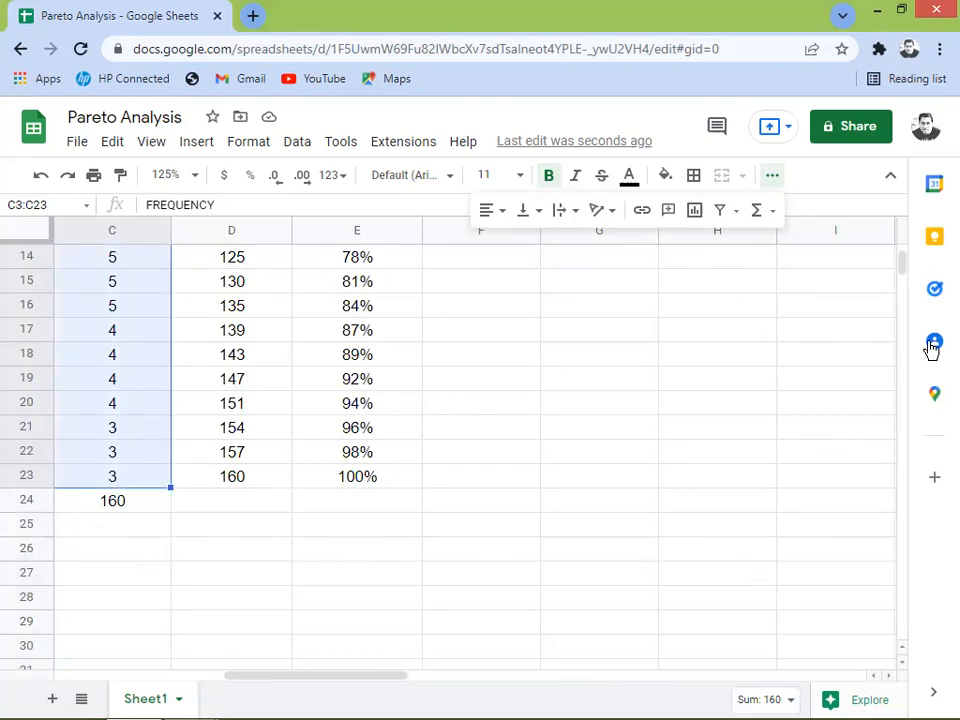
left_click_drag(900, 261, 896, 242)
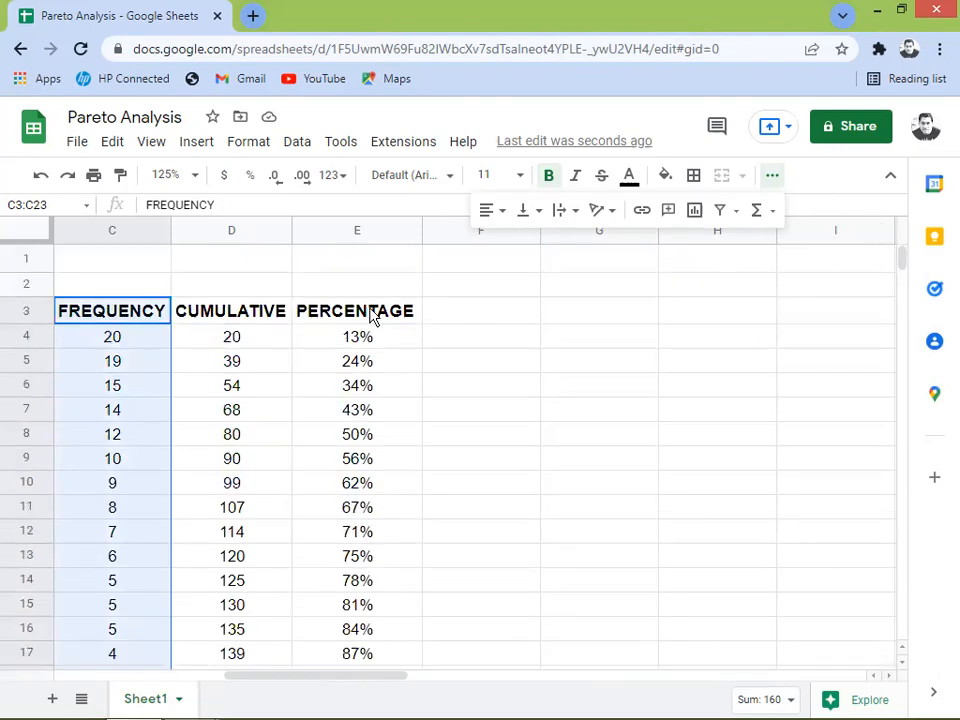
left_click_drag(370, 314, 377, 355)
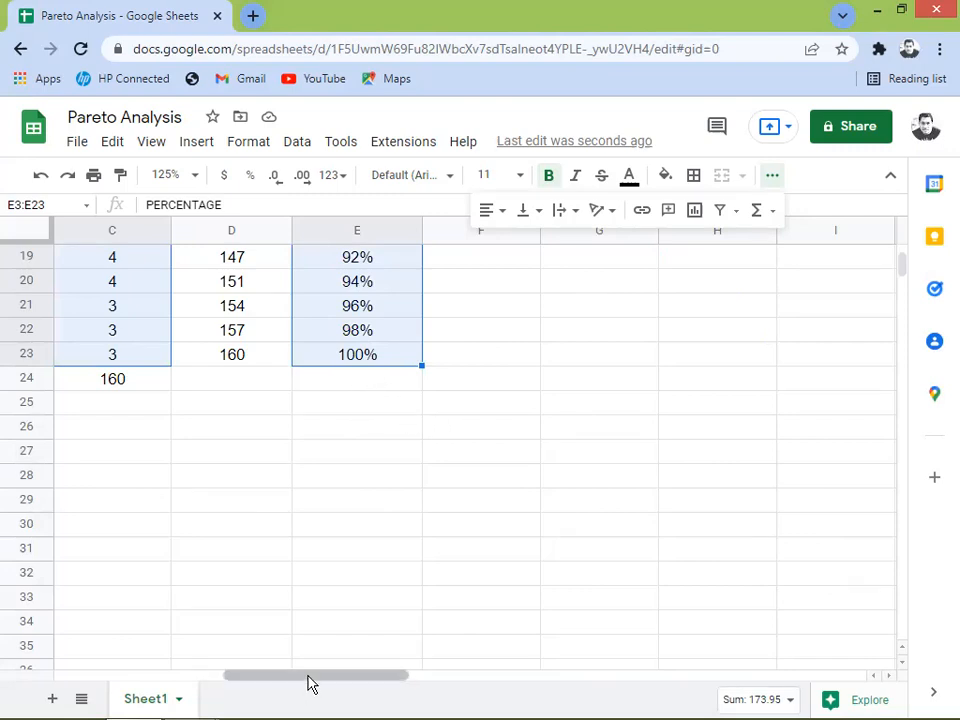
left_click_drag(310, 675, 216, 673)
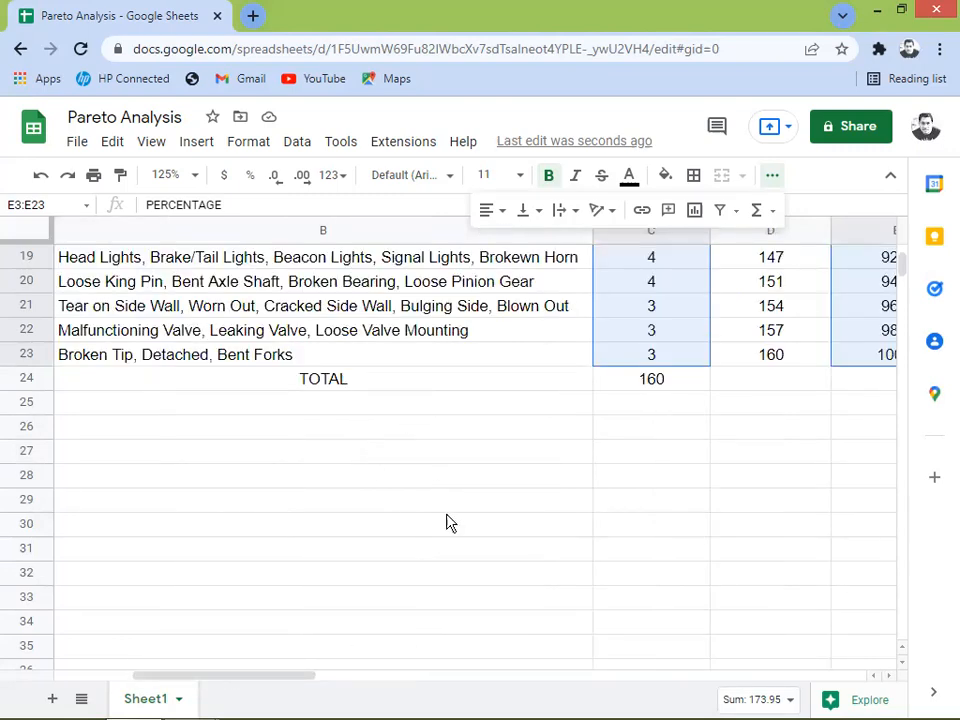
left_click(199, 143)
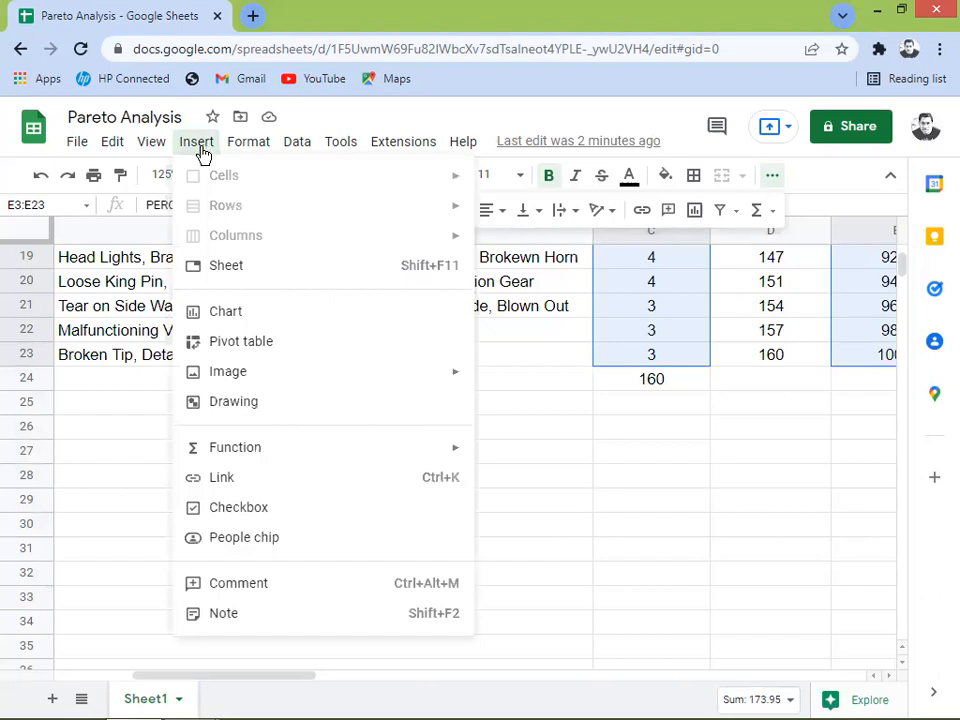
left_click(237, 318)
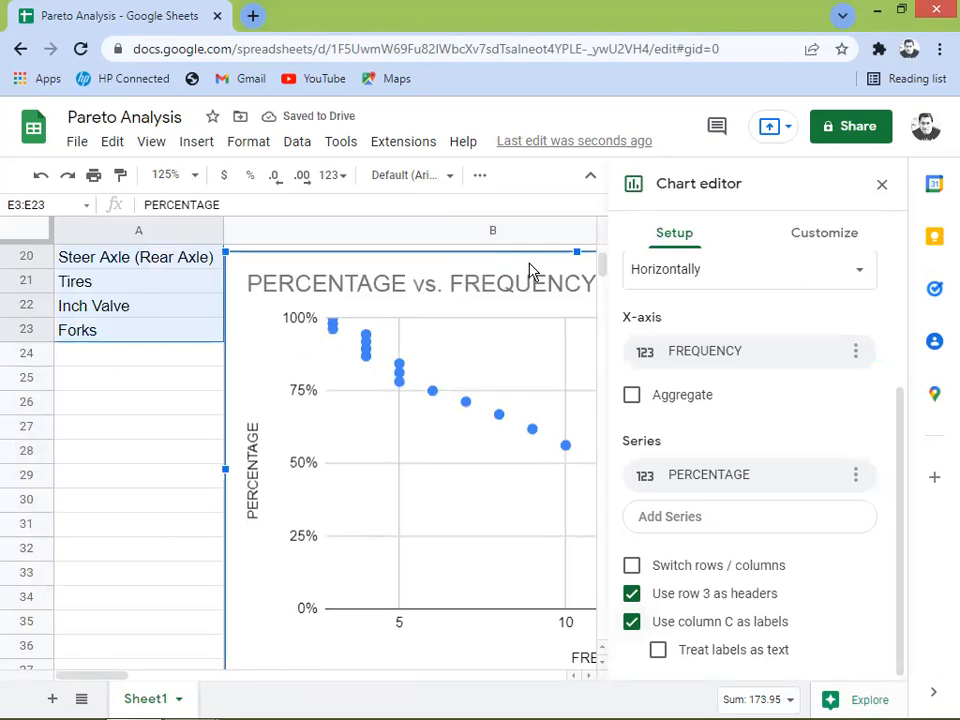
Step: Shift the chart horizontally from column B so that it starts near the beginning of column A
key("Left")
key("Left")
key("Left")
key("Left")
key("Left")
key("Left")
key("Left")
key("Left")
key("Left")
key("Left")
key("Left")
key("Left")
key("Left")
key("Left")
key("Left")
key("Left")
key("Left")
key("Left")
key("Left")
key("Left")
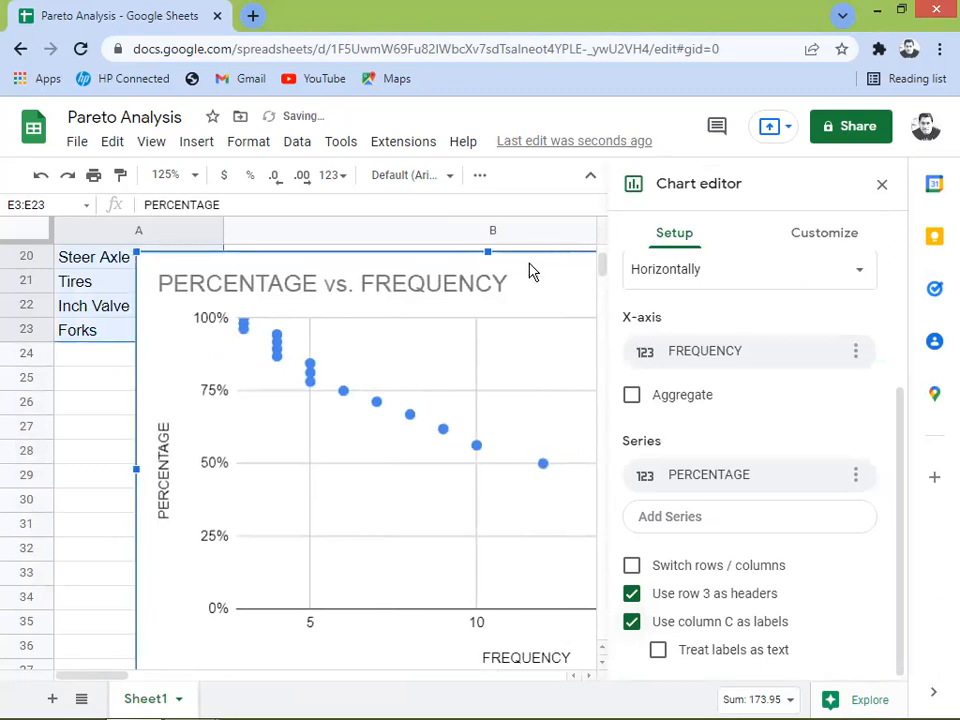
key("Left")
key("Left")
key("Left")
key("Left")
key("Left")
key("Left")
key("Left")
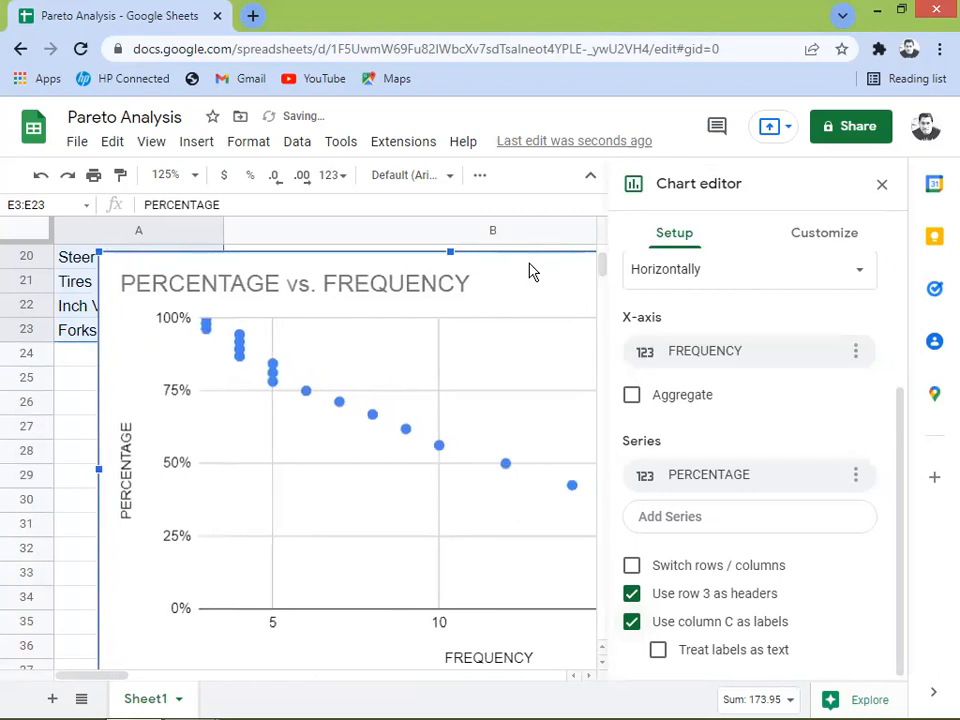
key("Left")
key("Left")
key("Left")
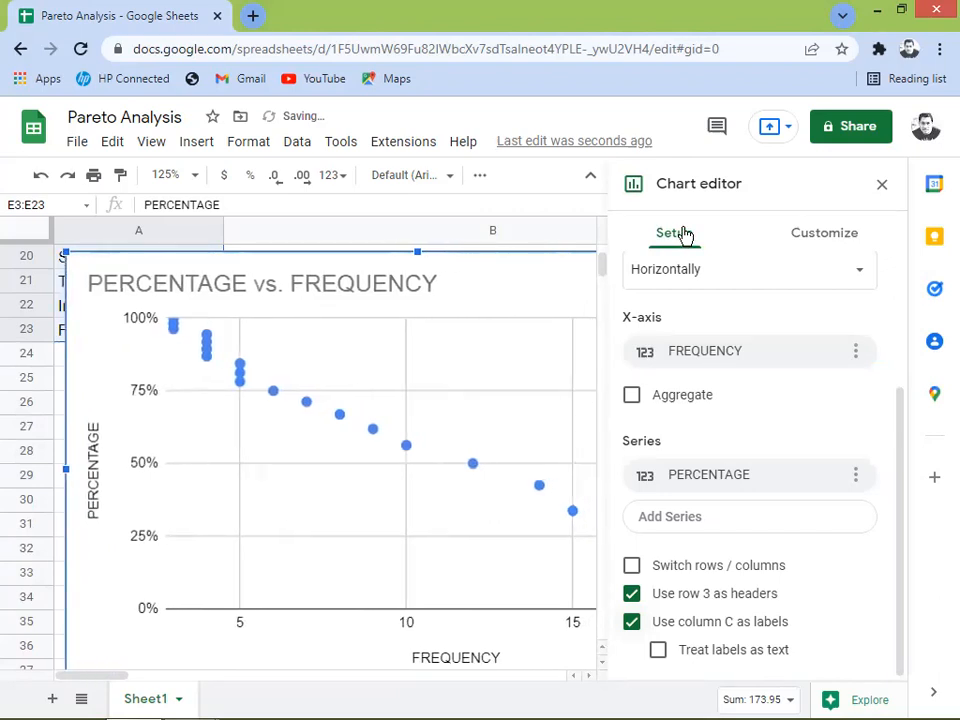
Step: Replace the chart's PERCENTAGE series with FREQUENCY, and add PERCENTAGE as a second series
mouse_move(902, 435)
left_mouse_down()
mouse_move(902, 315)
mouse_move(907, 436)
left_mouse_up()
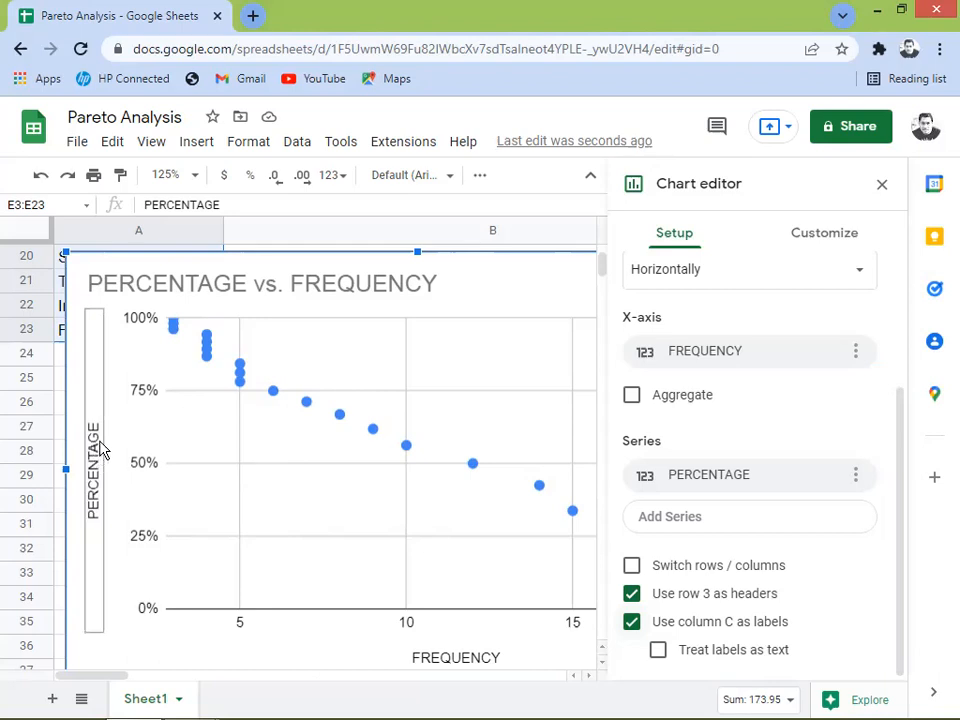
left_click(725, 484)
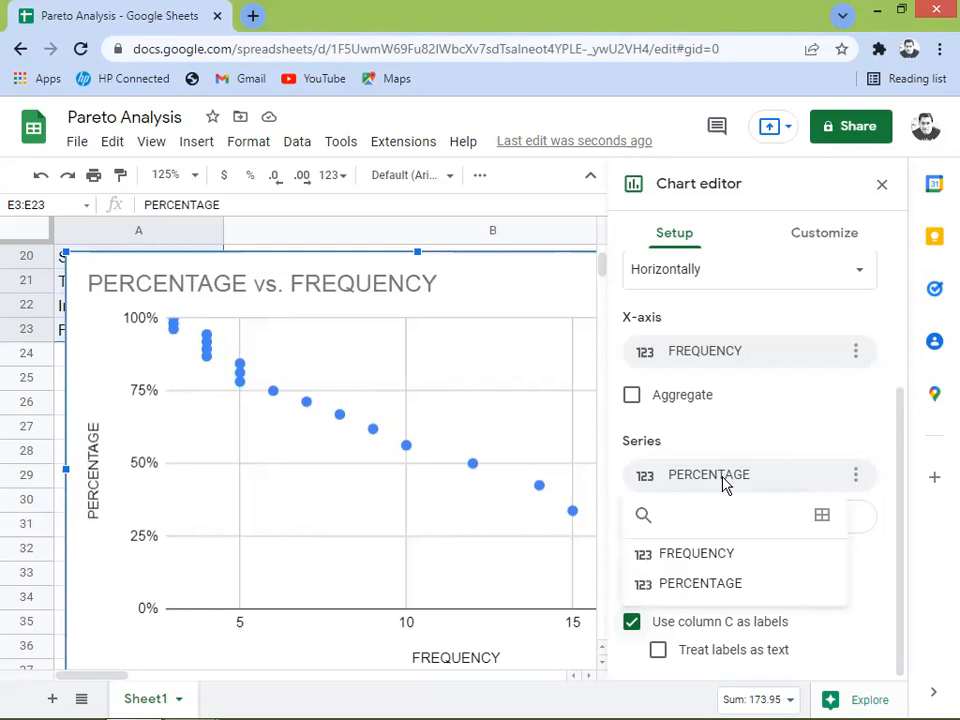
left_click(688, 556)
left_click(670, 518)
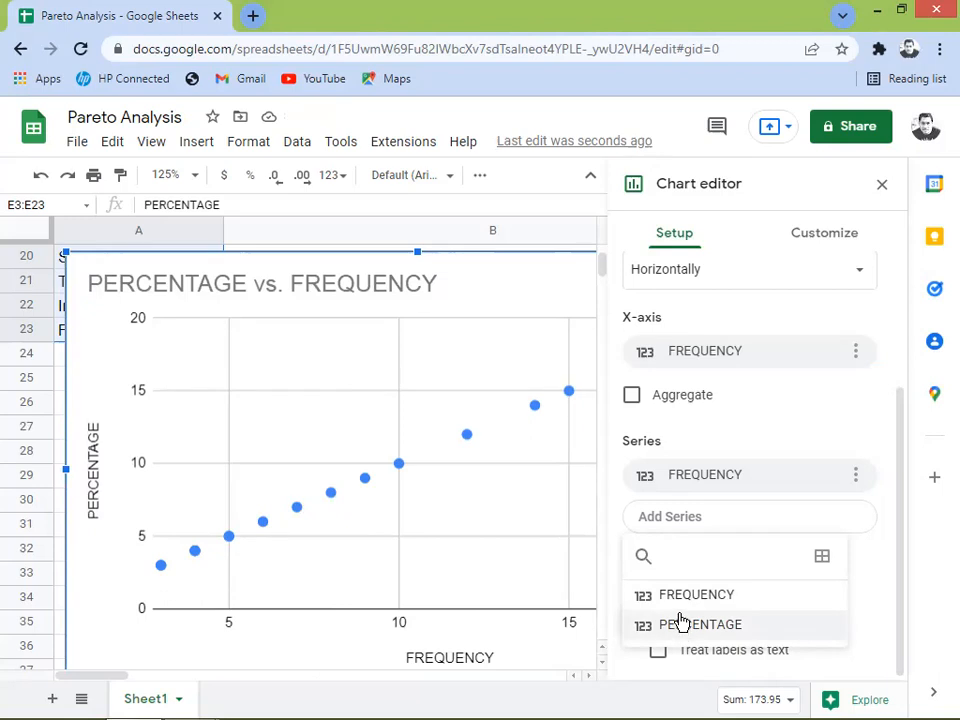
left_click(683, 627)
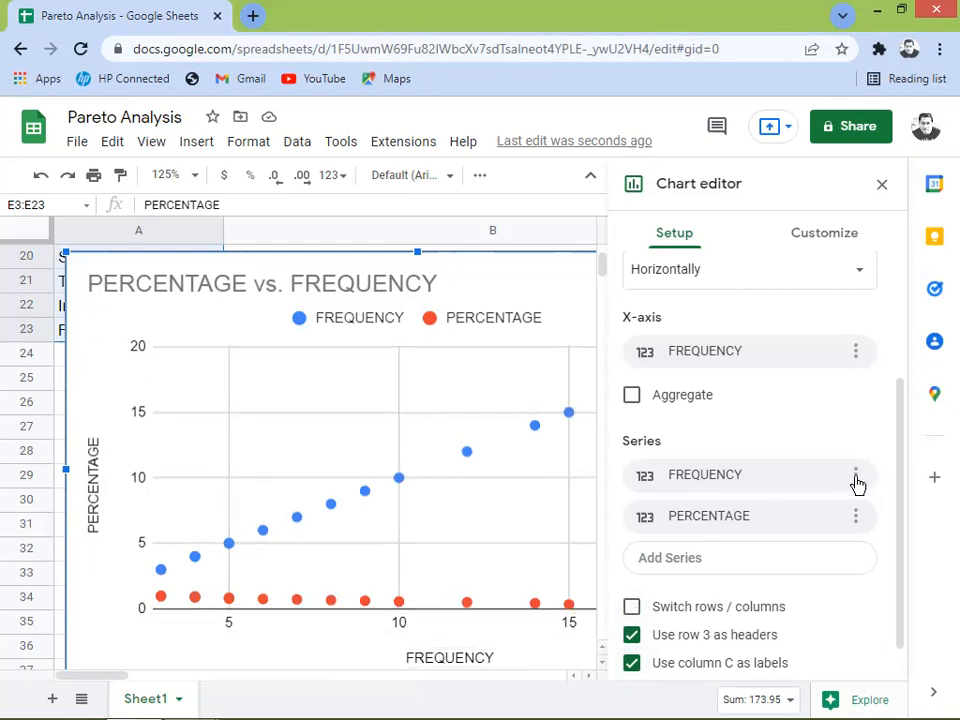
Step: Change the chart type from scatter to a combo chart of columns and a line
left_click_drag(903, 455, 910, 308)
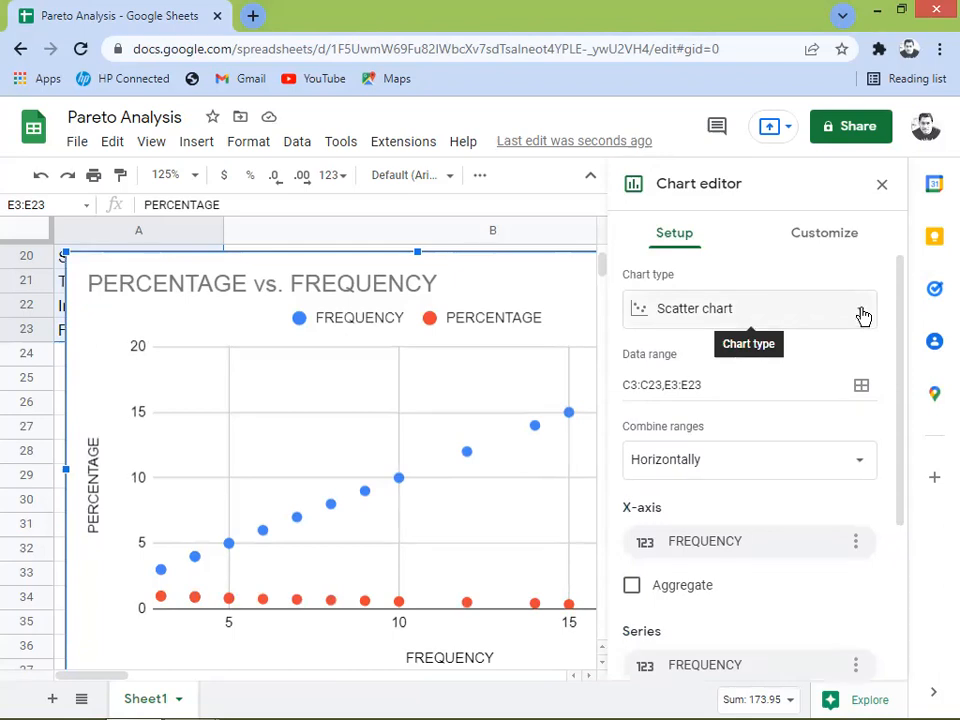
left_click(862, 315)
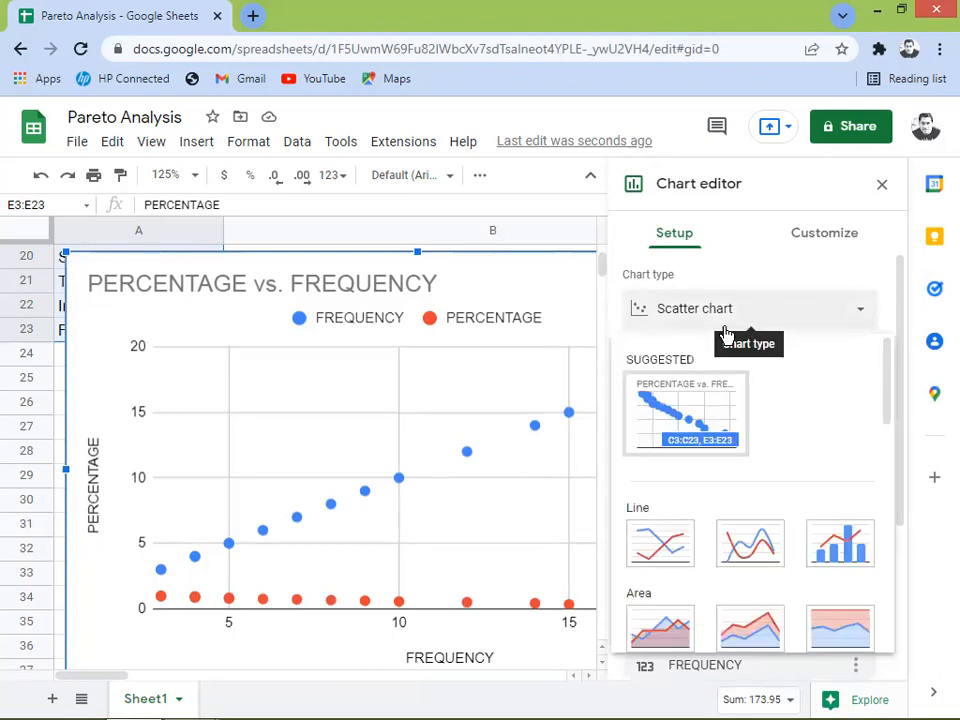
left_click(843, 548)
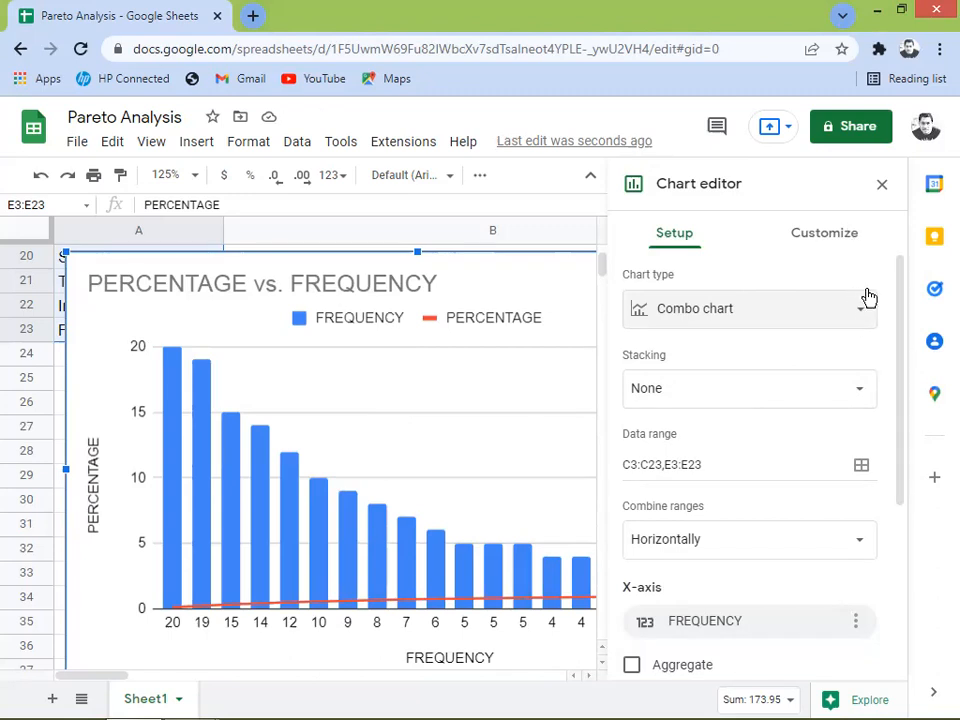
Step: Examine the FREQUENCY series' formatting options, including its type, line settings, axis and data label options
left_click(825, 236)
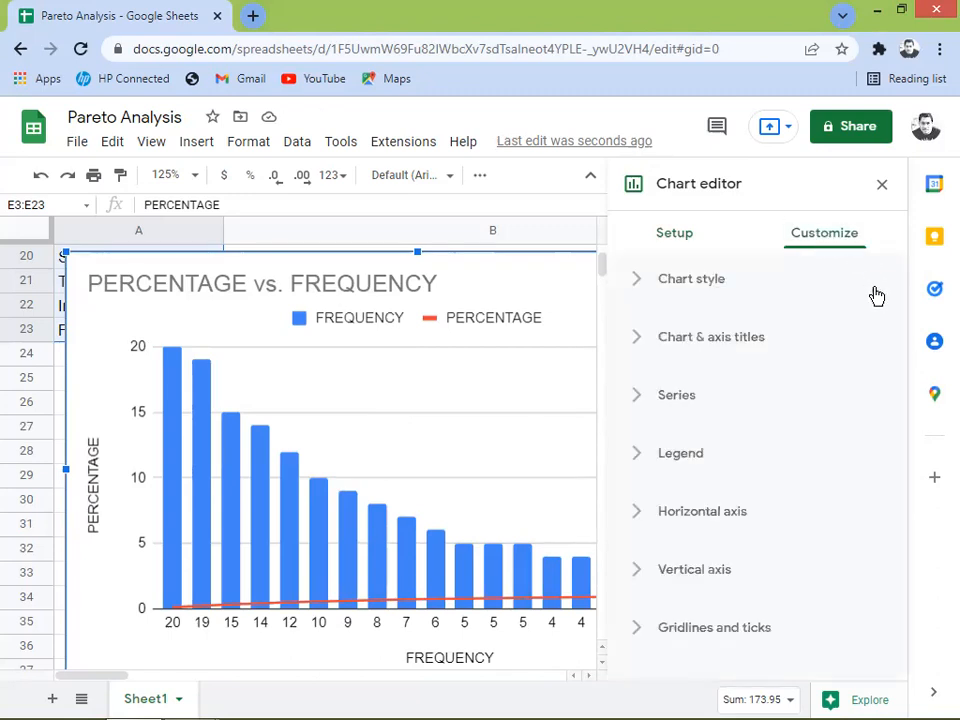
left_click(672, 396)
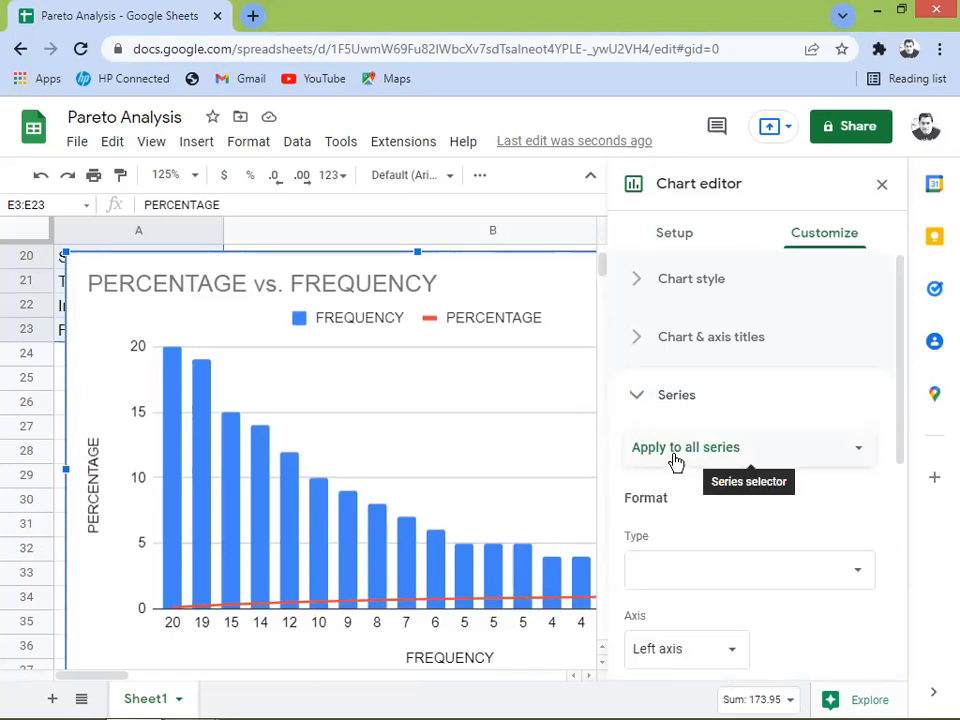
left_click(860, 456)
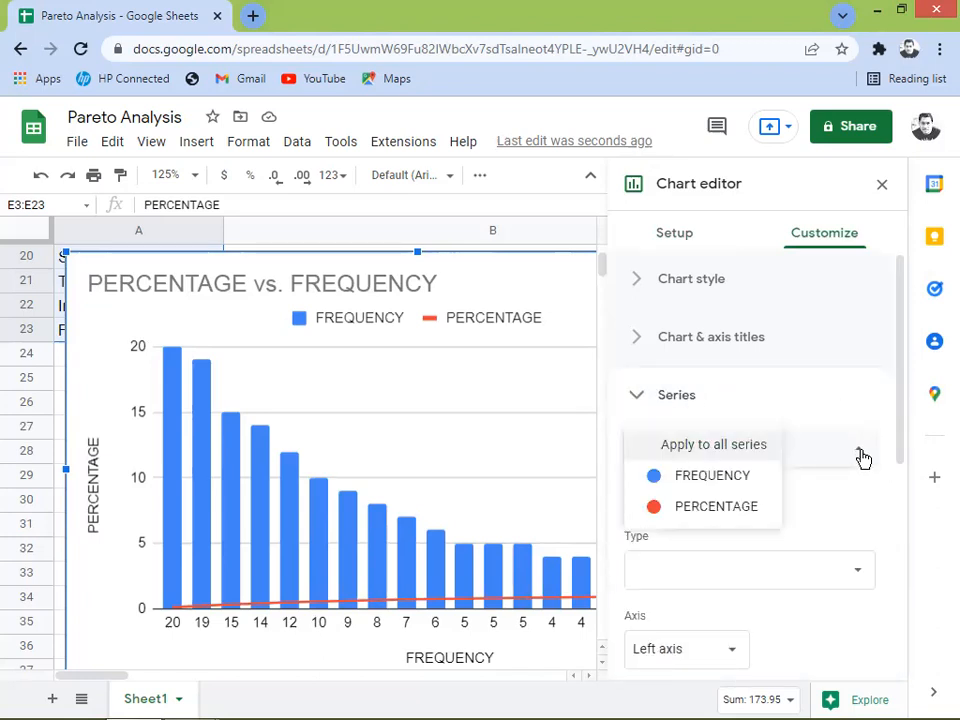
left_click(708, 480)
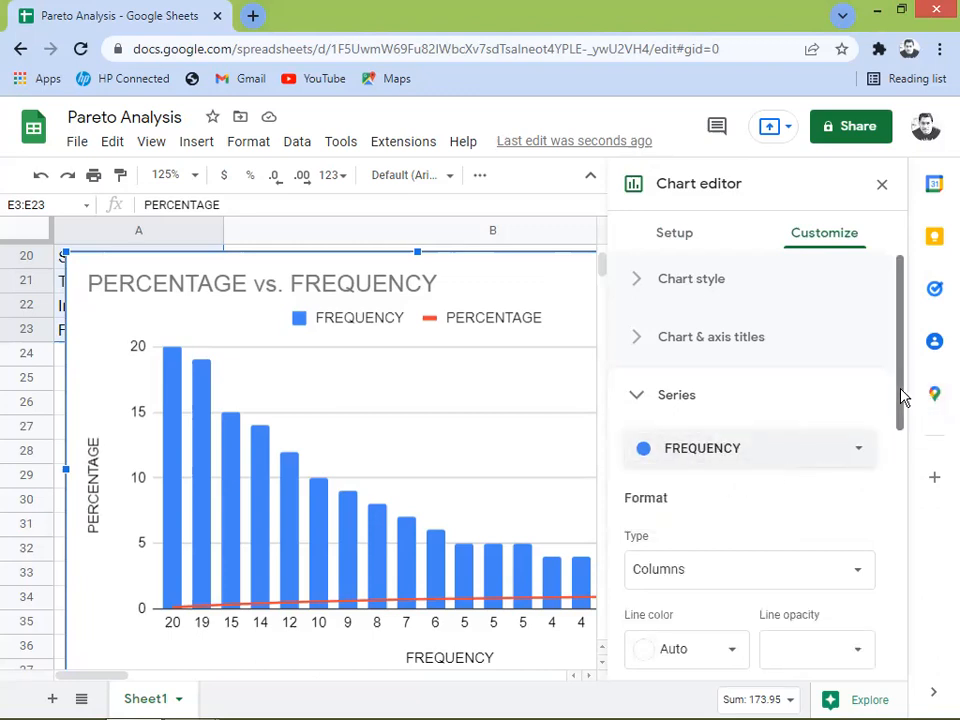
left_click_drag(900, 398, 878, 517)
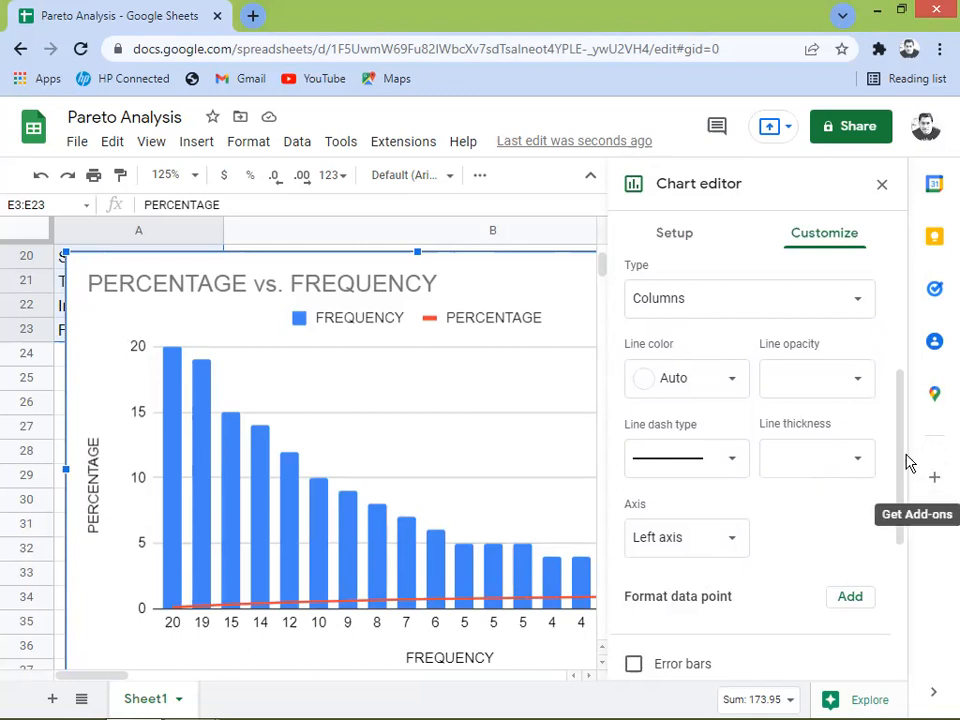
left_click_drag(904, 461, 893, 340)
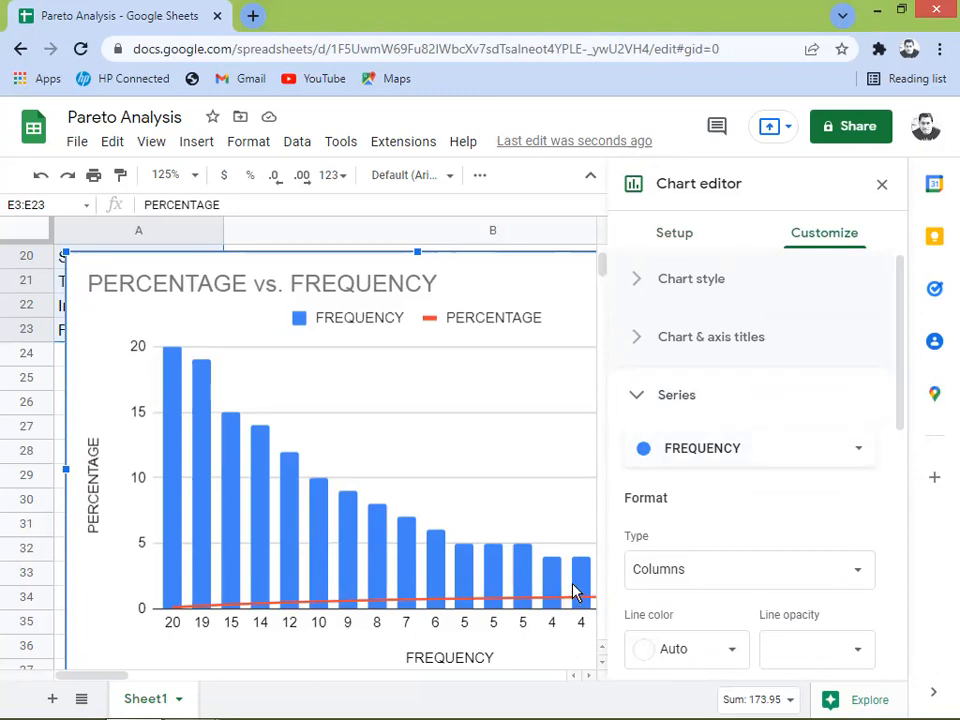
left_click_drag(900, 422, 904, 586)
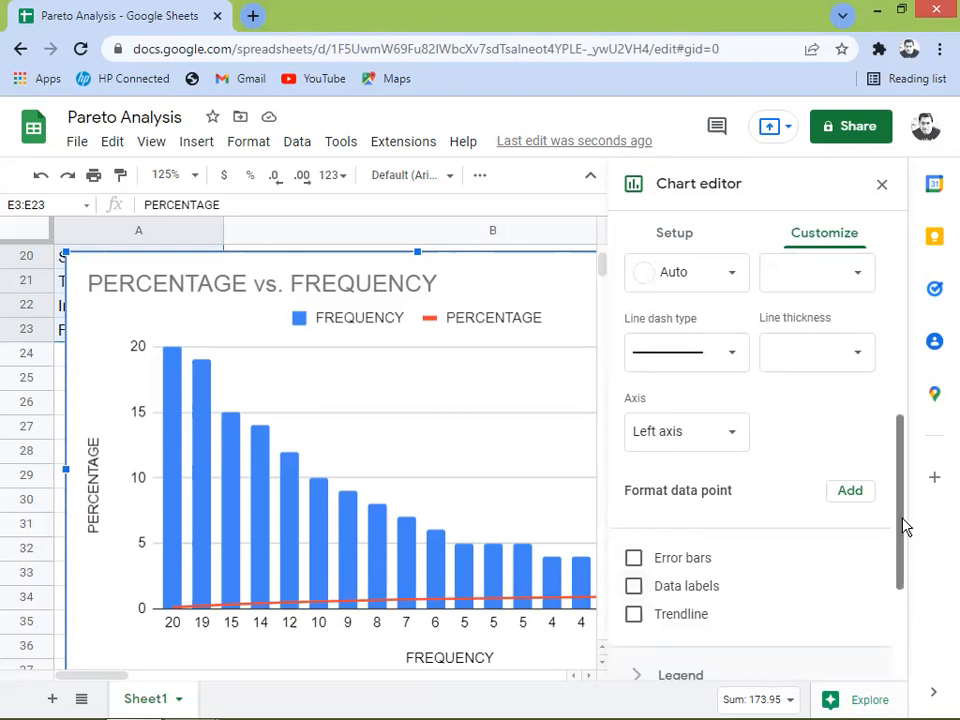
left_click_drag(904, 528, 918, 363)
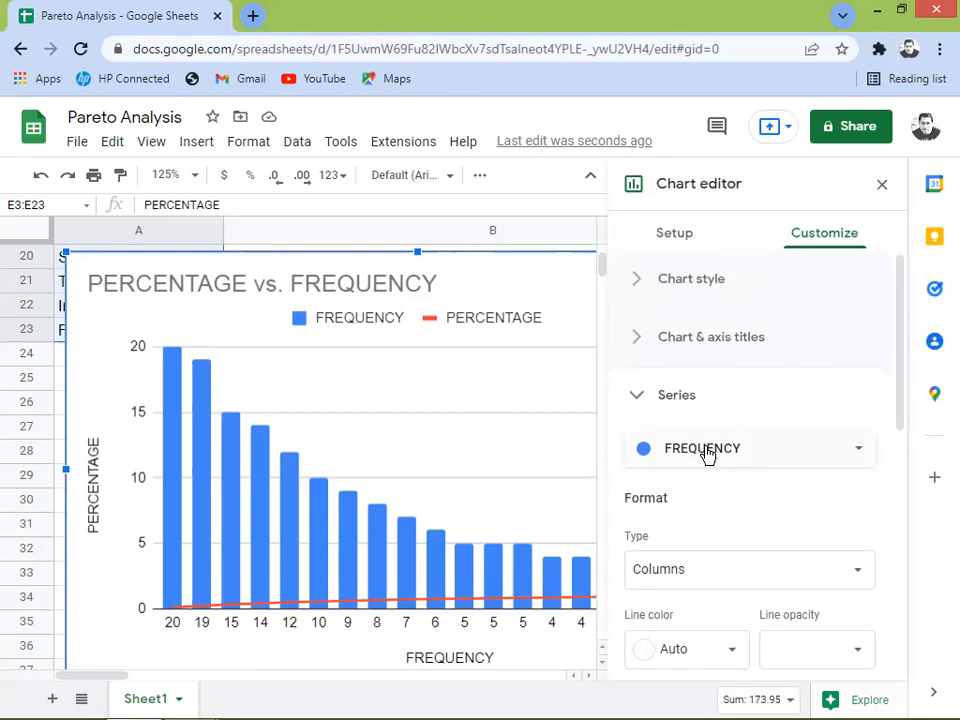
Step: Assign the PERCENTAGE series of the combo chart to the right axis
left_click(862, 452)
left_click(719, 489)
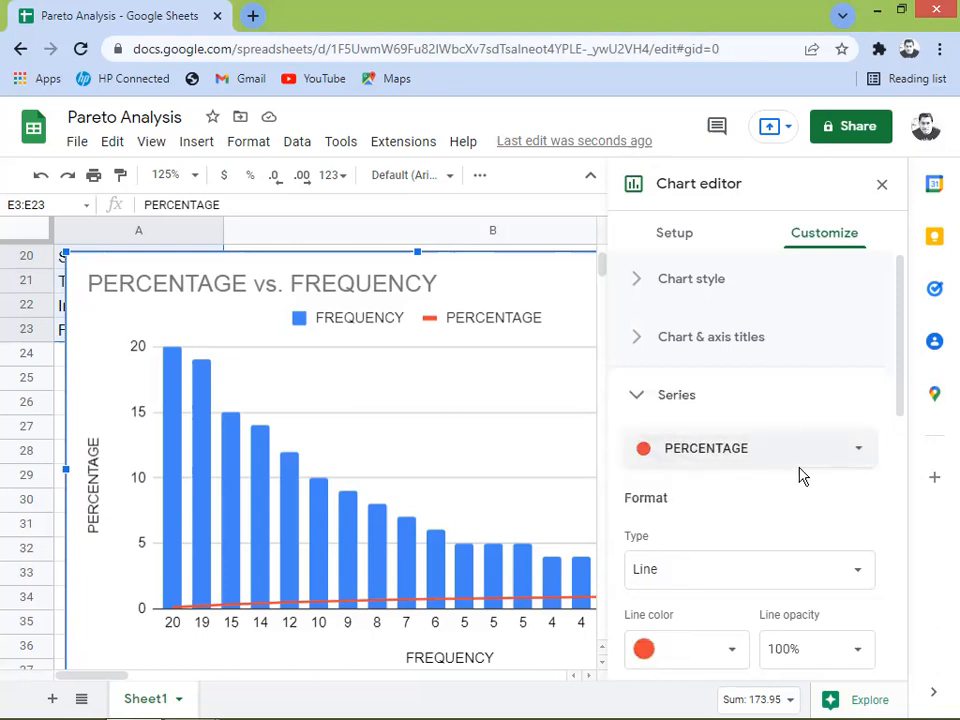
left_click_drag(902, 388, 925, 509)
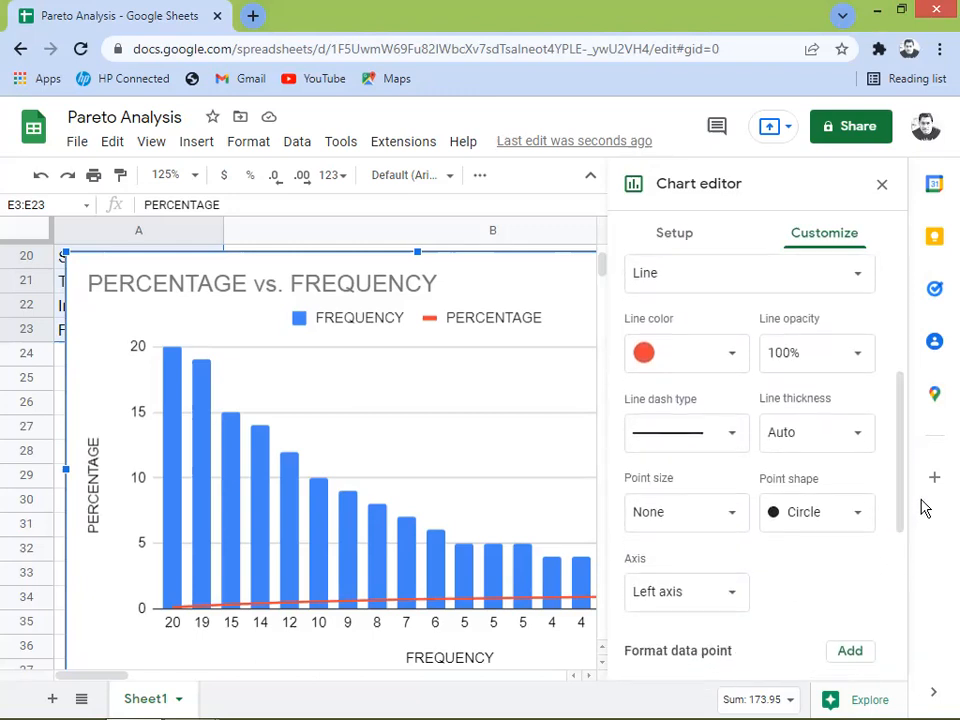
left_click(733, 593)
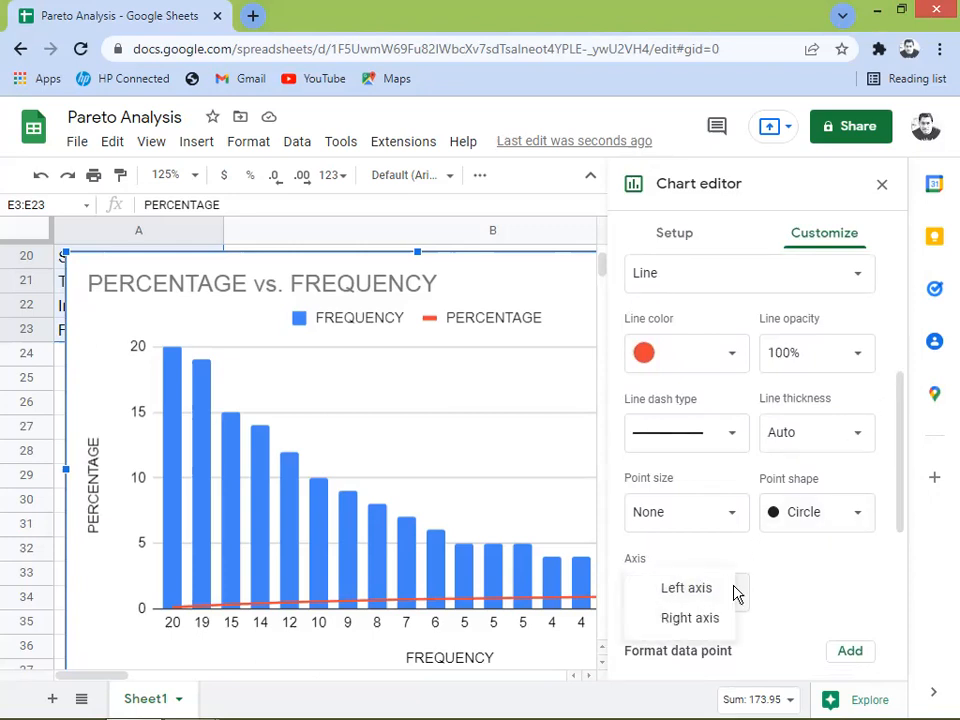
left_click(689, 619)
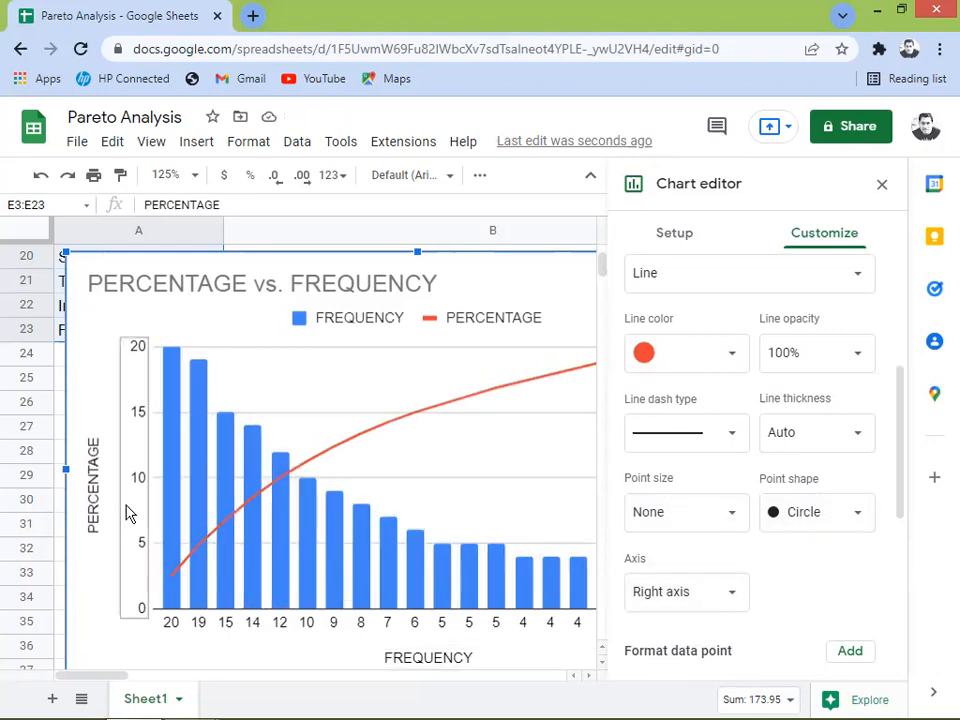
Step: Add data labels to the PERCENTAGE series and set their position to Below
mouse_move(113, 679)
left_mouse_down()
mouse_move(185, 684)
mouse_move(99, 675)
left_mouse_up()
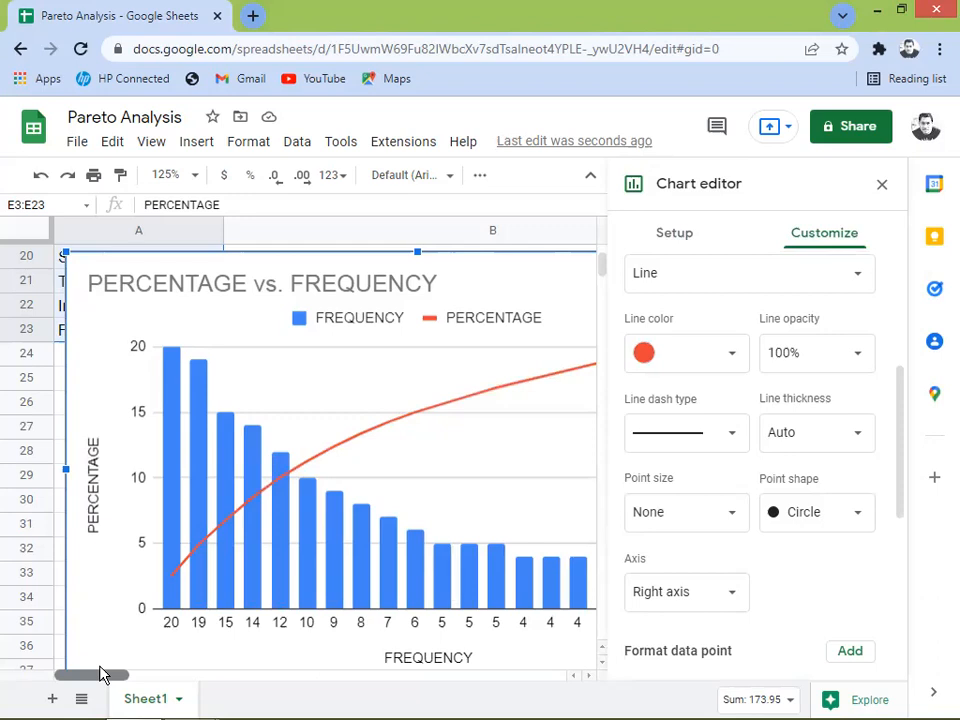
left_click_drag(102, 675, 203, 697)
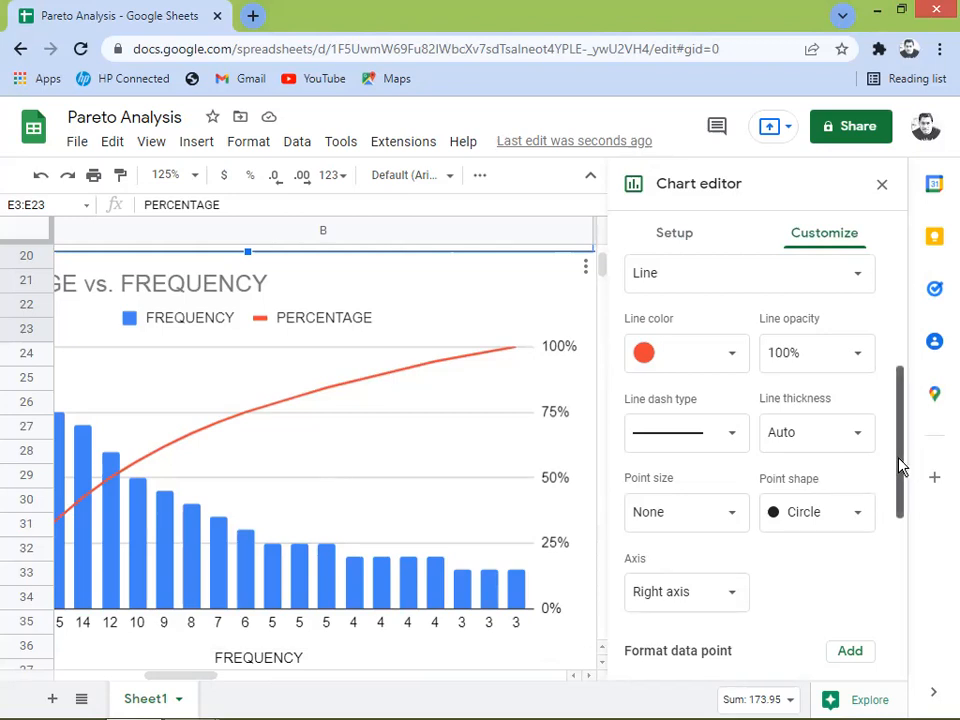
left_click_drag(898, 465, 910, 528)
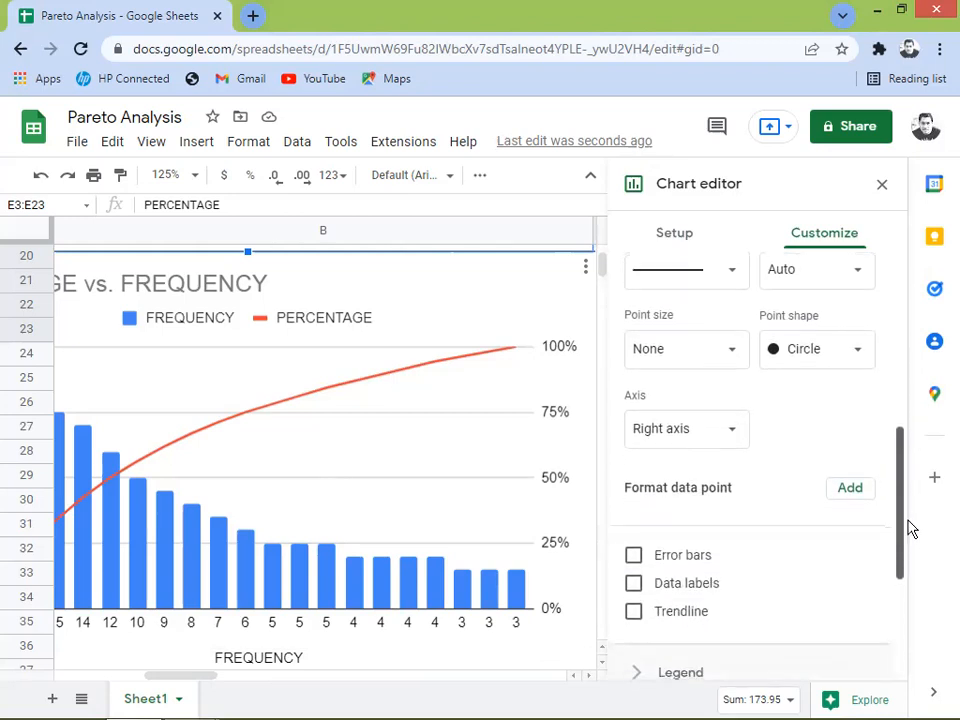
left_click(634, 584)
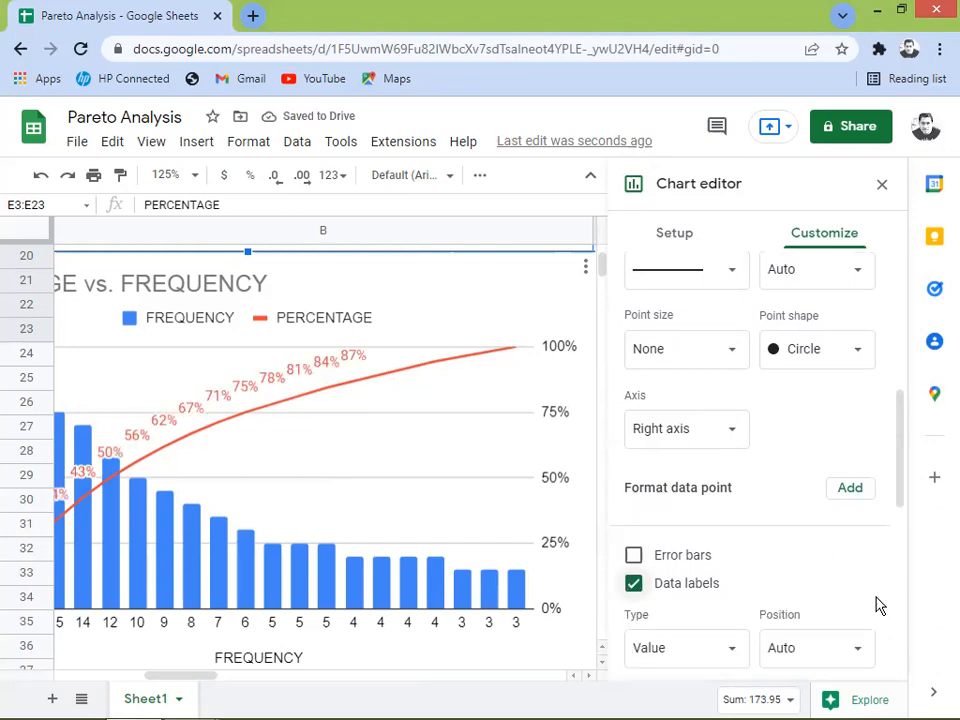
left_click_drag(908, 478, 907, 482)
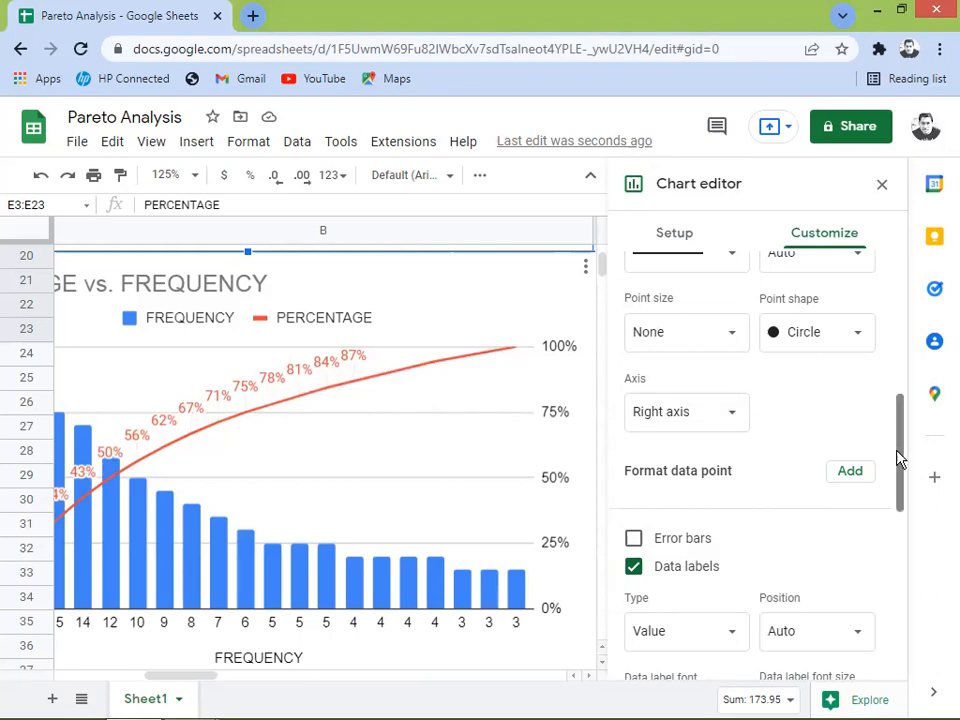
left_click_drag(898, 463, 912, 493)
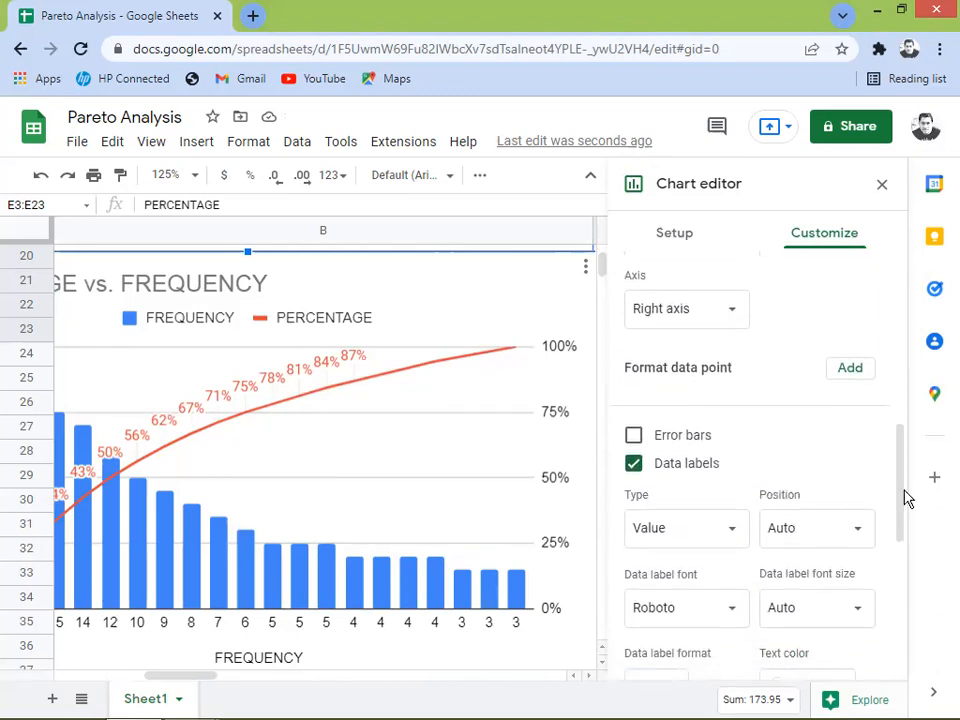
left_click(860, 535)
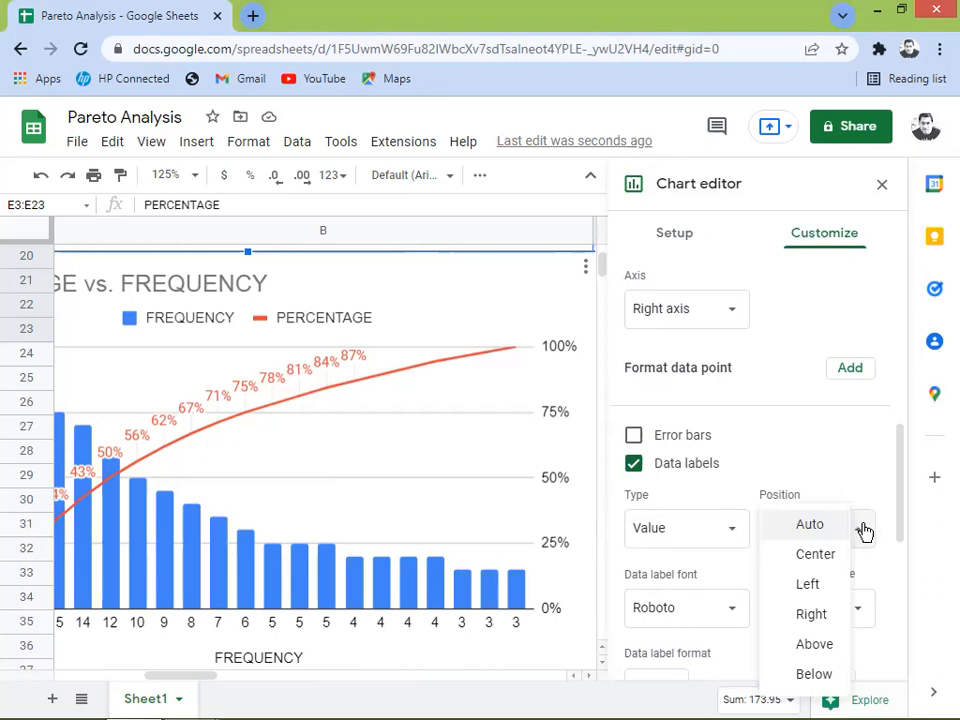
left_click(813, 675)
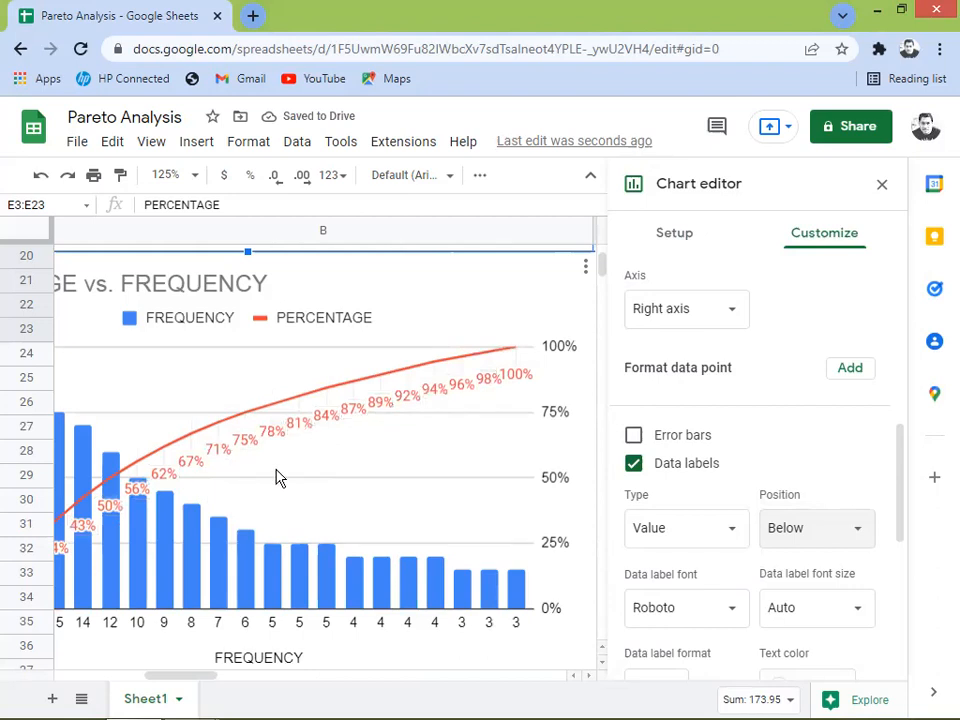
Step: Set the text color of the PERCENTAGE series' data labels to dark blue
left_click_drag(897, 497, 899, 541)
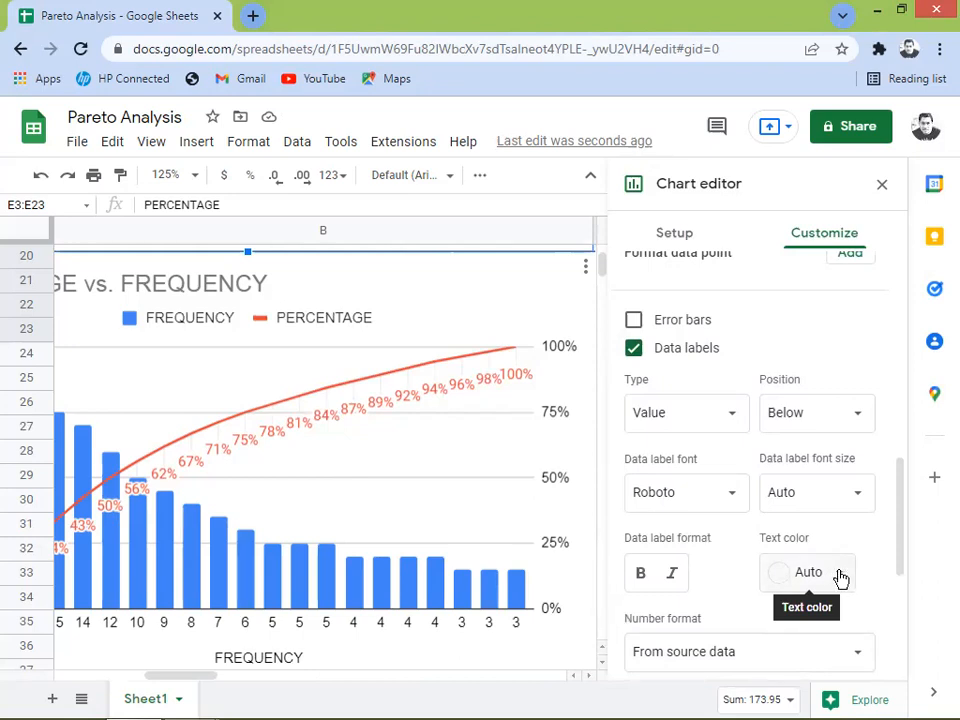
left_click(840, 578)
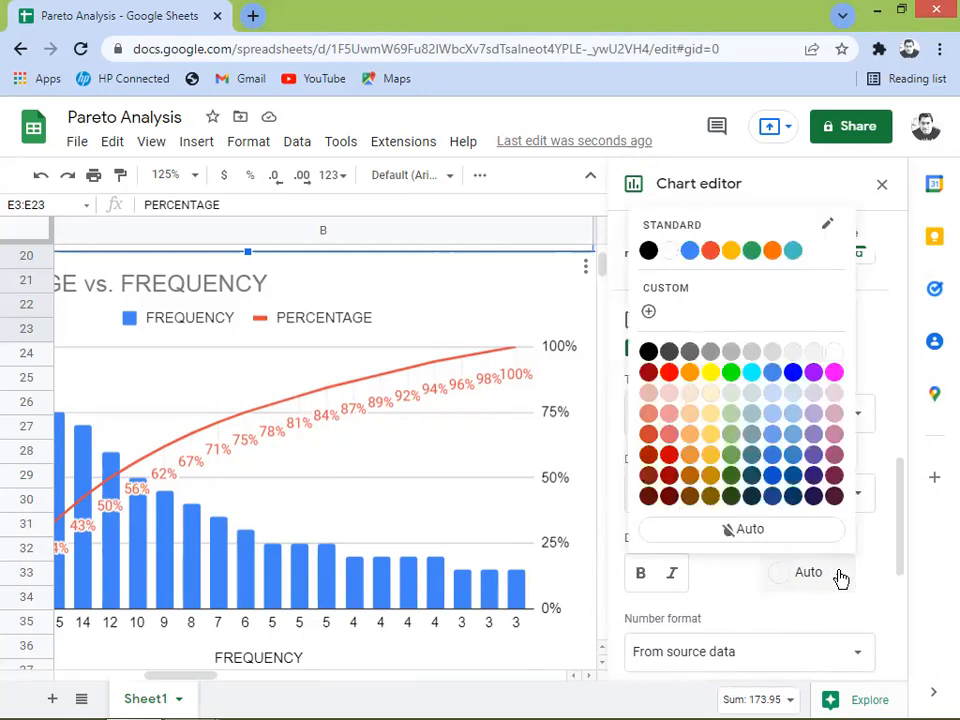
left_click(796, 500)
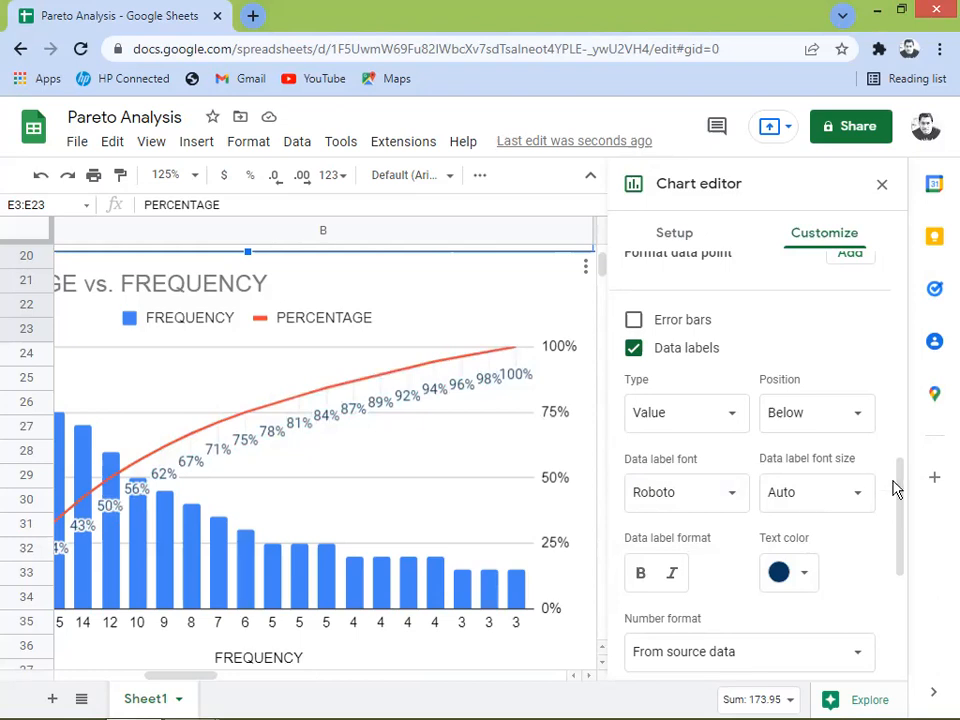
Step: Set the PERCENTAGE line's thickness to 4px
left_click_drag(897, 492, 899, 461)
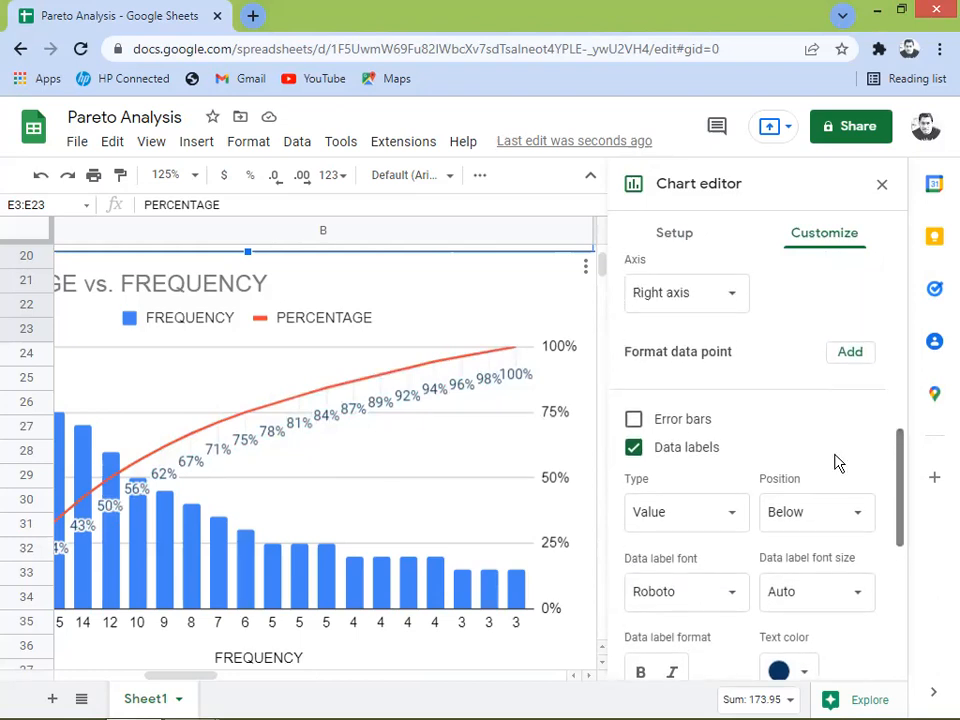
left_click(327, 395)
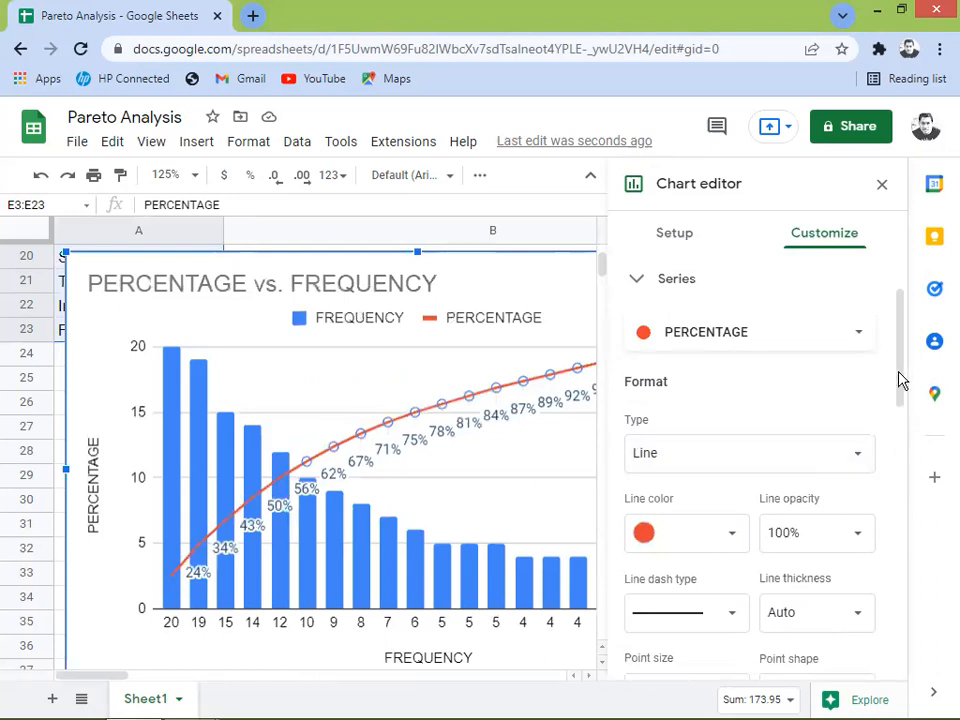
left_click_drag(899, 380, 902, 420)
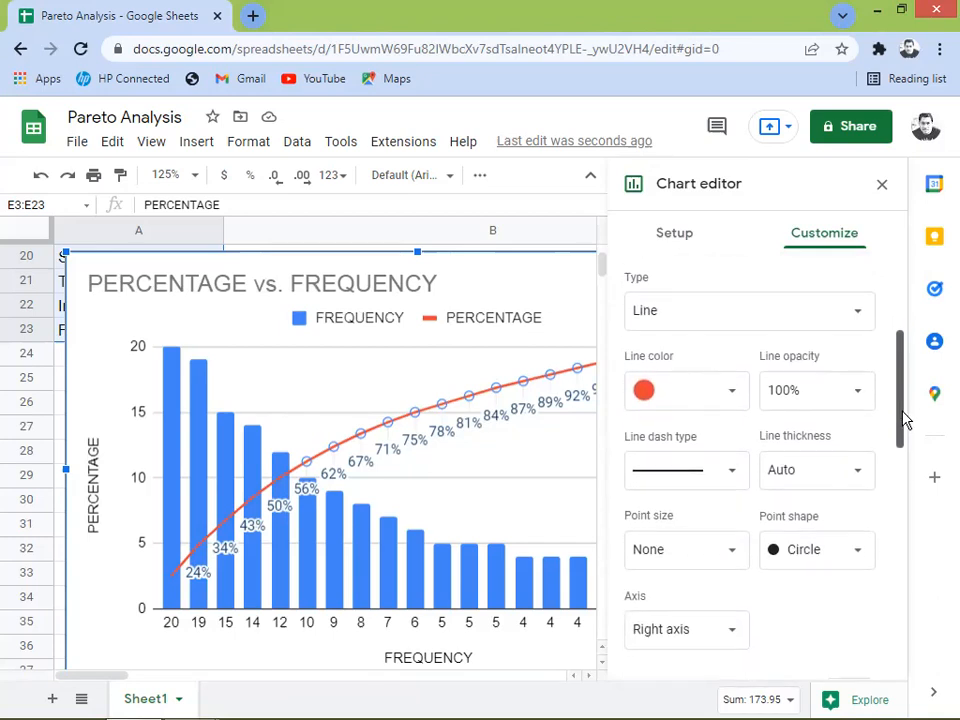
left_click(856, 479)
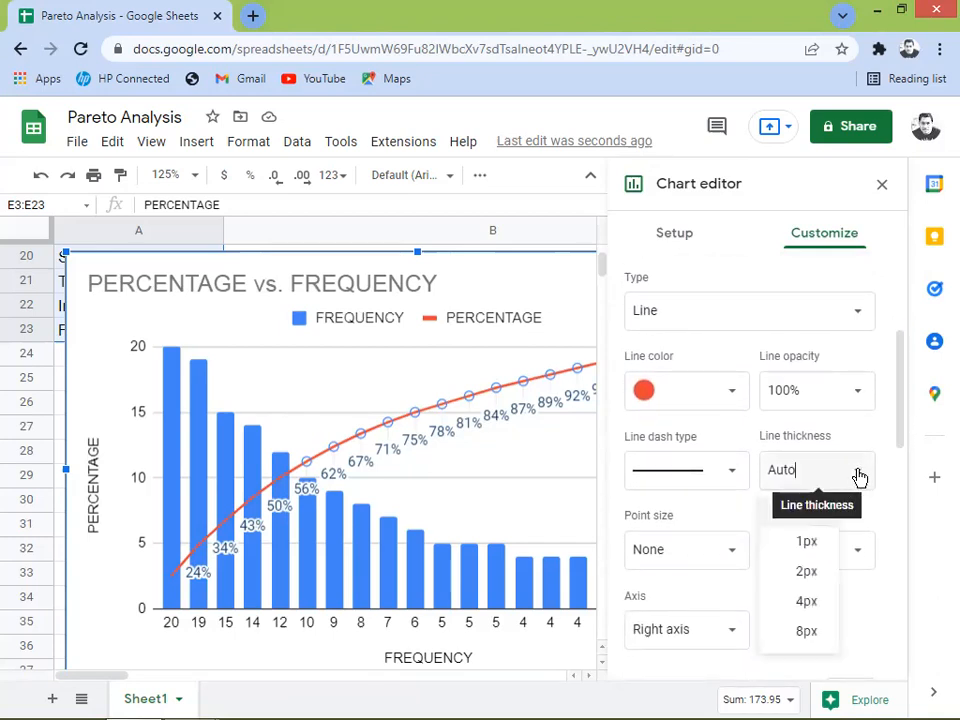
left_click(805, 601)
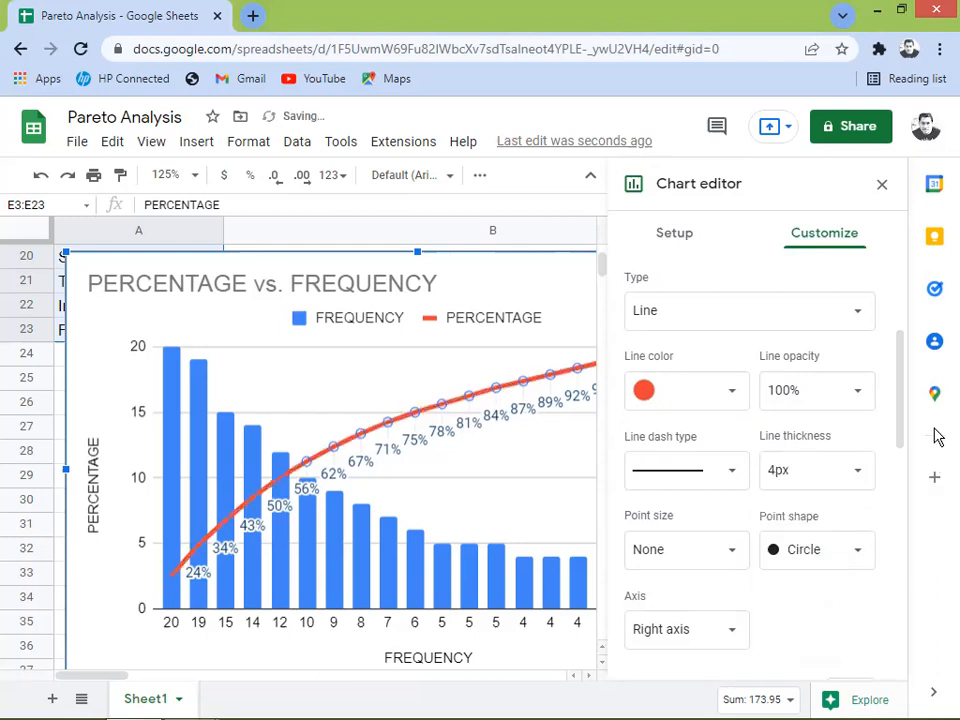
Step: Set the position of the combo chart's legend to Bottom
left_click_drag(899, 426, 932, 402)
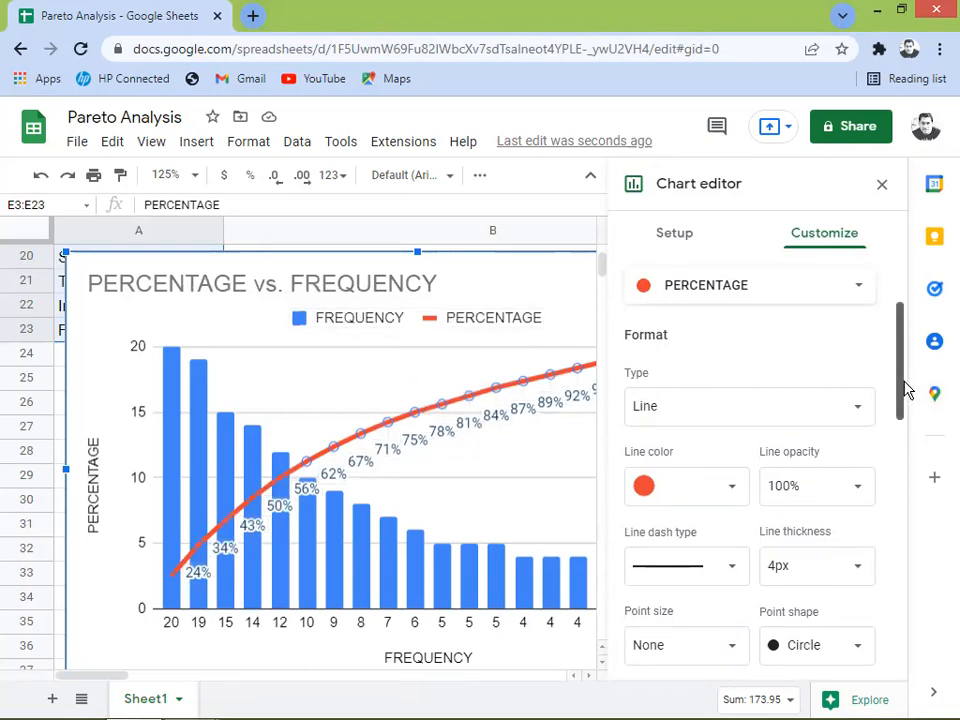
left_click_drag(906, 390, 904, 326)
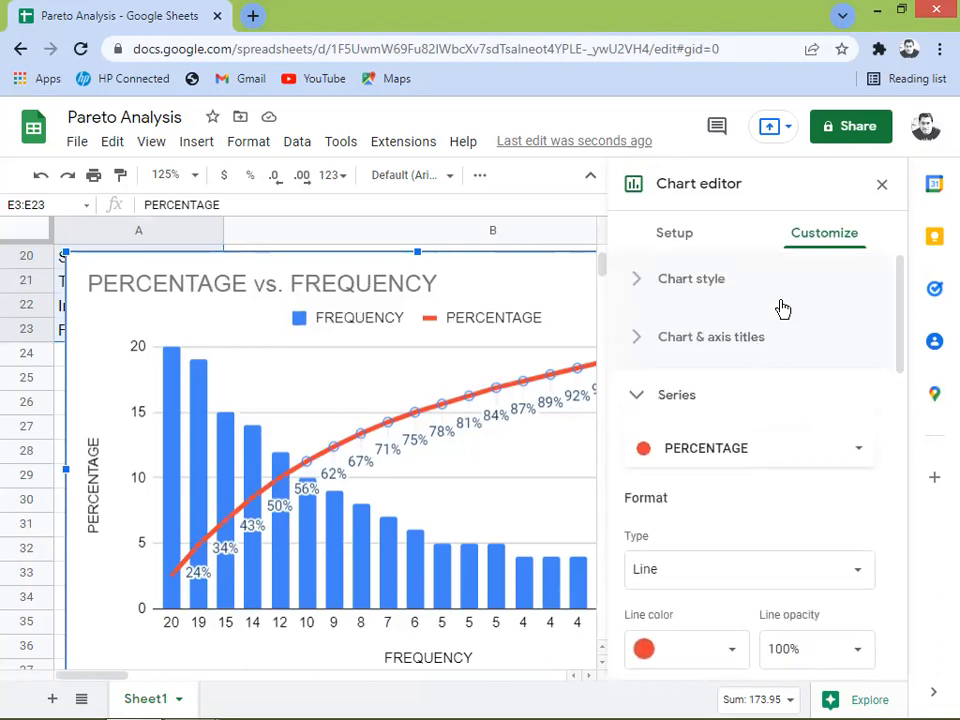
left_click(676, 233)
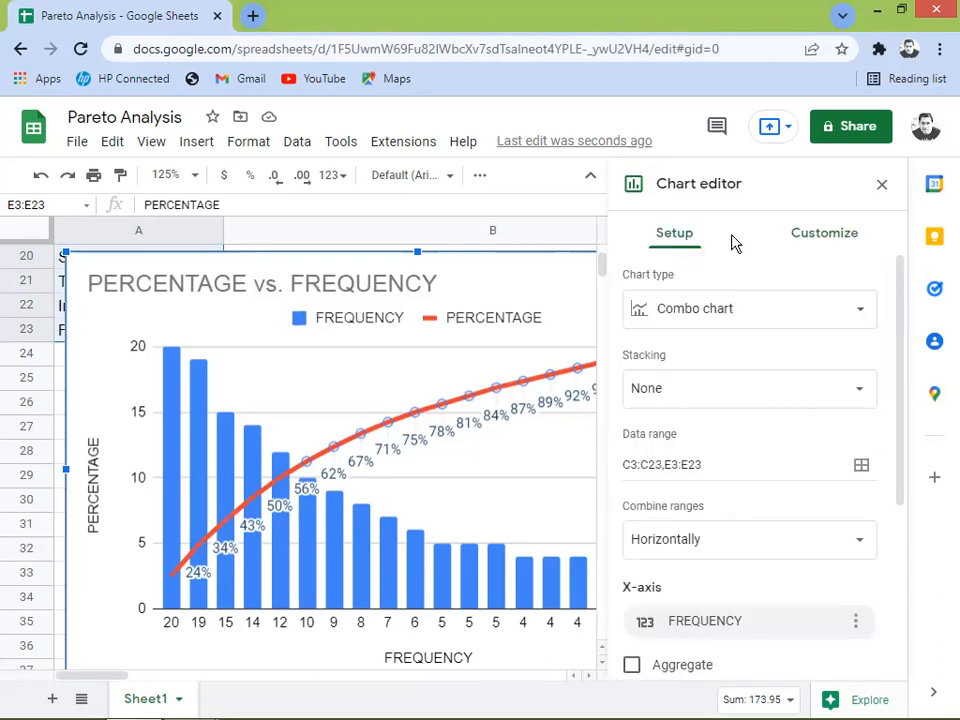
left_click(814, 233)
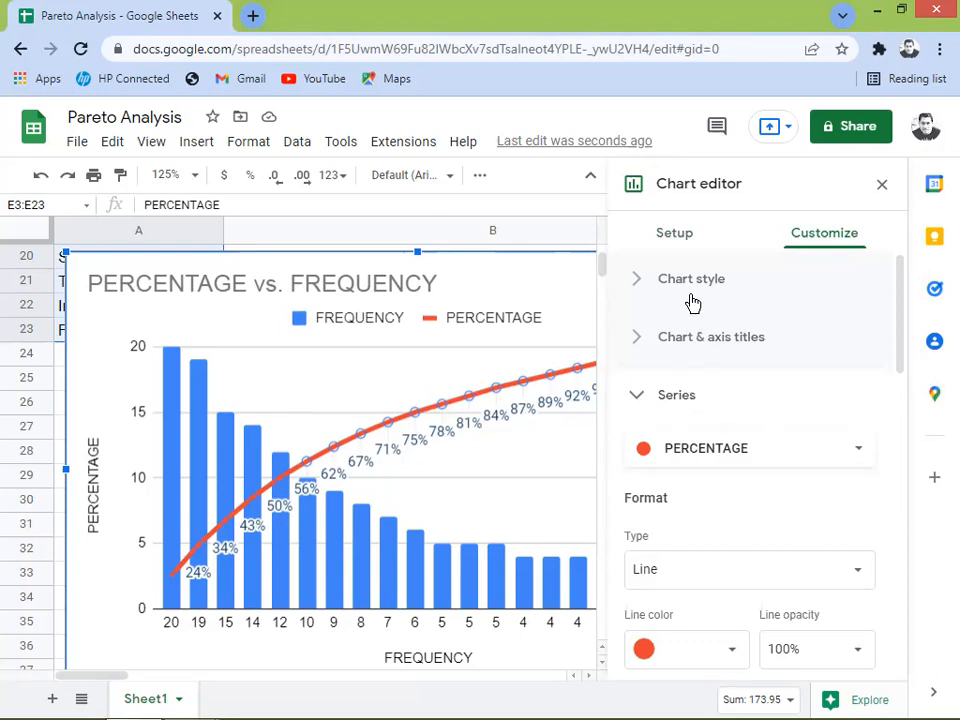
left_click_drag(902, 364, 896, 630)
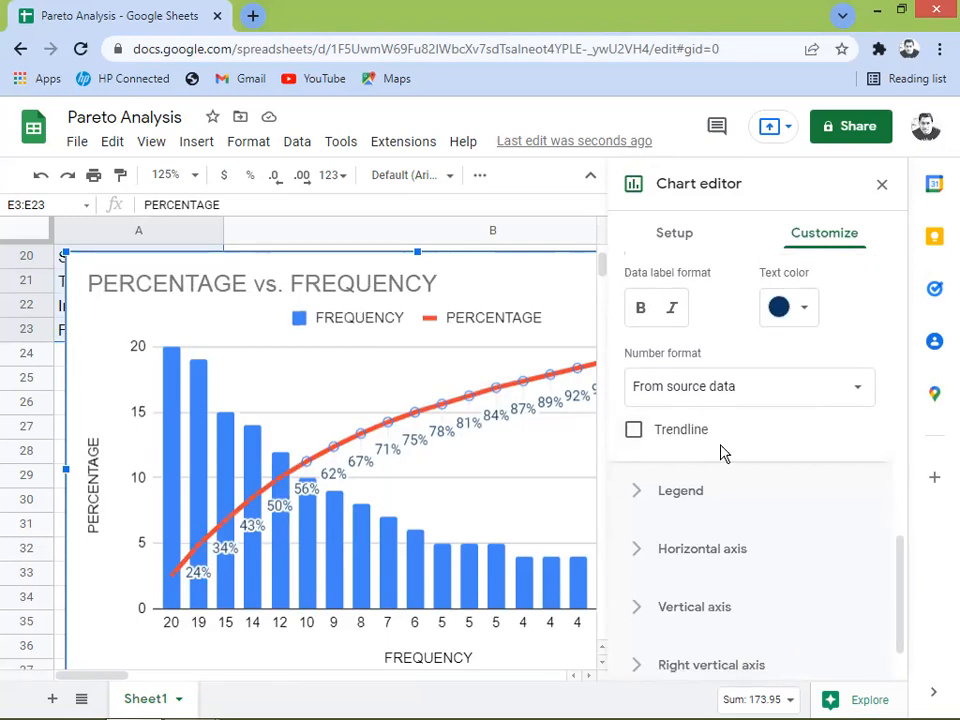
left_click(674, 491)
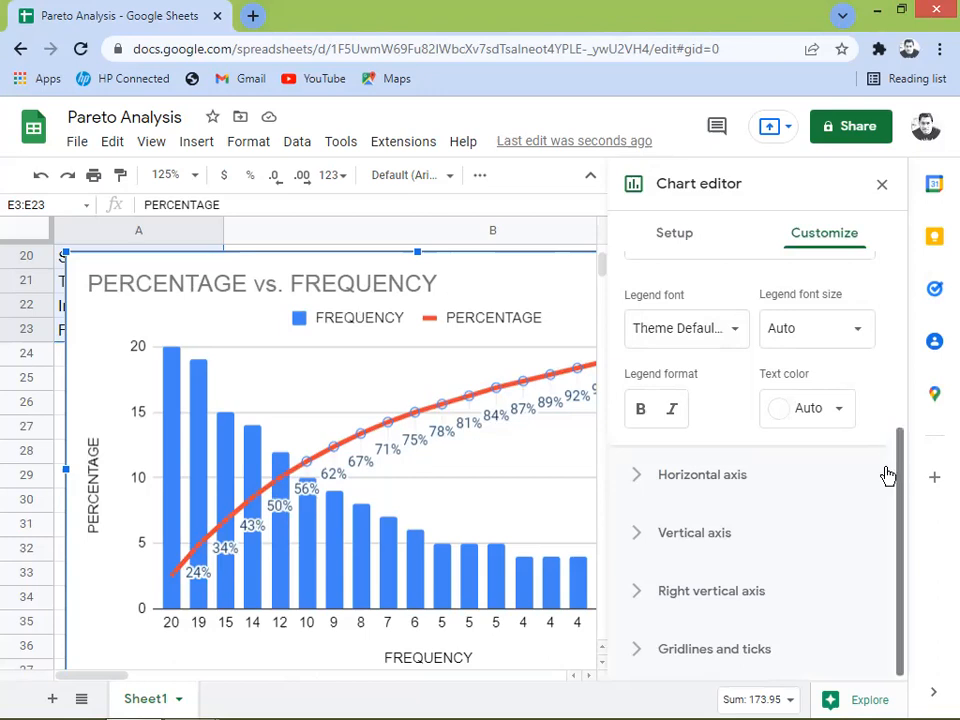
left_click_drag(897, 507, 897, 437)
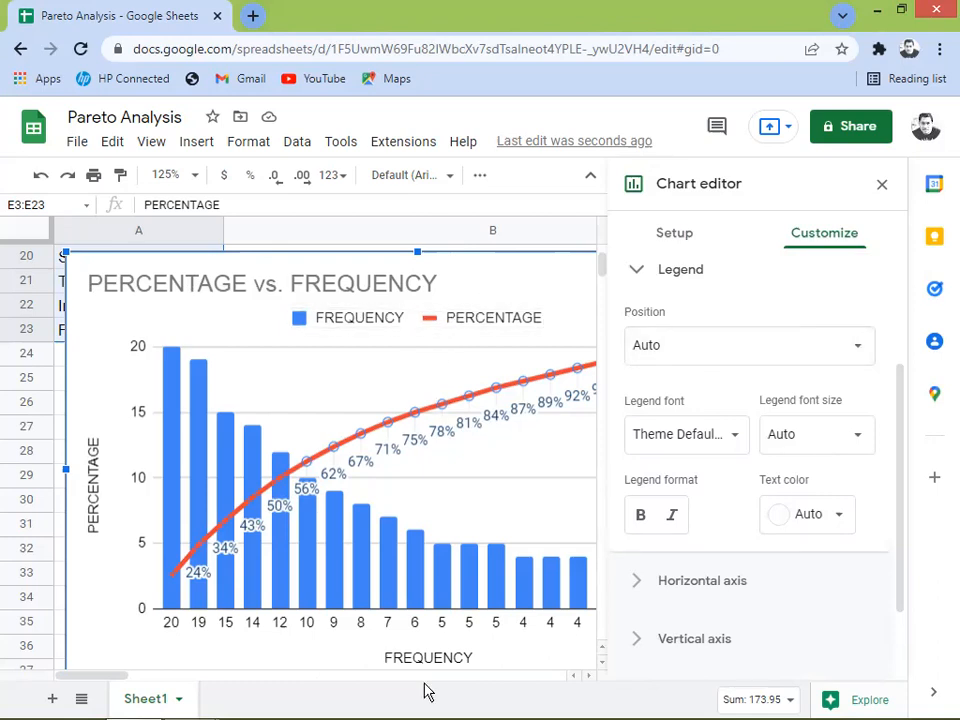
left_click(860, 353)
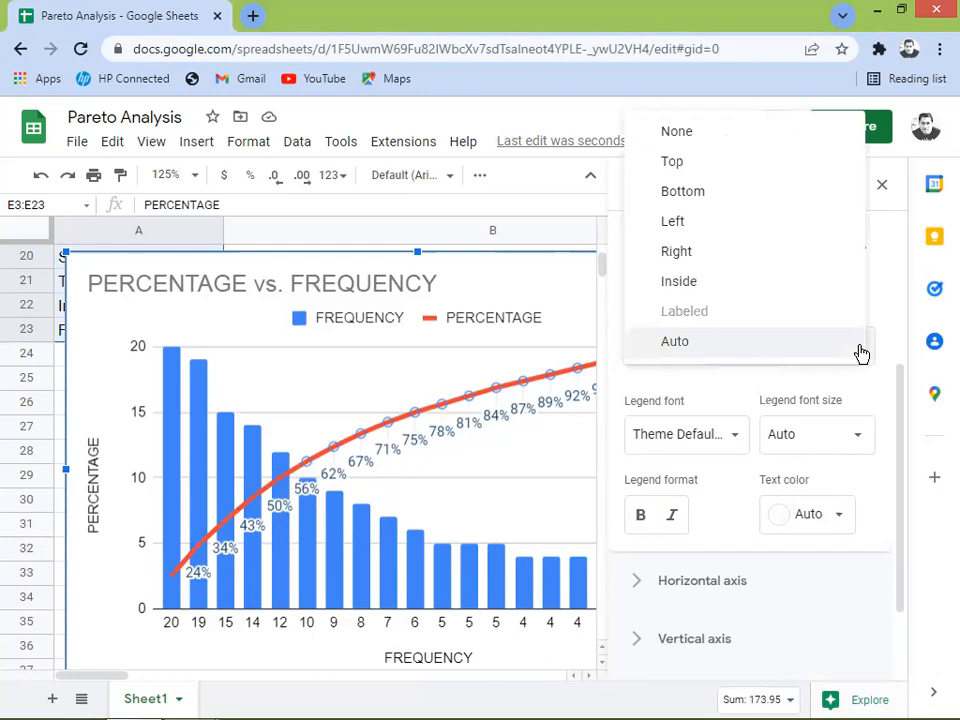
left_click(700, 193)
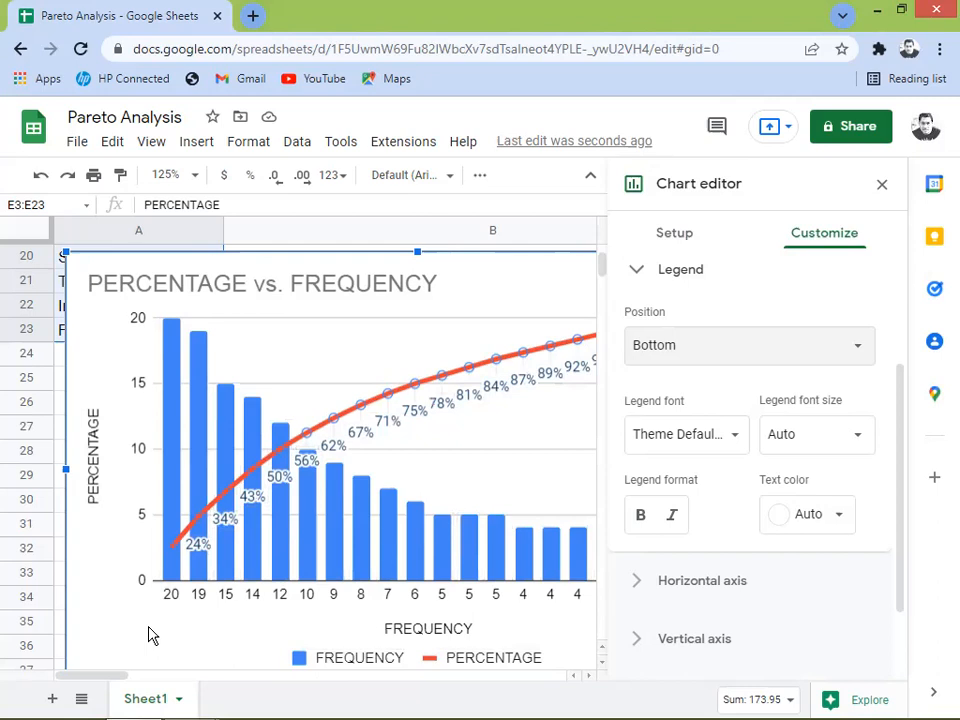
Step: Change the chart title to "Forklift Maintenance - Pareto Analysis" and close the chart editor
double_click(193, 283)
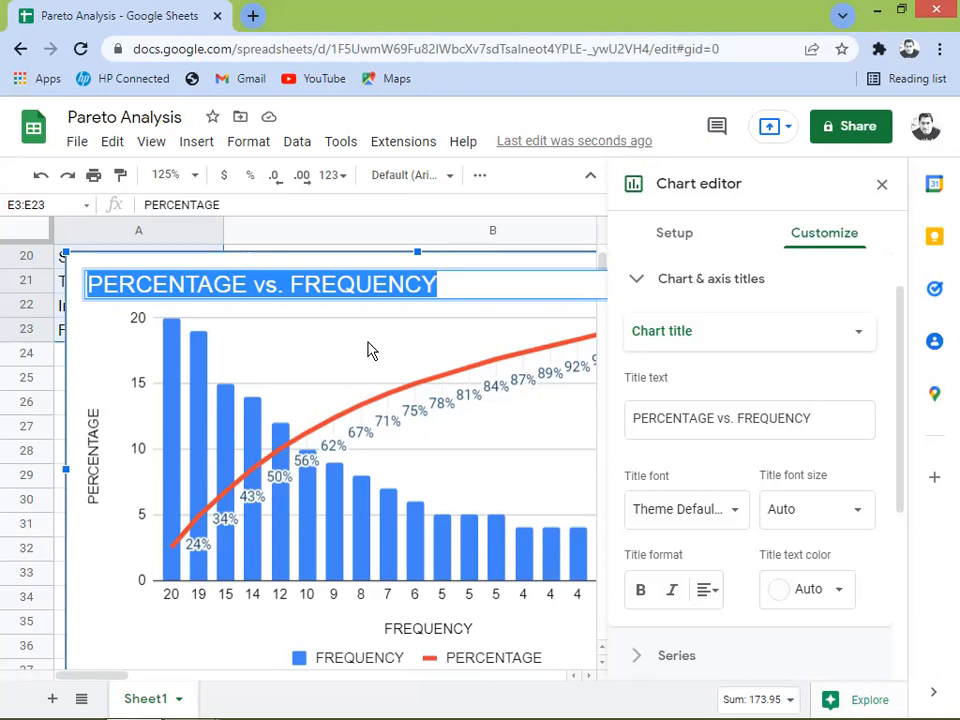
type("for")
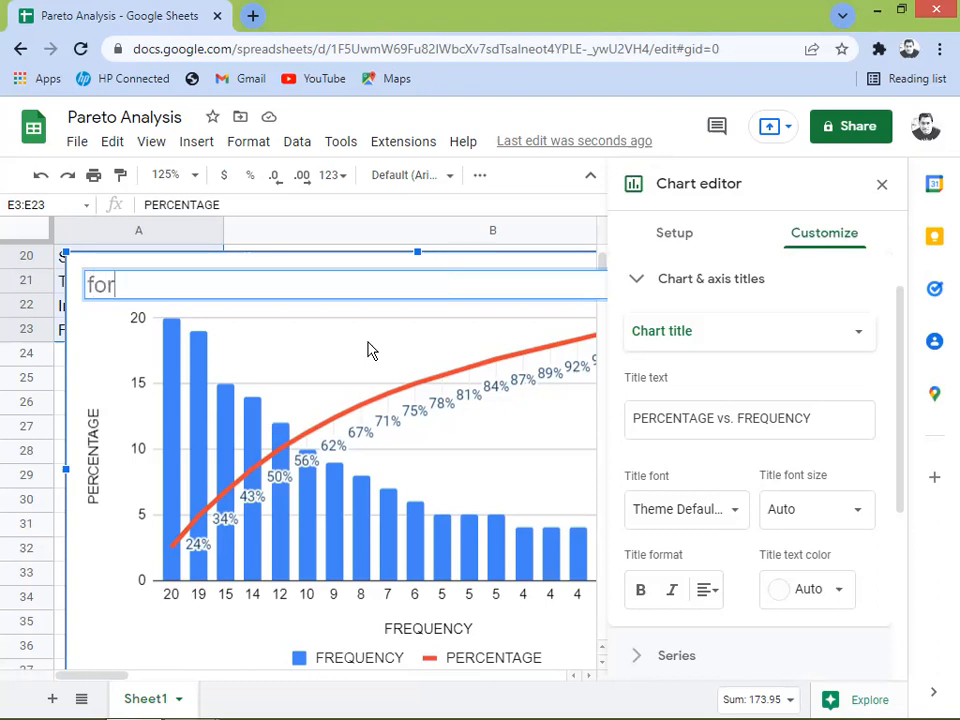
type("klift main")
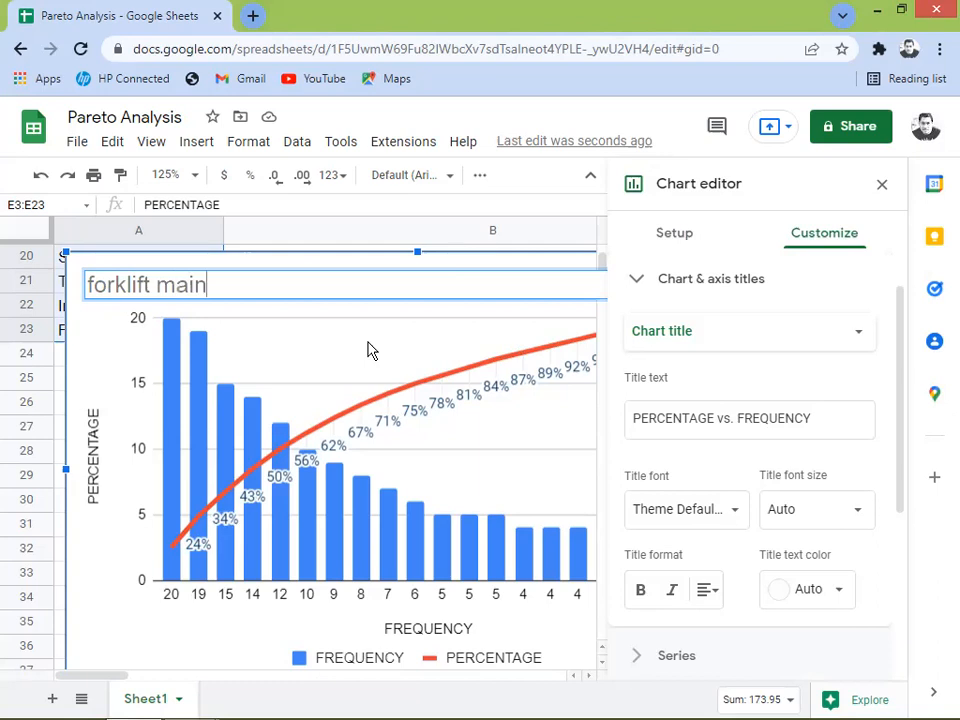
type("tenan")
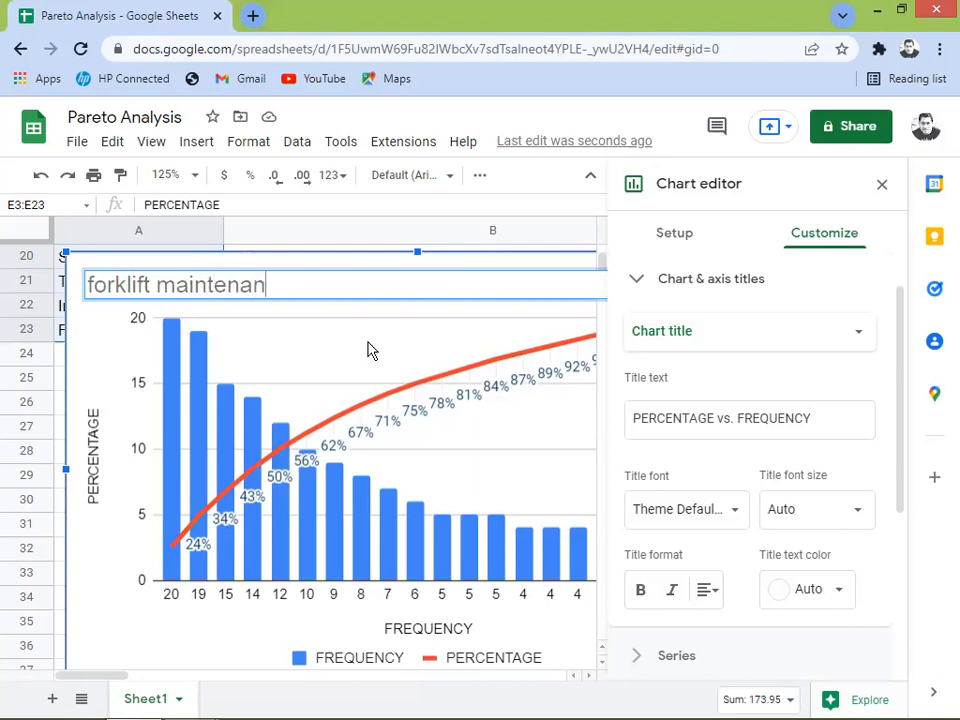
type("cw")
key("BackSpace")
type("e")
key("Home")
key("Delete")
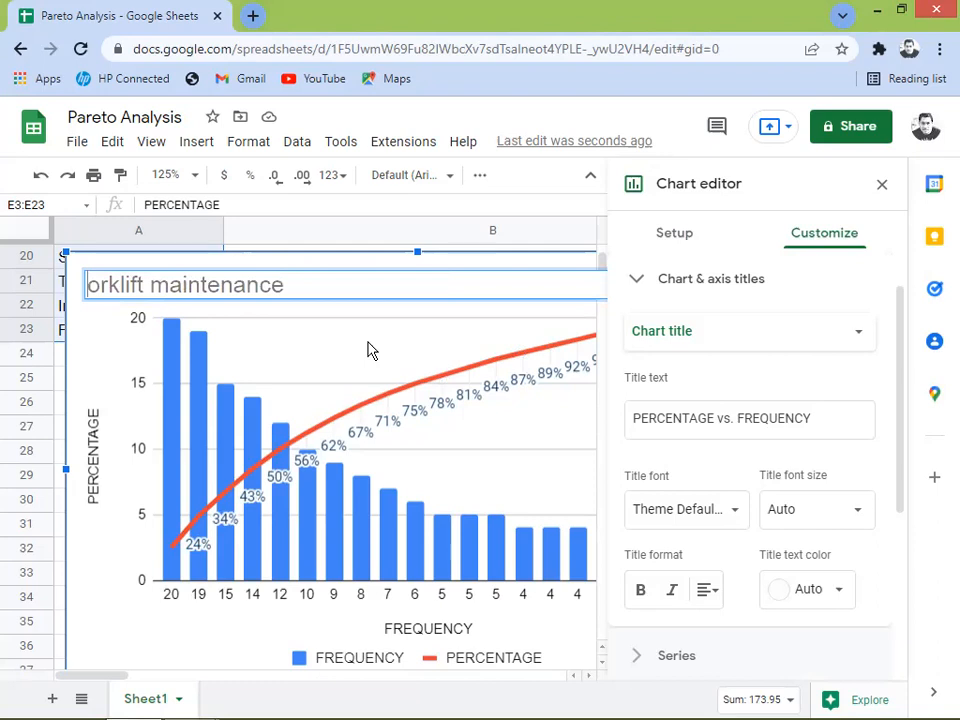
type("F")
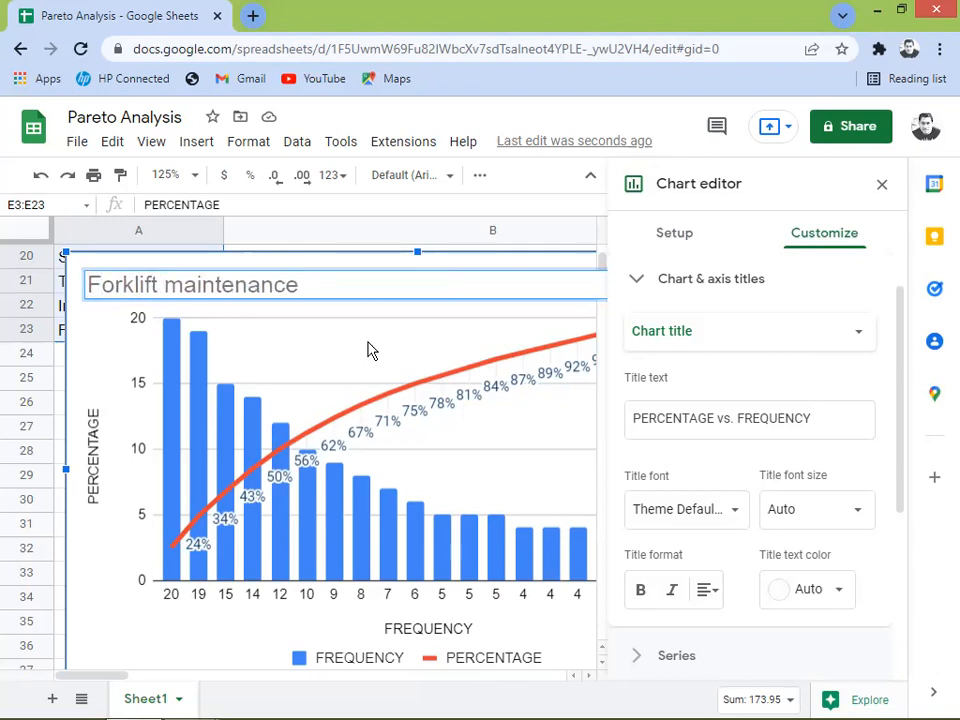
key("Delete")
type("M")
type("Pareto Analysis")
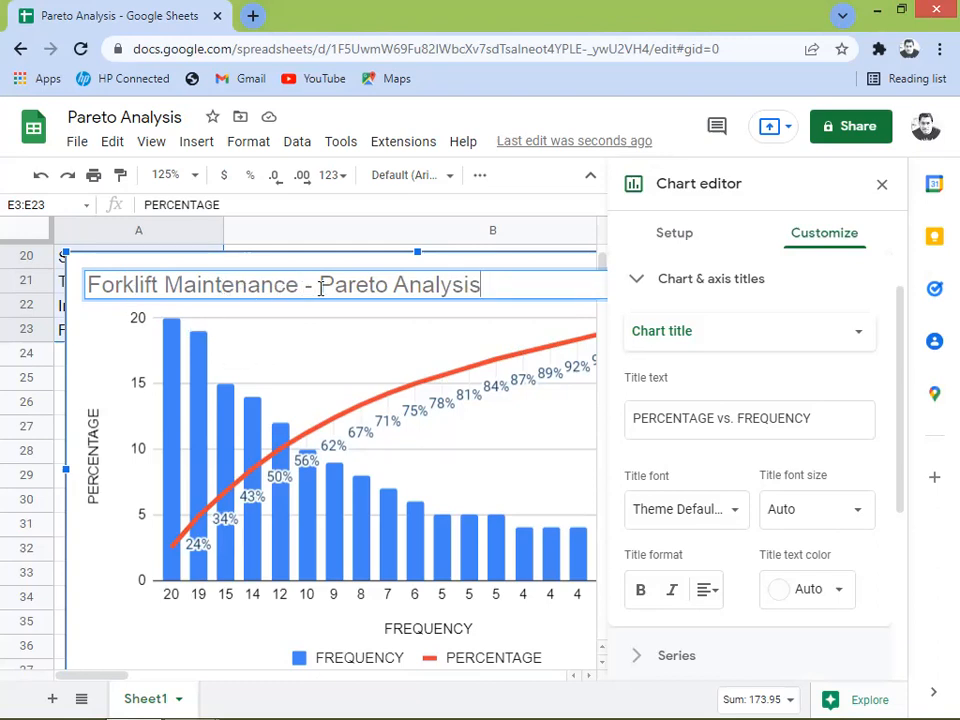
left_click(884, 191)
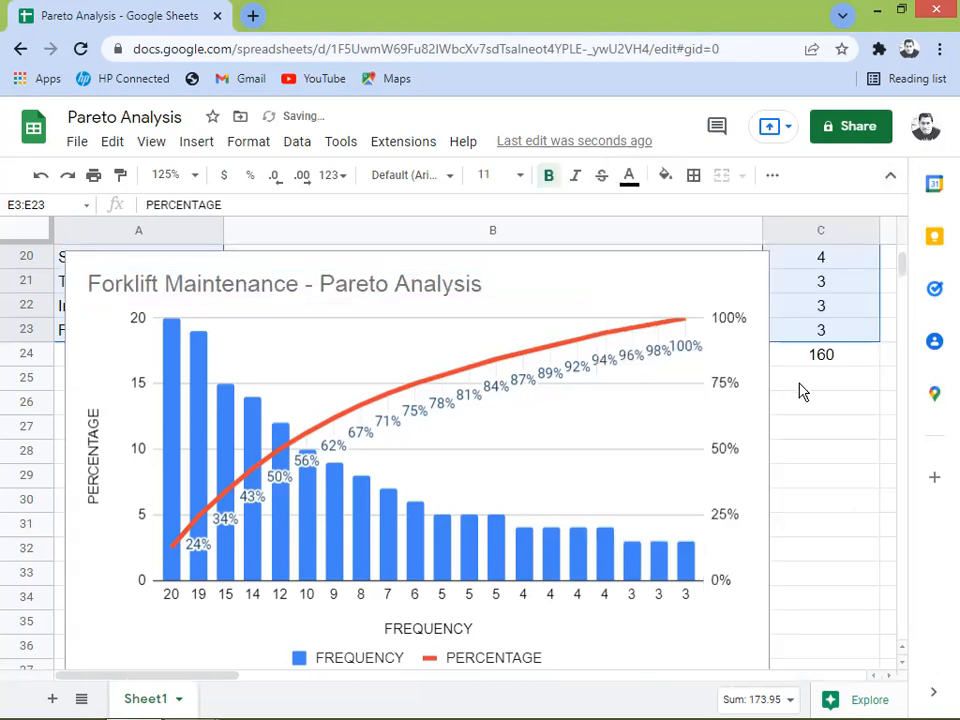
Step: Check the chart's setup settings and the file formats offered for downloading it
left_click(627, 298)
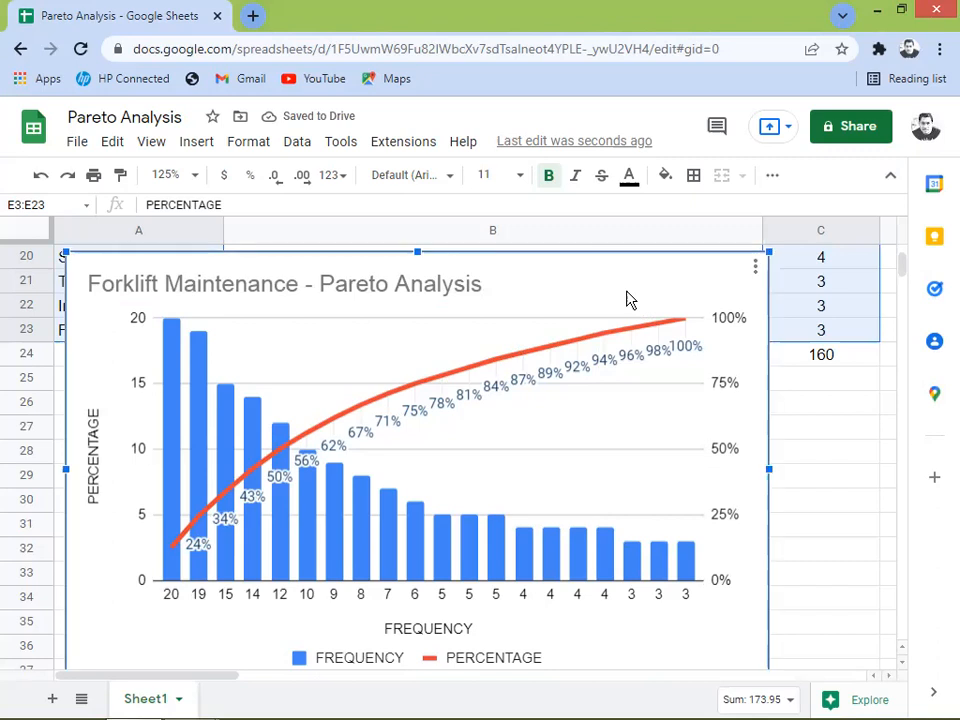
left_click(756, 270)
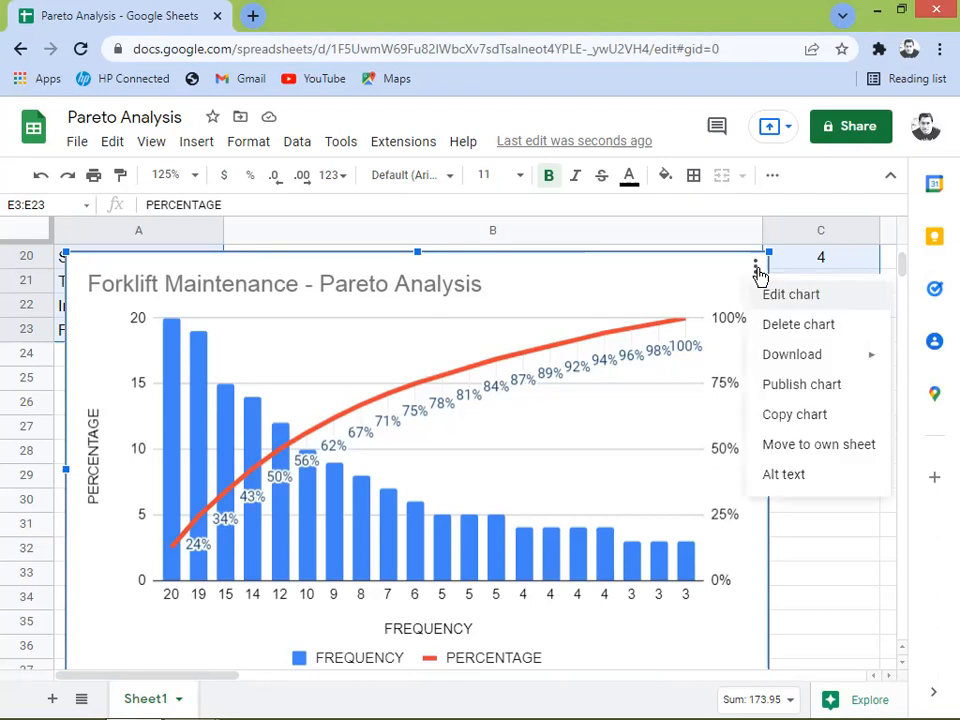
left_click(791, 300)
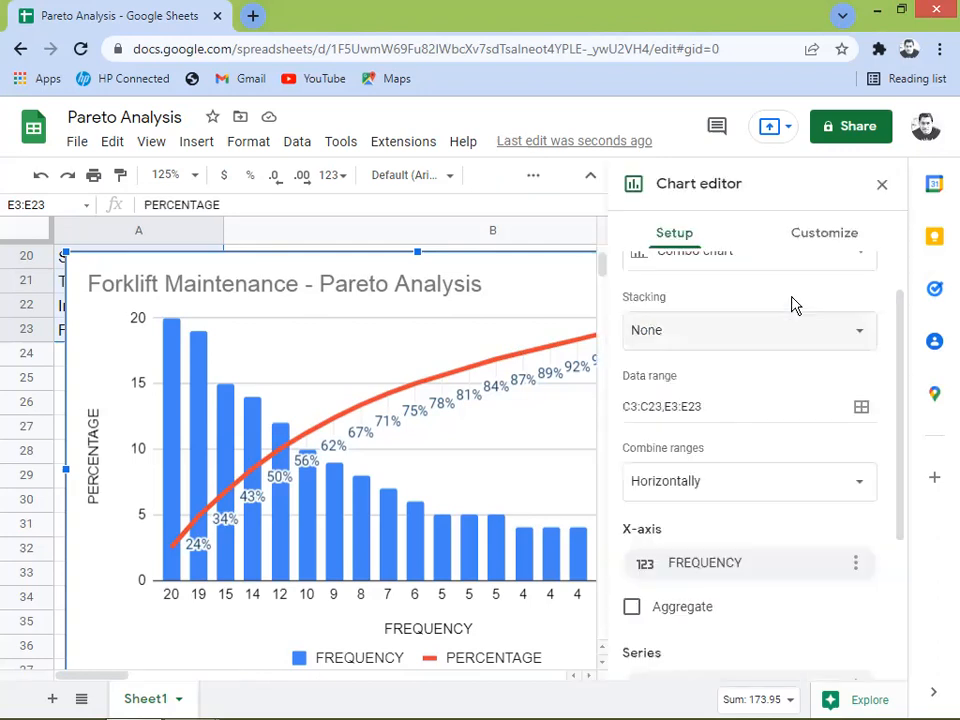
left_click(882, 186)
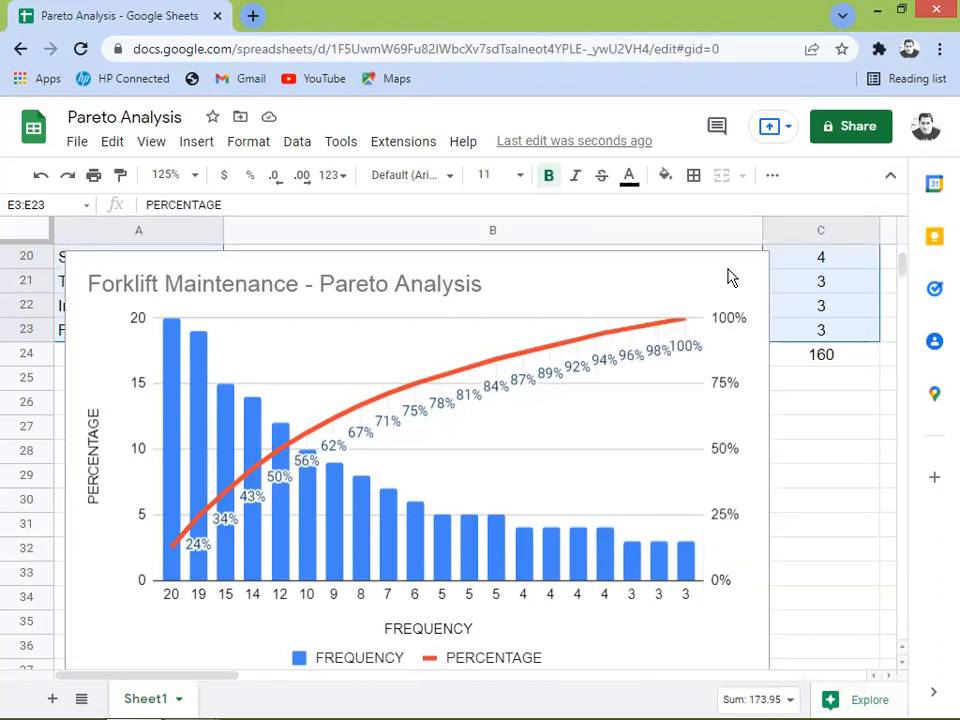
left_click(753, 272)
left_click(756, 268)
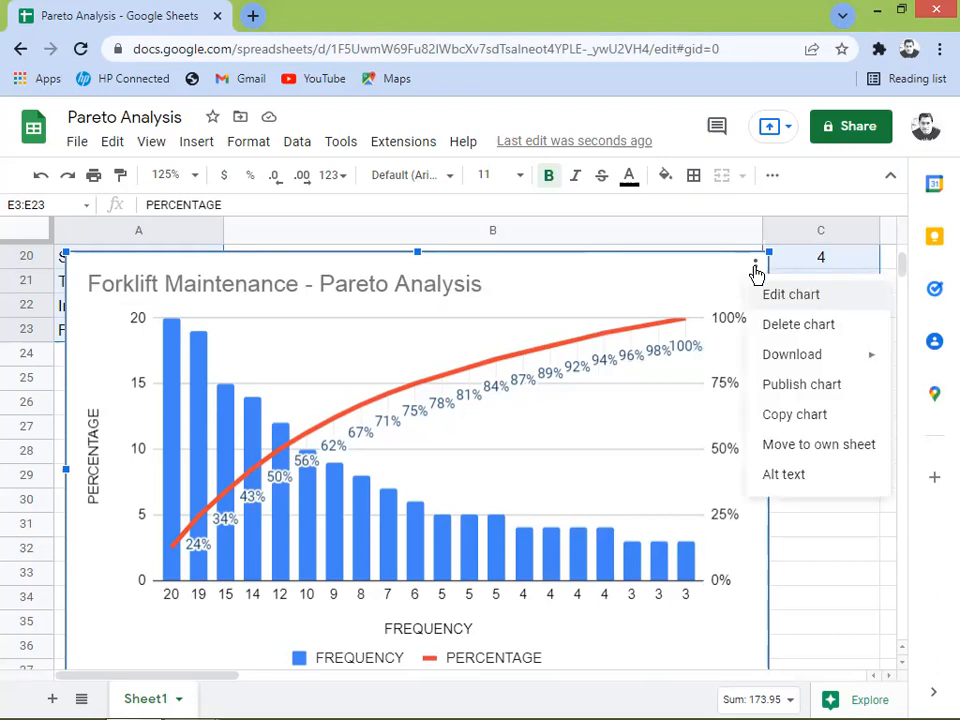
mouse_move(797, 364)
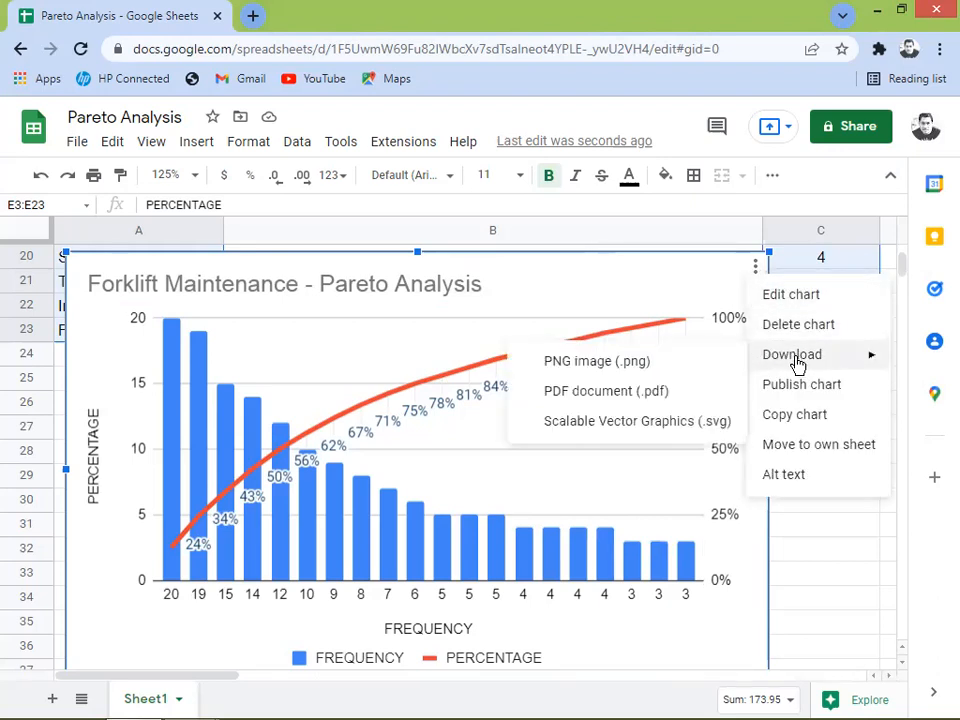
left_click(383, 333)
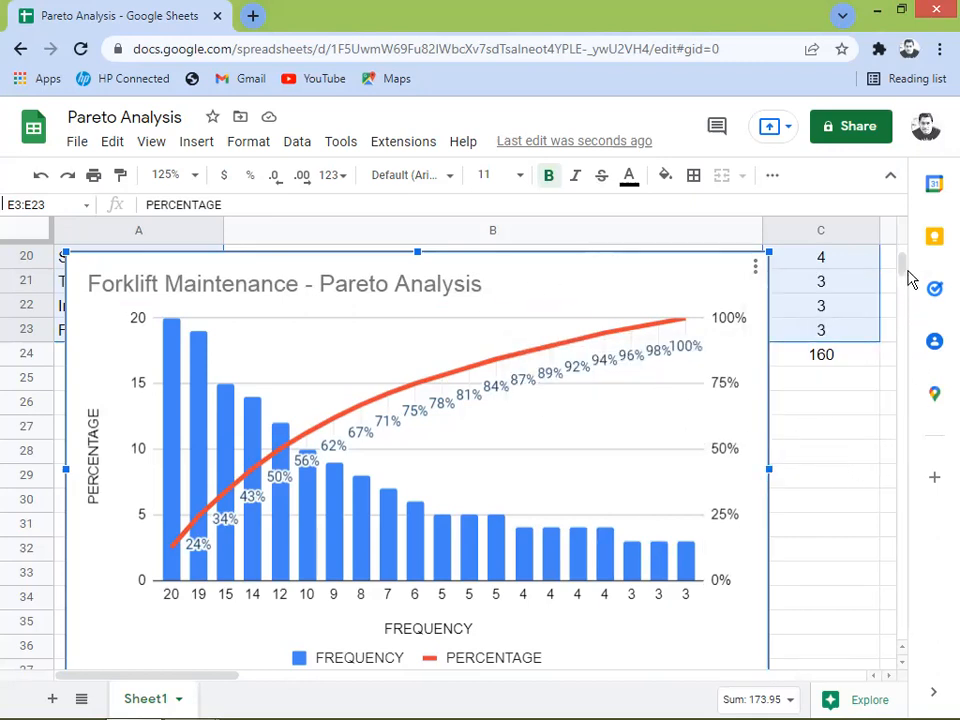
Step: Compare the major parts and their issues in the maintenance table with the columns and cumulative line of the Pareto chart
scroll(910, 278, "up", 5)
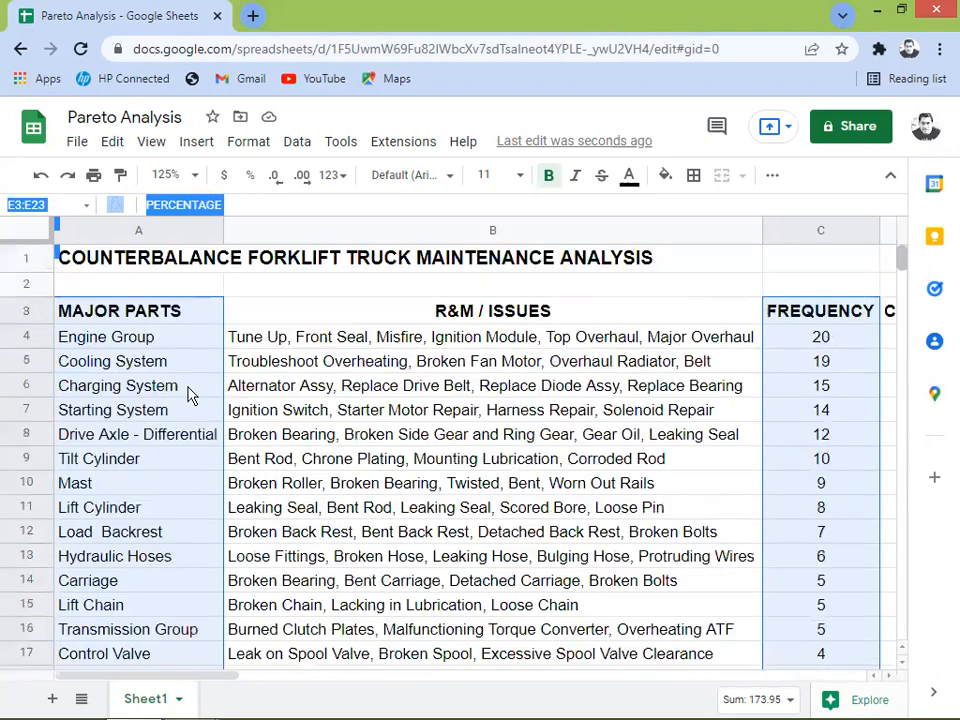
left_click(133, 343)
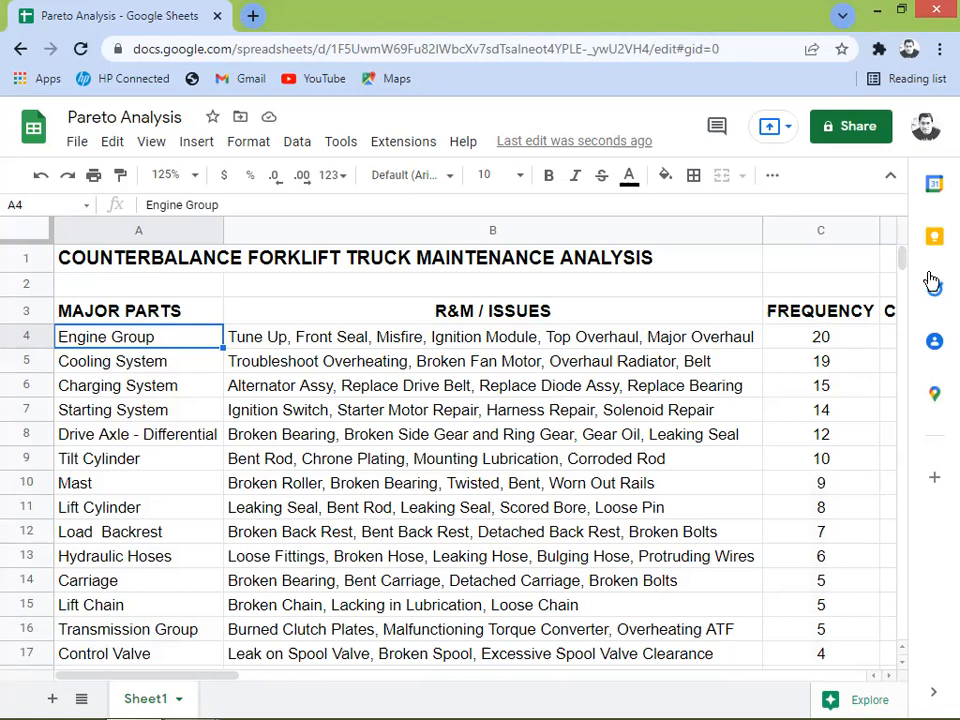
mouse_move(902, 261)
left_mouse_down()
mouse_move(908, 272)
mouse_move(910, 264)
left_mouse_up()
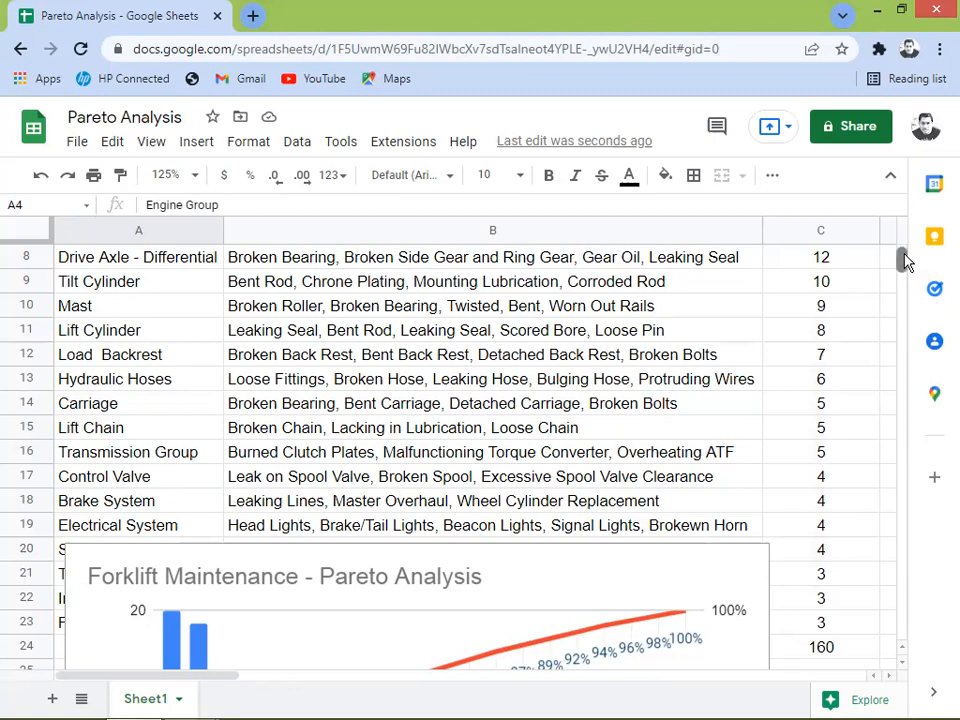
scroll(904, 260, "up", 4)
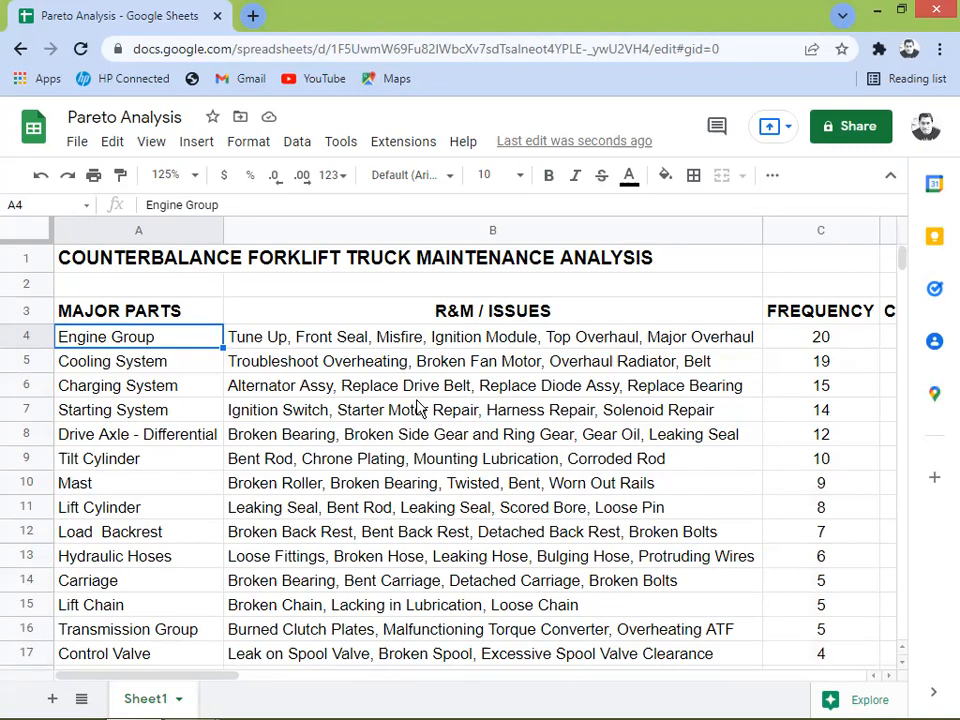
mouse_move(902, 259)
left_mouse_down()
mouse_move(905, 273)
mouse_move(907, 262)
left_mouse_up()
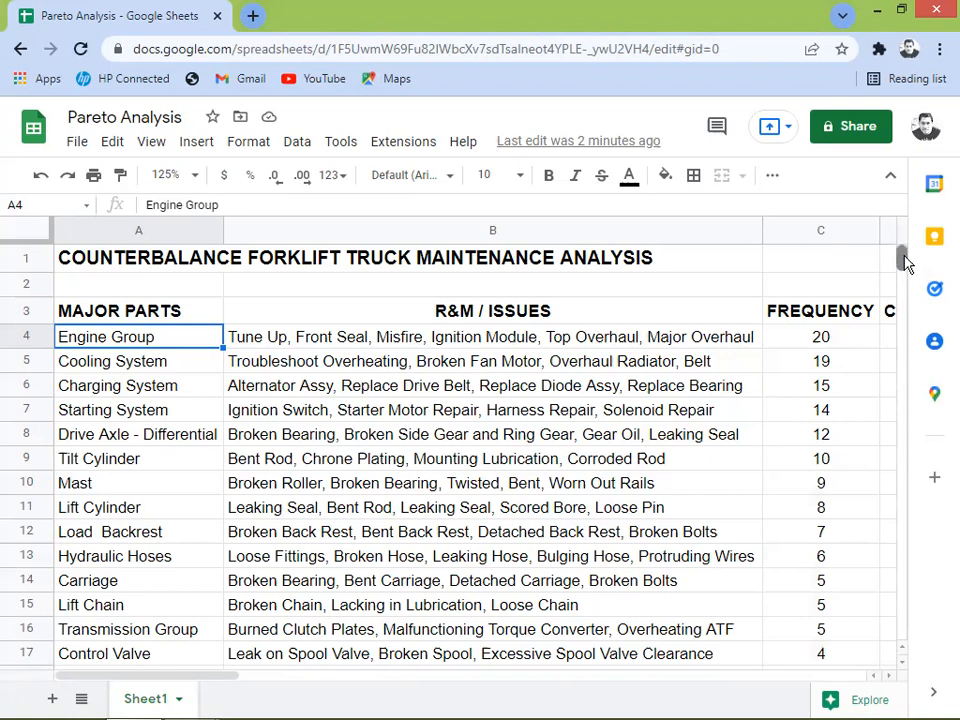
scroll(903, 258, "down", 3)
scroll(903, 255, "up", 3)
mouse_move(904, 260)
left_mouse_down()
mouse_move(904, 270)
mouse_move(904, 257)
mouse_move(914, 268)
left_mouse_up()
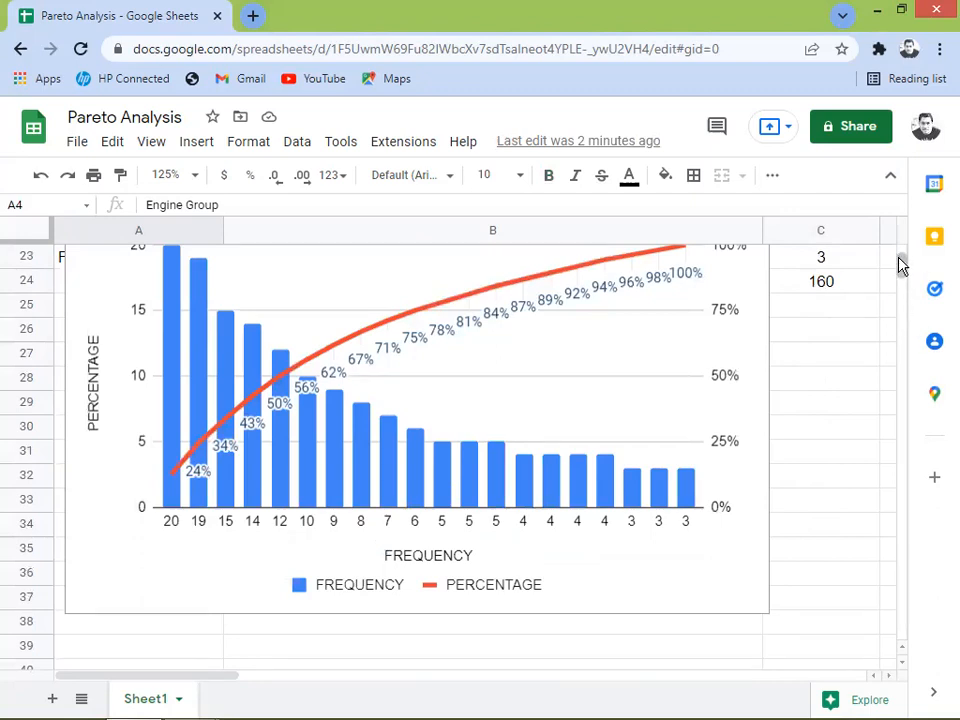
left_click_drag(905, 262, 904, 257)
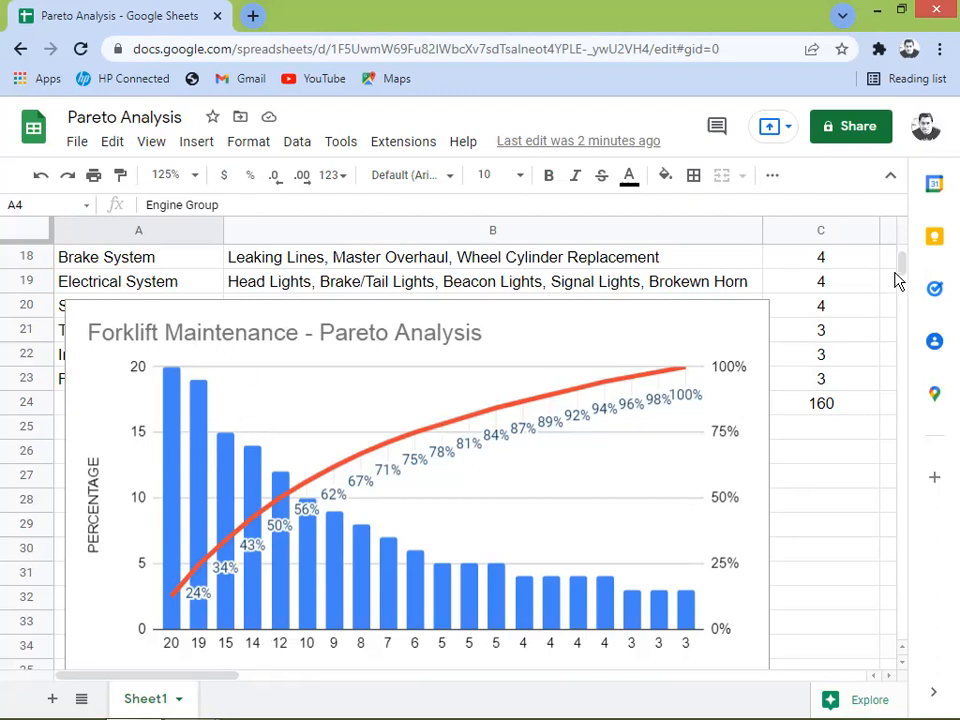
scroll(902, 266, "up", 6)
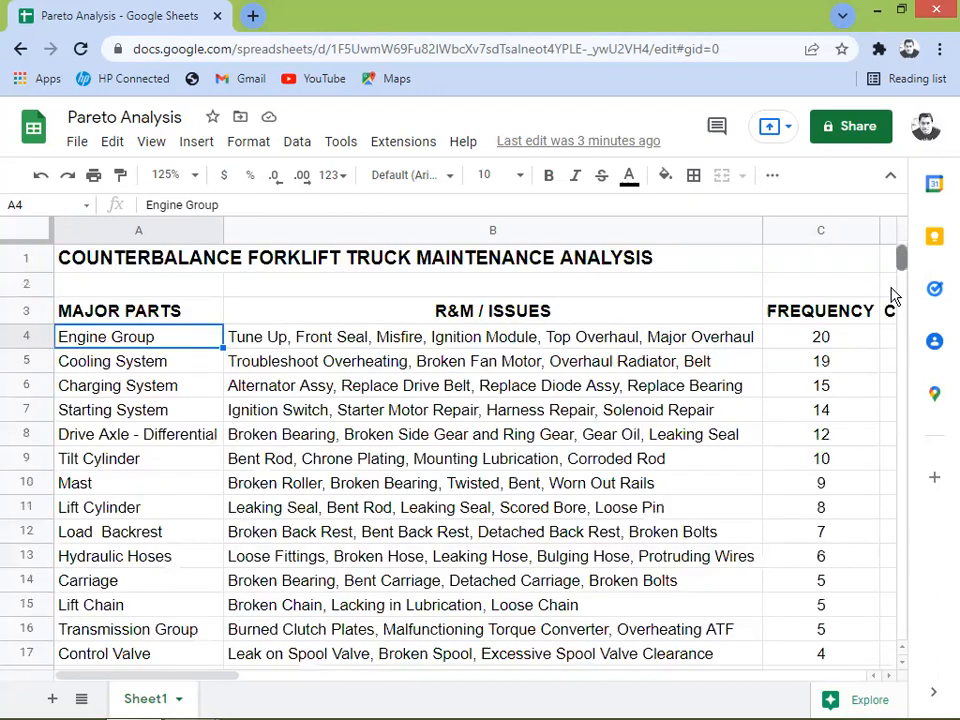
Step: Select the Engine Group and Cooling System frequencies in C4:C5 and compare them with the Pareto chart
left_click(825, 337)
left_click_drag(830, 362, 827, 375)
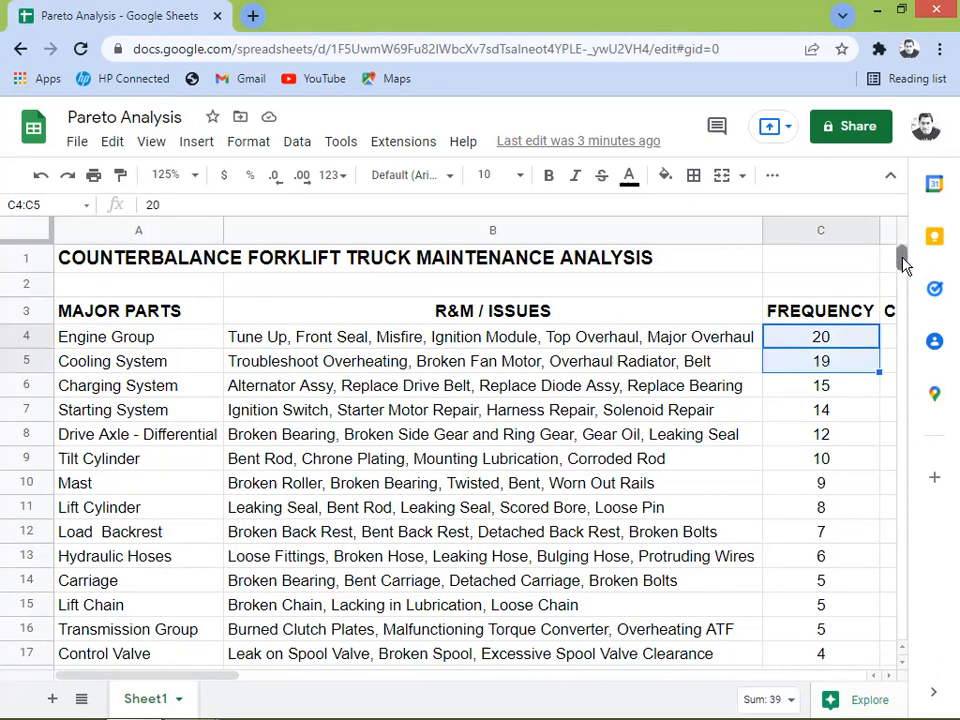
scroll(902, 266, "down", 2)
scroll(902, 266, "down", 5)
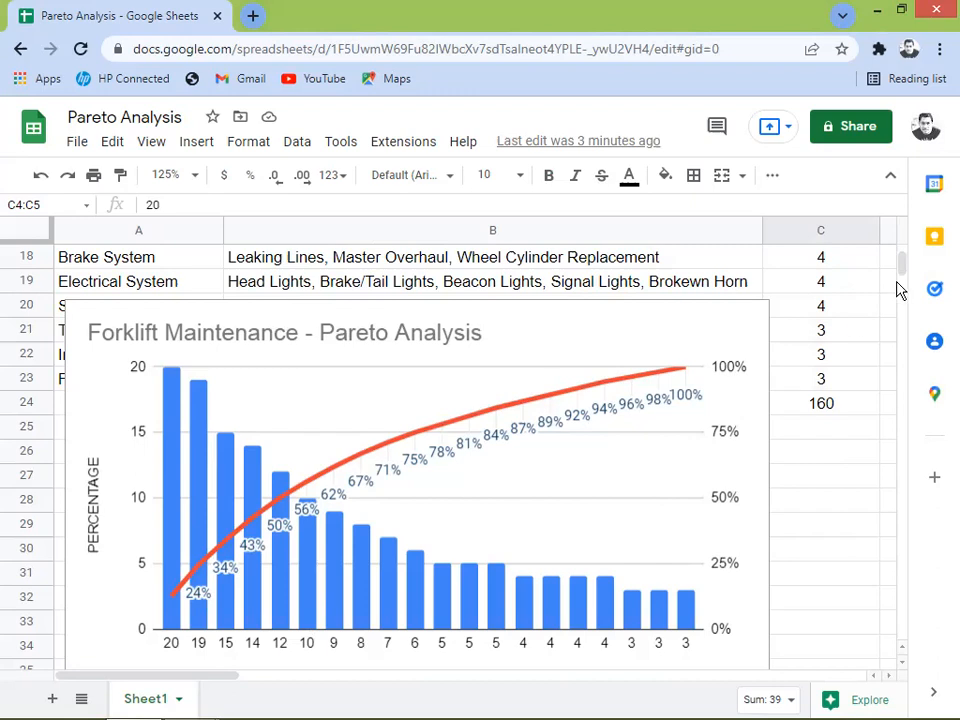
scroll(900, 268, "up", 5)
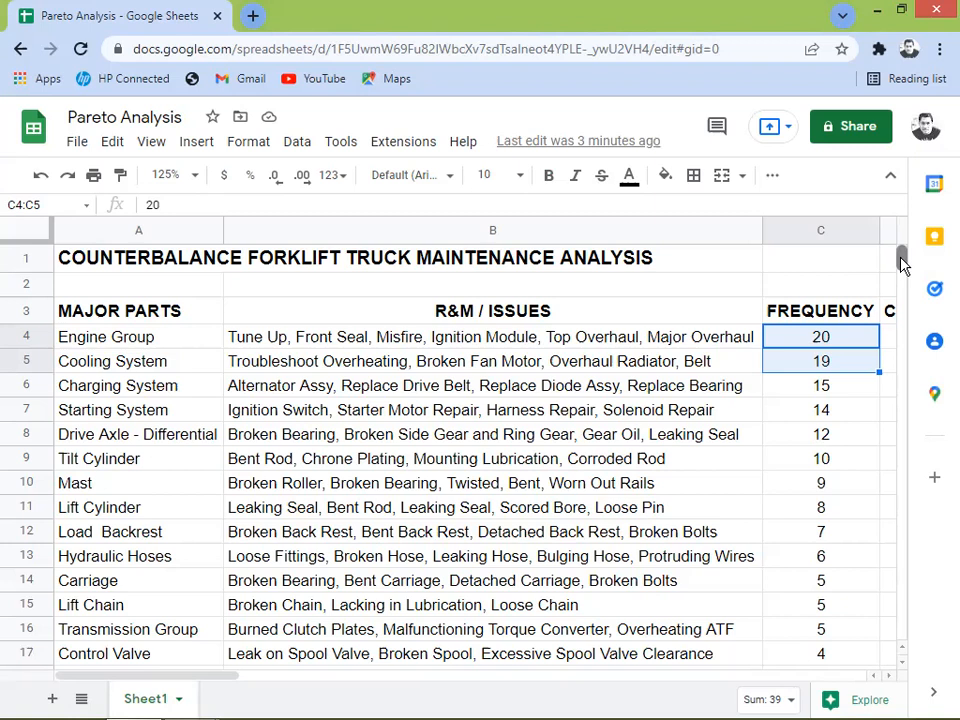
Step: Download the Forklift Maintenance - Pareto Analysis chart as a PDF document and open the downloaded file
left_click_drag(902, 262, 911, 272)
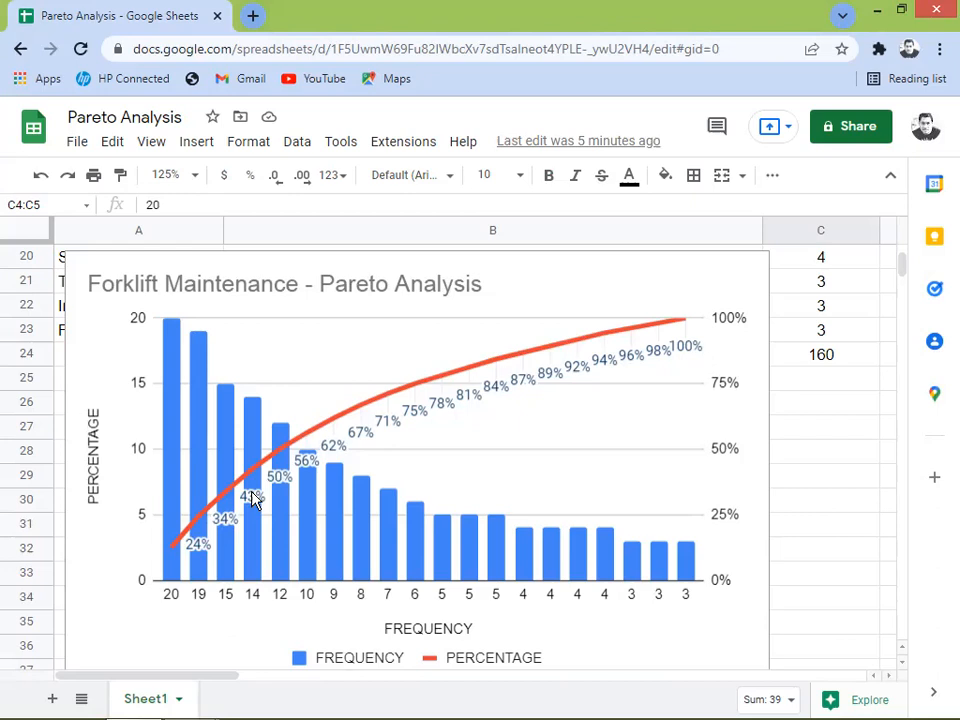
left_click(565, 300)
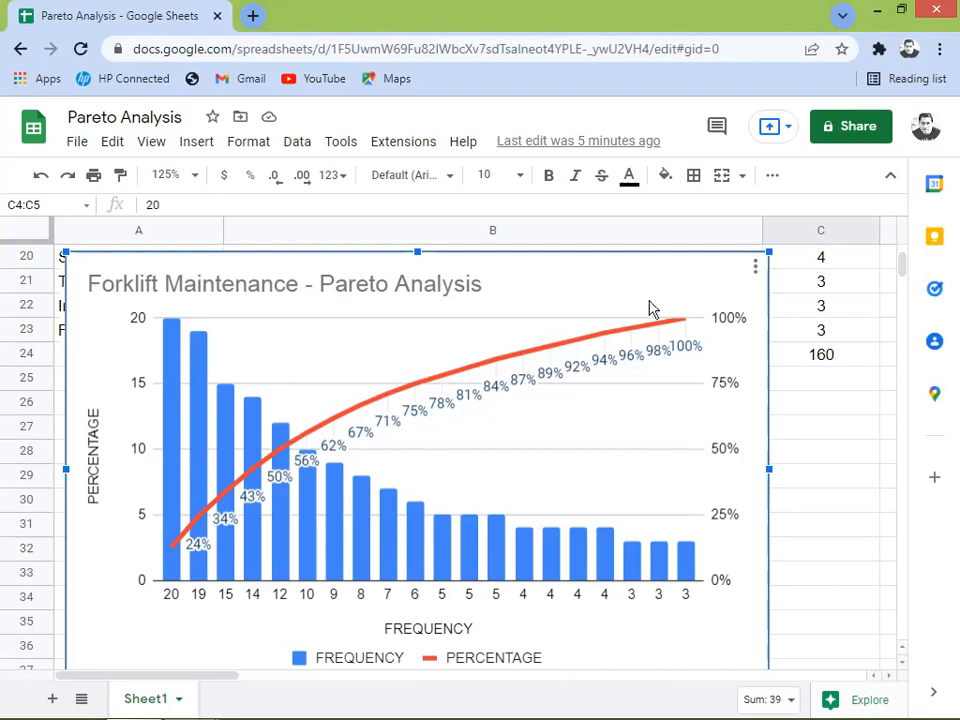
left_click(757, 268)
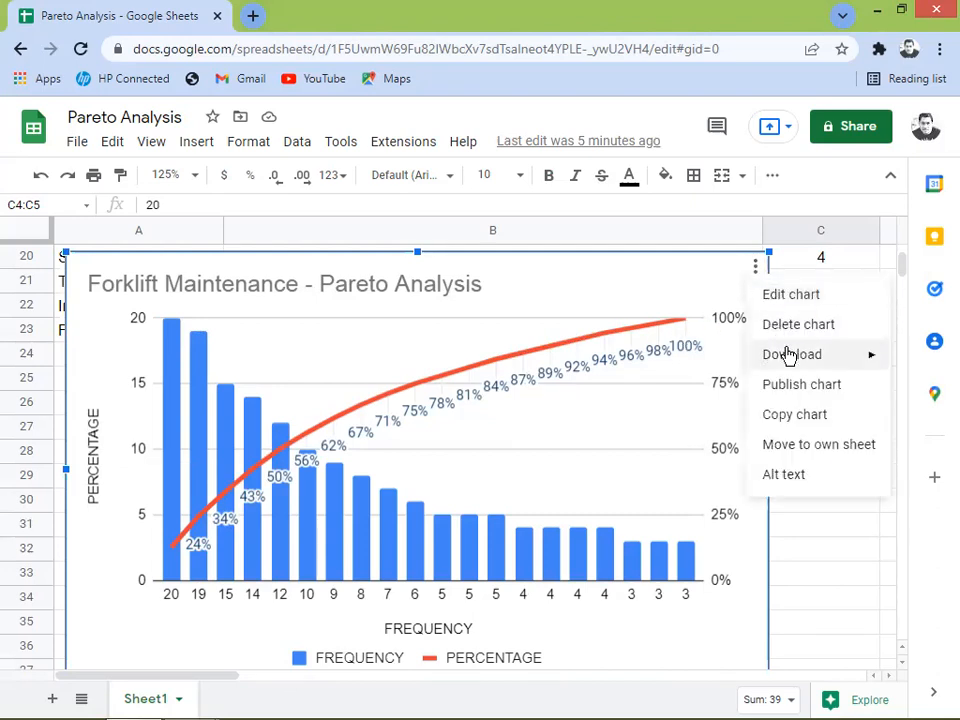
mouse_move(789, 357)
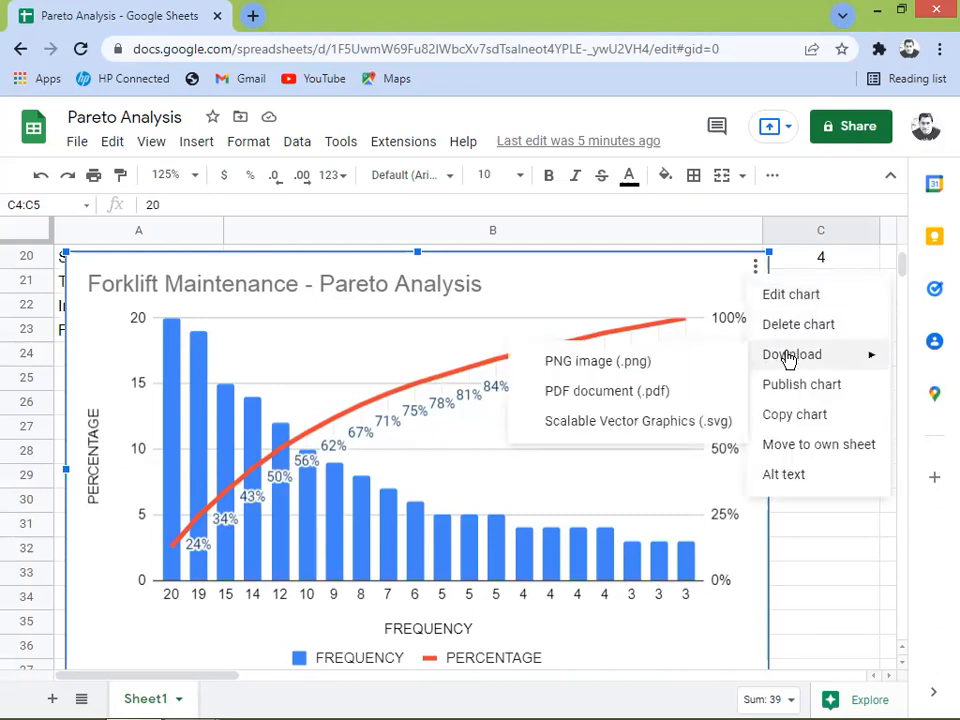
left_click(607, 393)
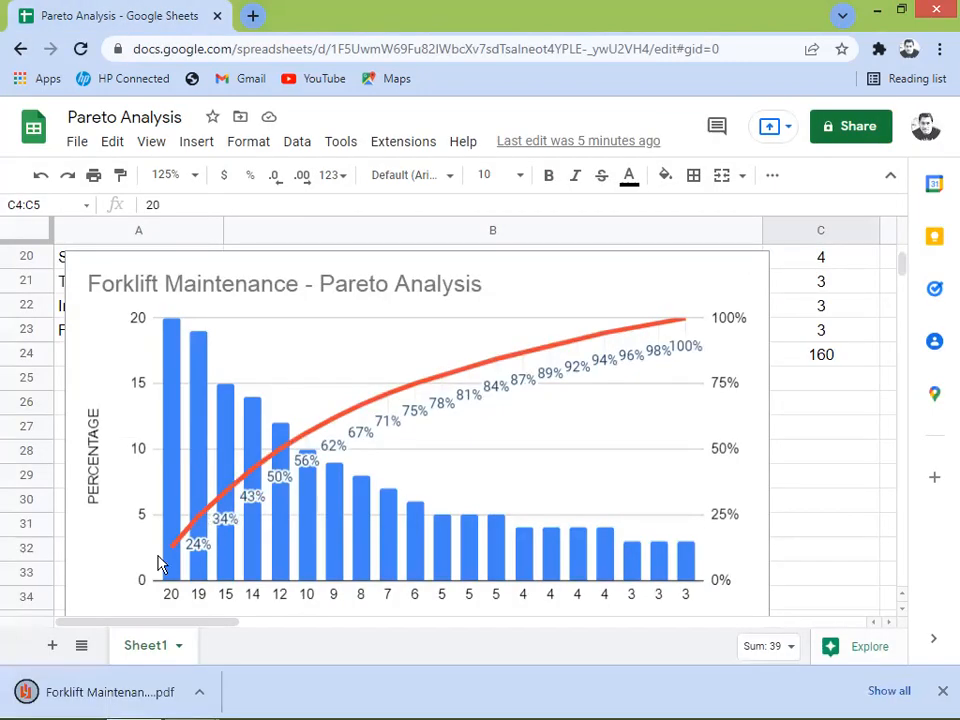
left_click(105, 694)
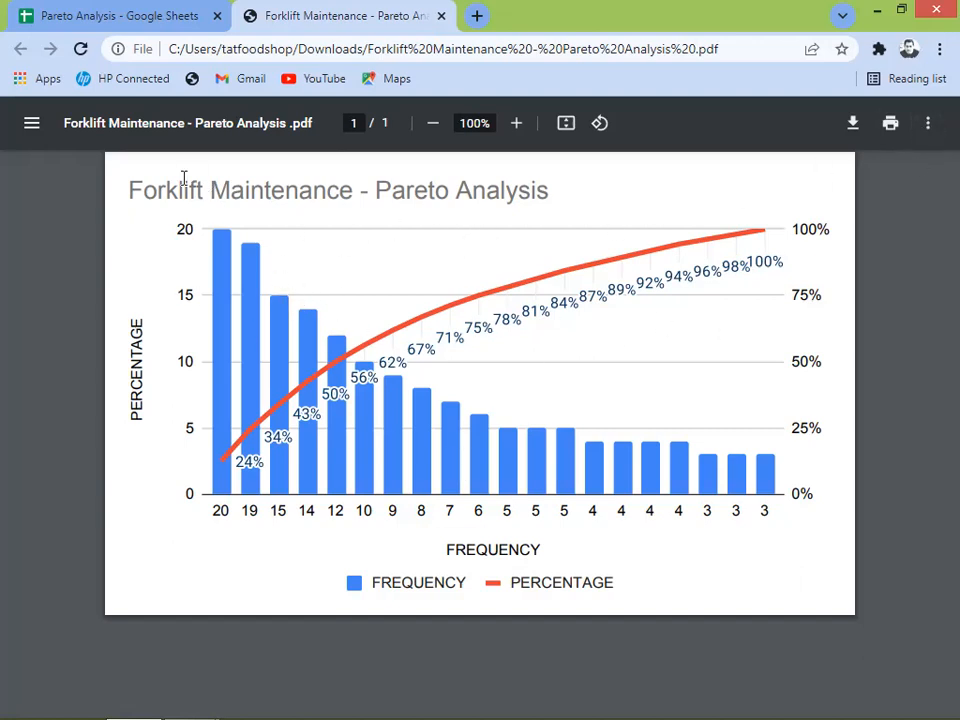
Step: Return to the Pareto Analysis spreadsheet and review the chart's other download formats without downloading another file
left_click(130, 25)
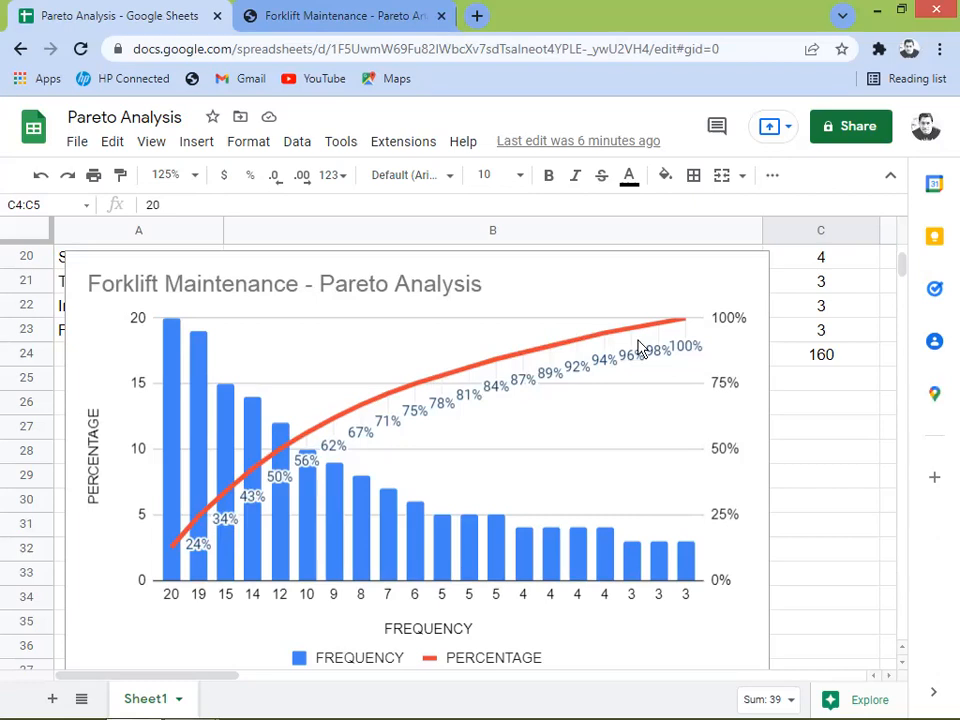
left_click(708, 278)
left_click(757, 267)
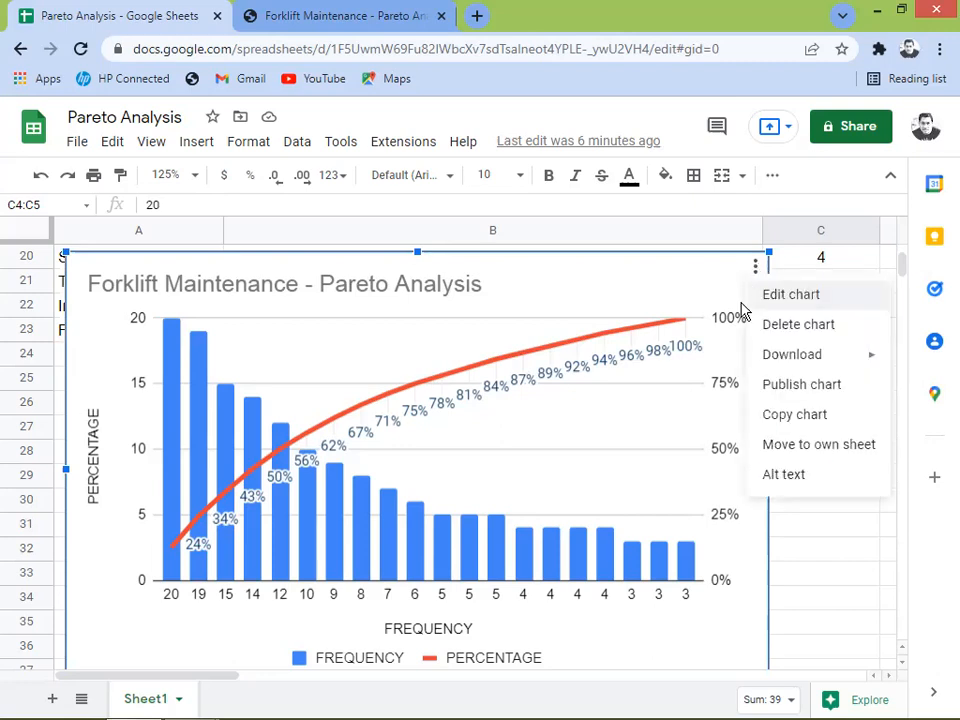
mouse_move(777, 357)
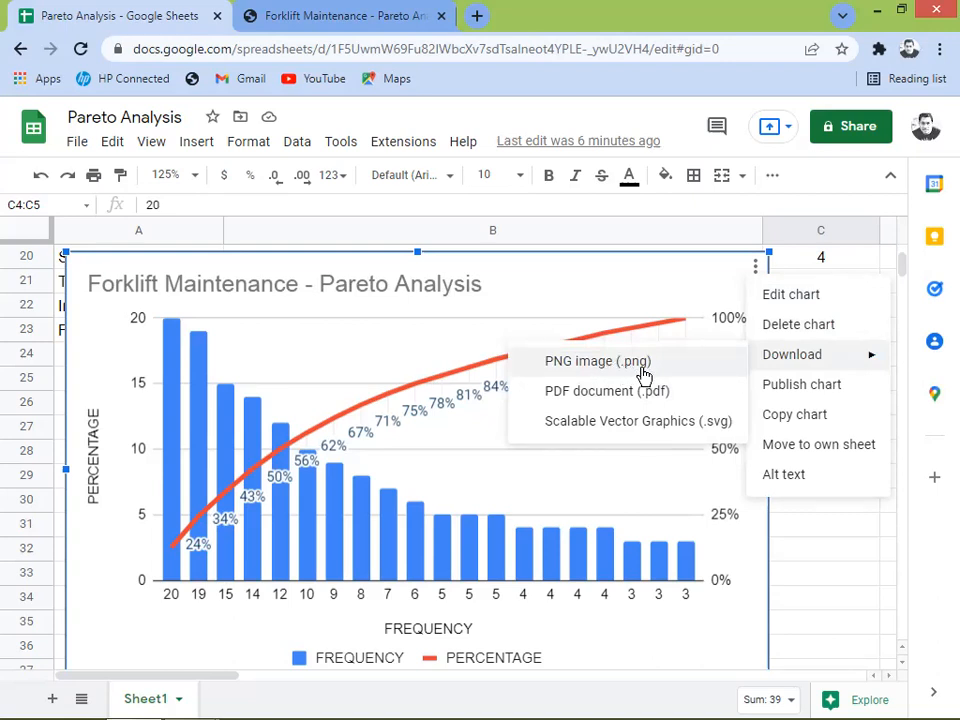
left_click(340, 357)
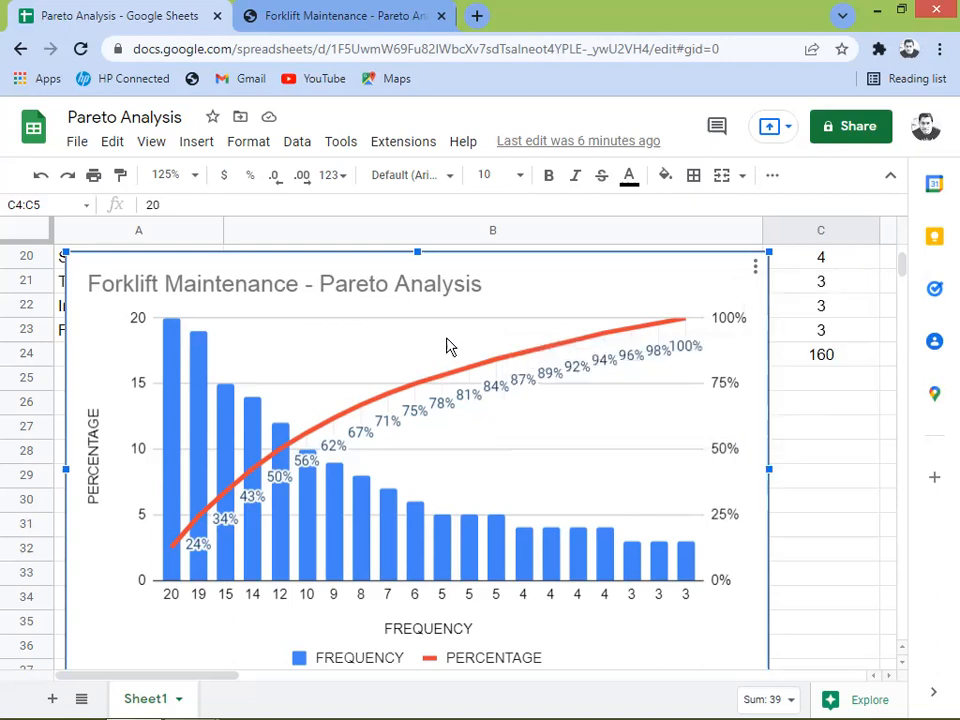